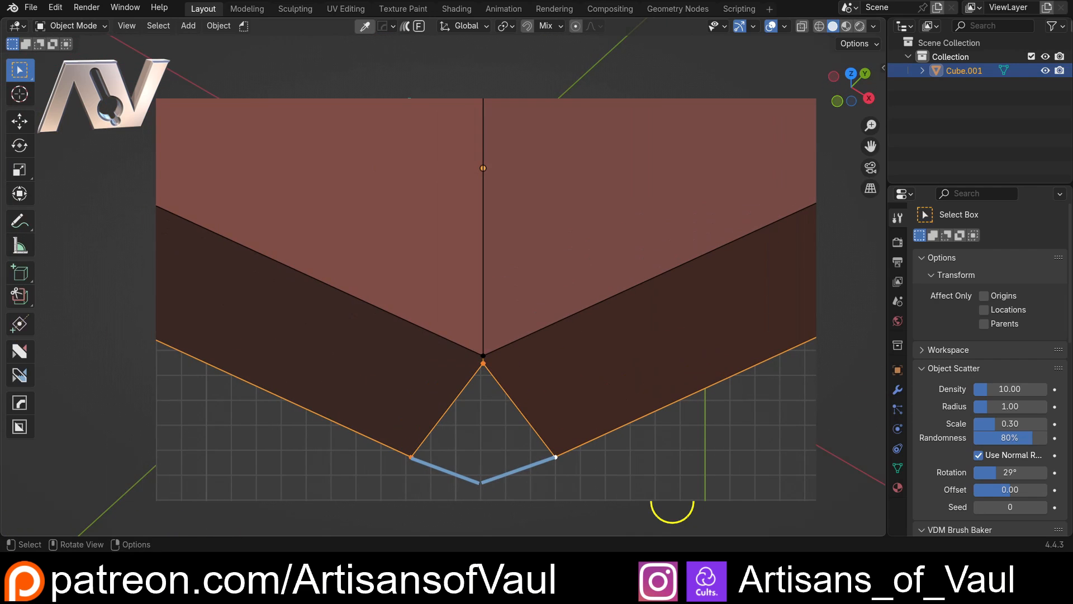
Duplicate the block with the notched corner and place the copy about 28.7 units along the global X axis.
{"action": "mouse_move", "coordinate": [448, 387]}
{"action": "middle_mouse_down"}
{"action": "mouse_move", "coordinate": [445, 427]}
{"action": "mouse_move", "coordinate": [454, 344]}
{"action": "mouse_move", "coordinate": [459, 388]}
{"action": "middle_mouse_up"}
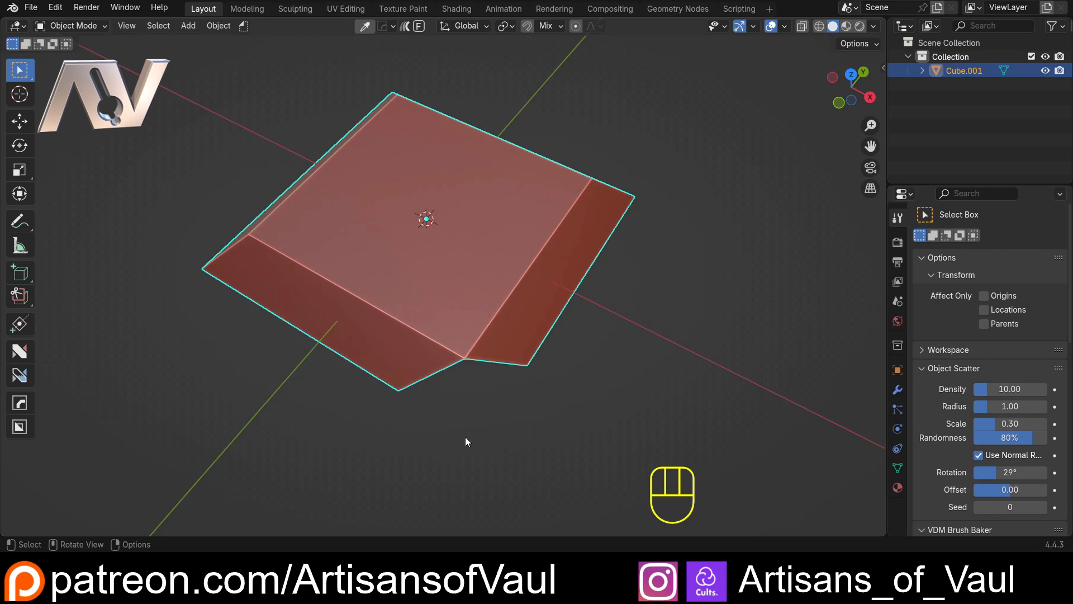
{"action": "middle_click_drag", "start_coordinate": [550, 385], "coordinate": [430, 246]}
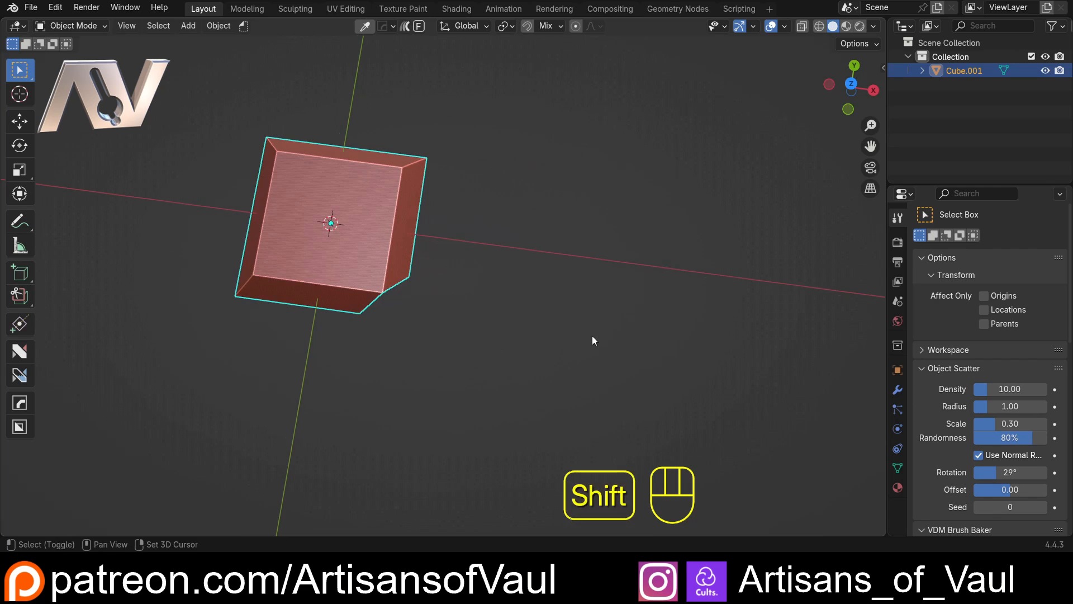
{"action": "middle_click_drag", "start_coordinate": [592, 336], "coordinate": [447, 314], "text": "shift"}
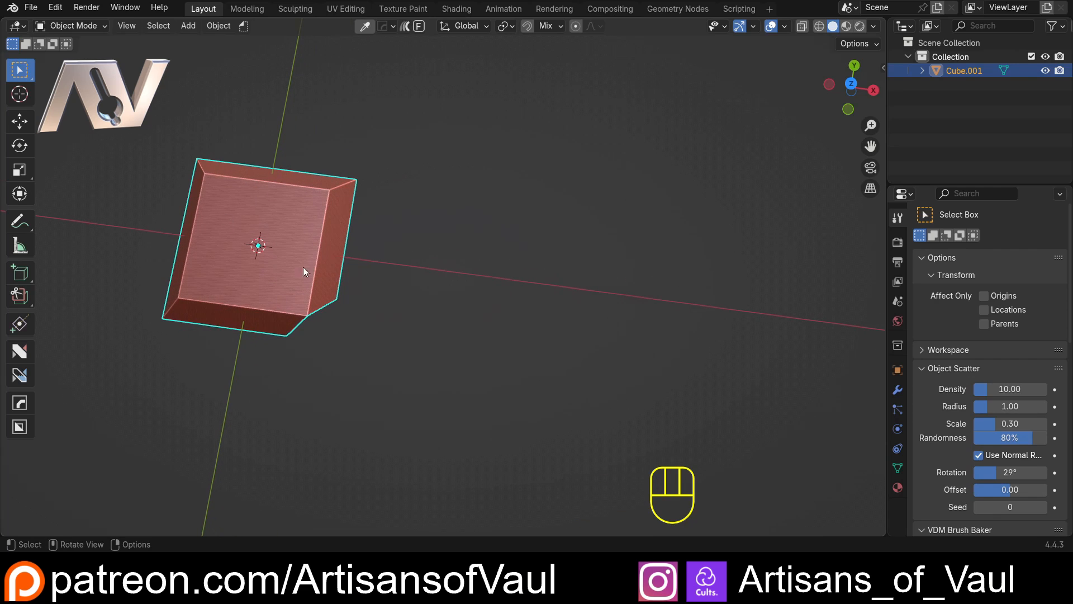
{"action": "middle_click_drag", "start_coordinate": [348, 294], "coordinate": [425, 344]}
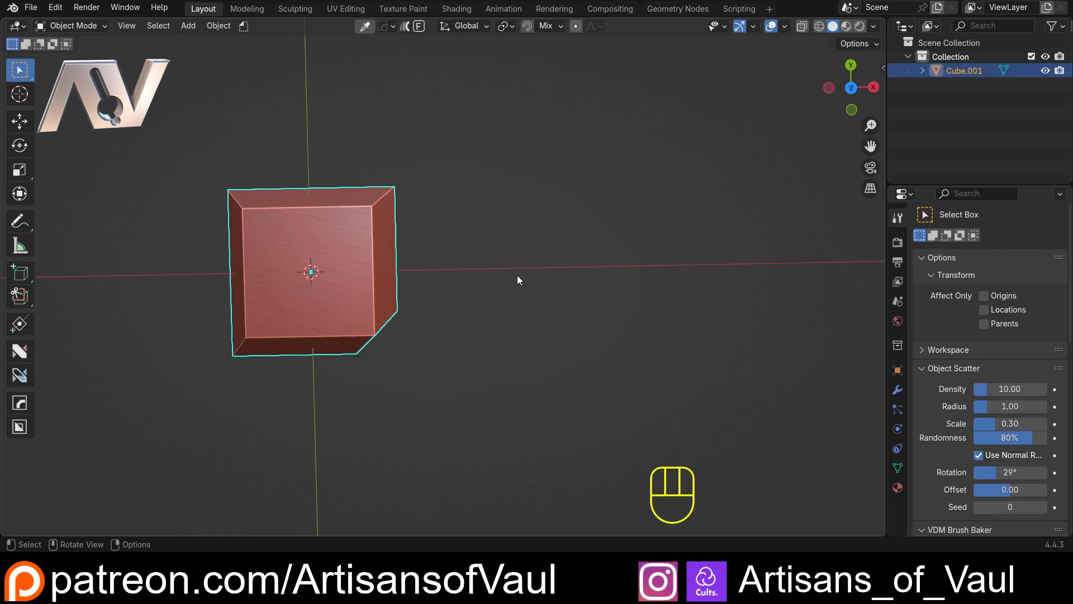
{"action": "middle_click_drag", "start_coordinate": [486, 319], "coordinate": [426, 328], "text": "shift"}
{"action": "key", "text": "shift+d"}
{"action": "key", "text": "x"}
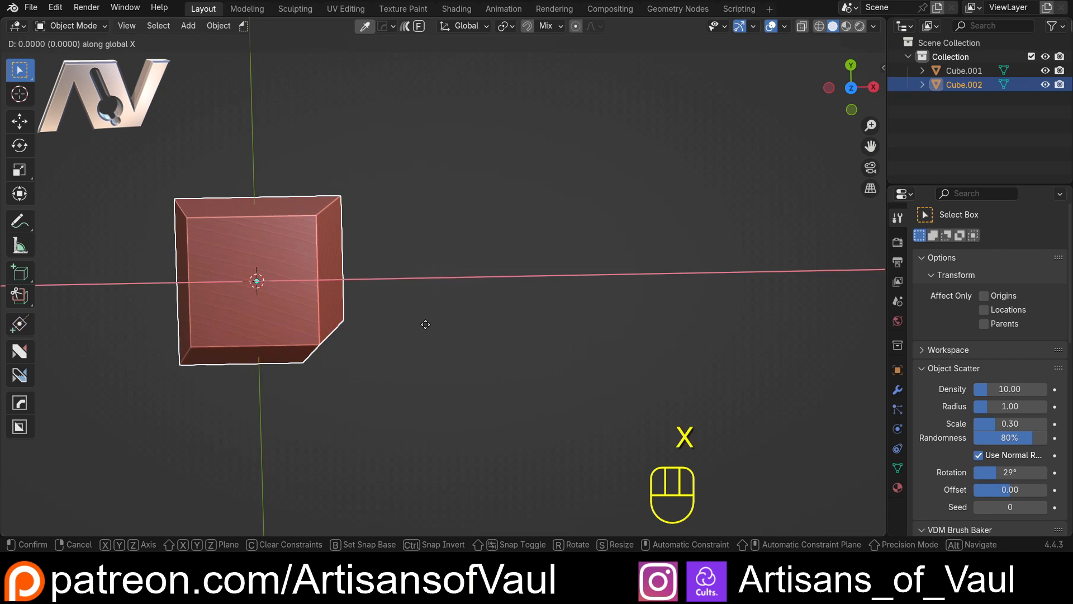
{"action": "left_click", "coordinate": [726, 321]}
{"action": "middle_click_drag", "start_coordinate": [727, 321], "coordinate": [656, 272], "text": "shift"}
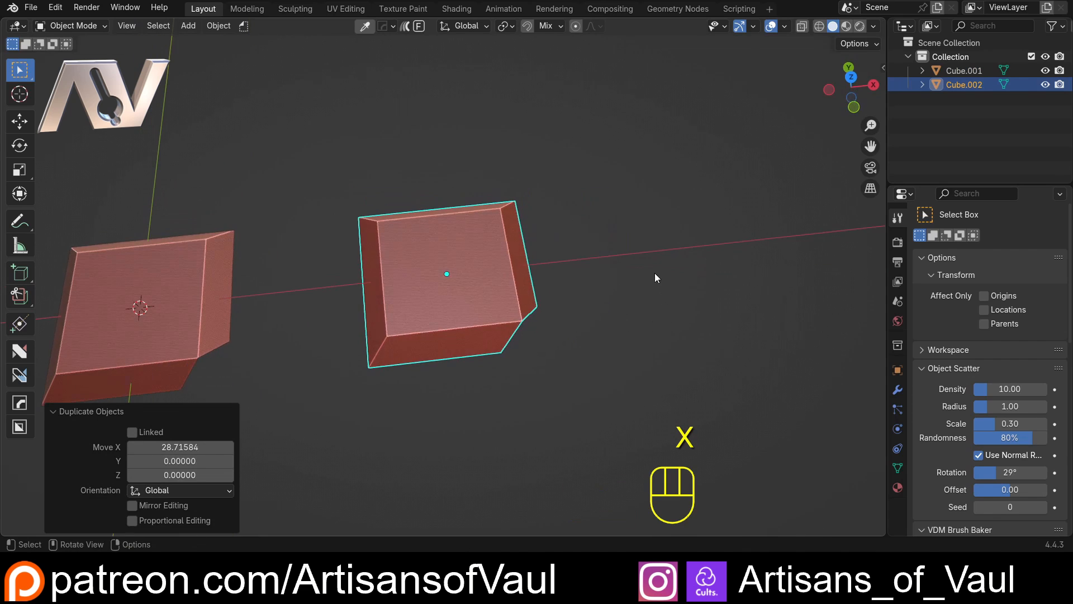
Rotate the duplicated block about -28.6° around the global Z axis.
{"action": "key", "text": "r"}
{"action": "key", "text": "z"}
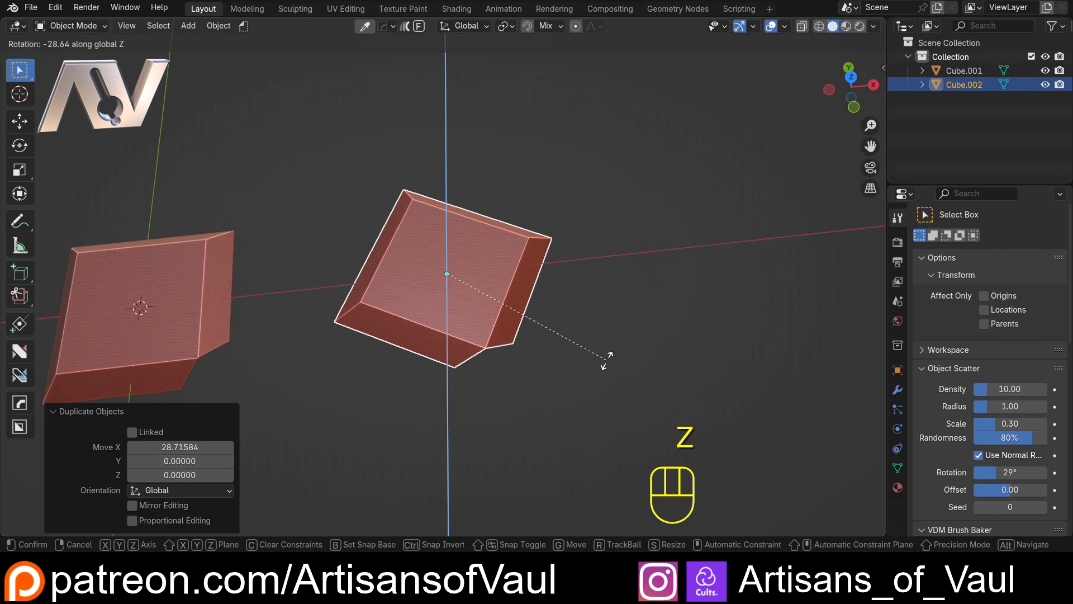
{"action": "left_click", "coordinate": [606, 359]}
{"action": "middle_click_drag", "start_coordinate": [448, 218], "coordinate": [184, 228]}
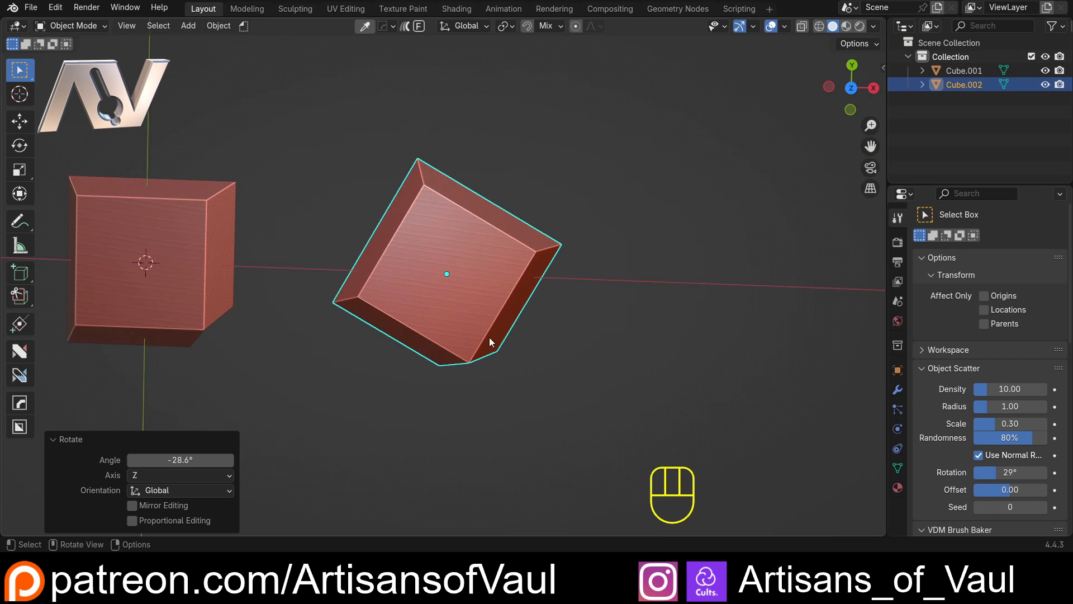
Duplicate the rotated block and place the copy about 32.3 units further along the global X axis.
{"action": "middle_click_drag", "start_coordinate": [580, 351], "coordinate": [407, 295], "text": "shift"}
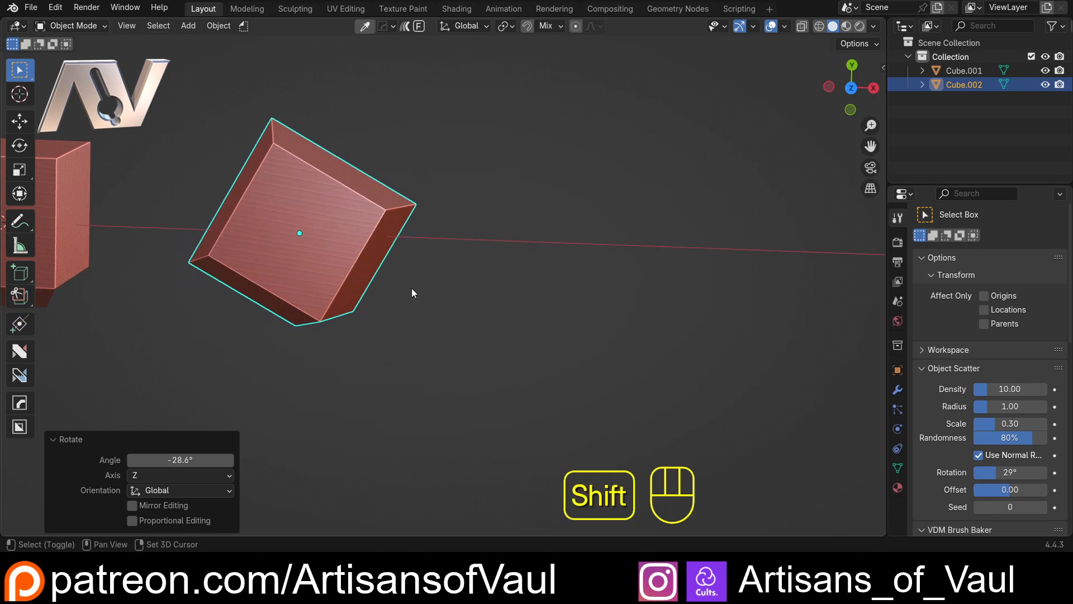
{"action": "key", "text": "shift+d"}
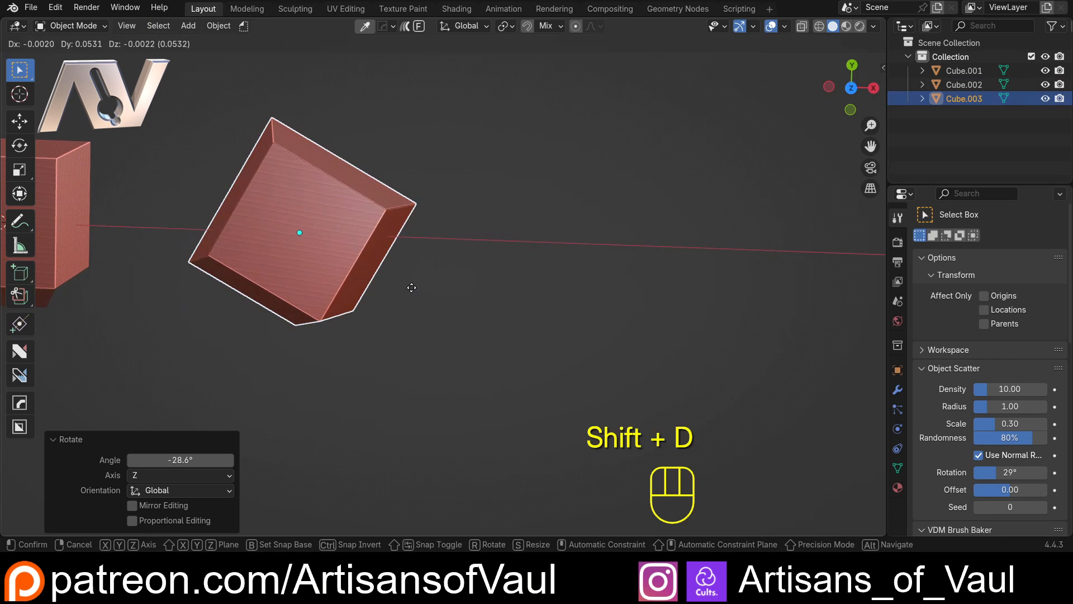
{"action": "key", "text": "x"}
{"action": "left_click", "coordinate": [750, 323]}
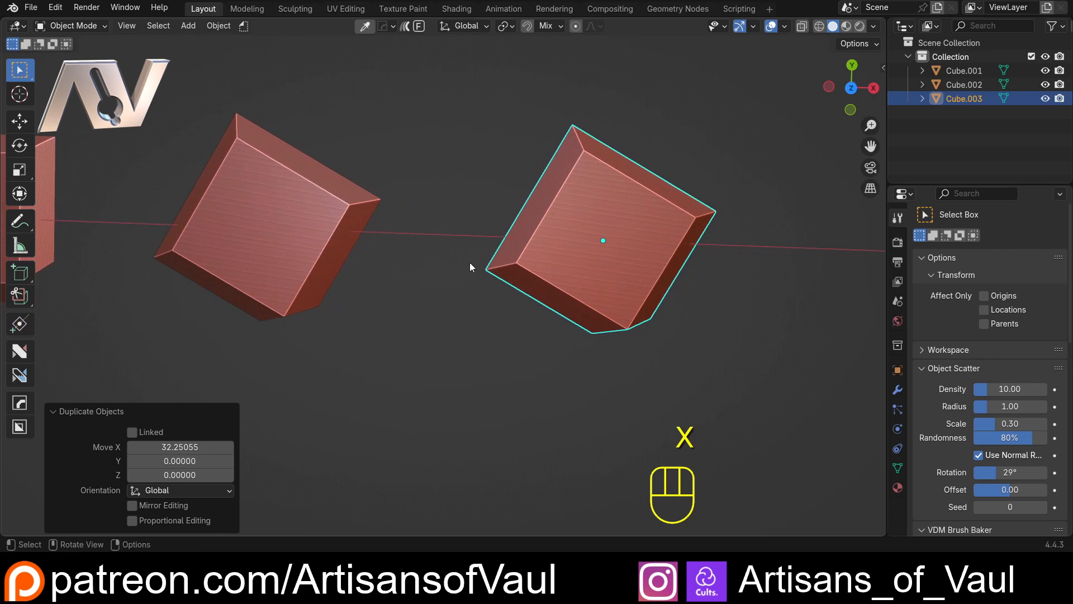
Apply the rotation of the second rotated block, the farthest one along X.
{"action": "key", "text": "ctrl+a"}
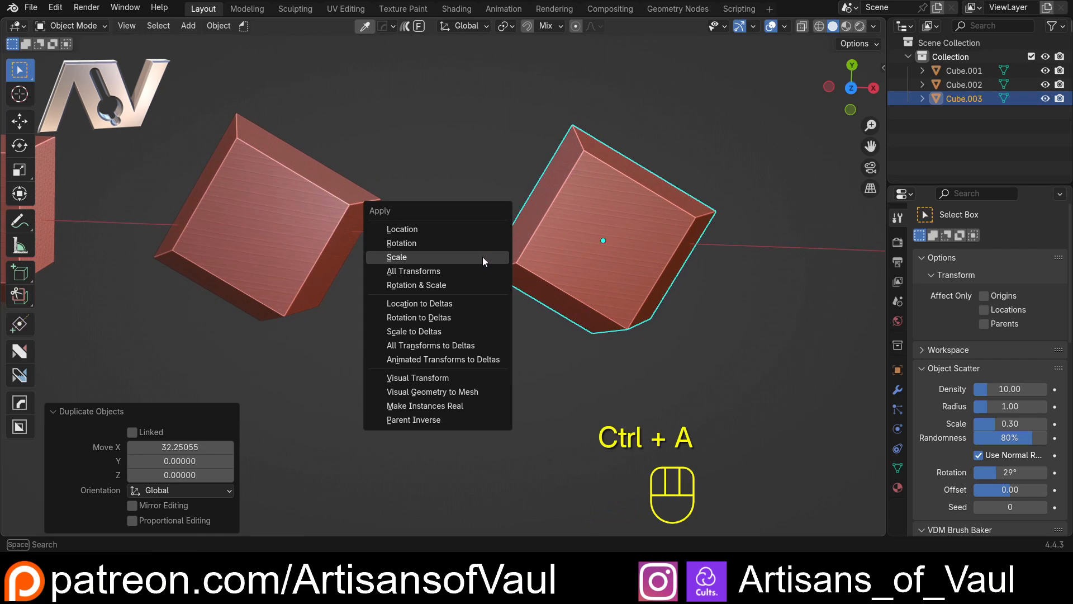
{"action": "left_click", "coordinate": [438, 243]}
{"action": "mouse_move", "coordinate": [431, 300]}
{"action": "middle_mouse_down"}
{"action": "mouse_move", "coordinate": [403, 287]}
{"action": "mouse_move", "coordinate": [441, 303]}
{"action": "middle_mouse_up"}
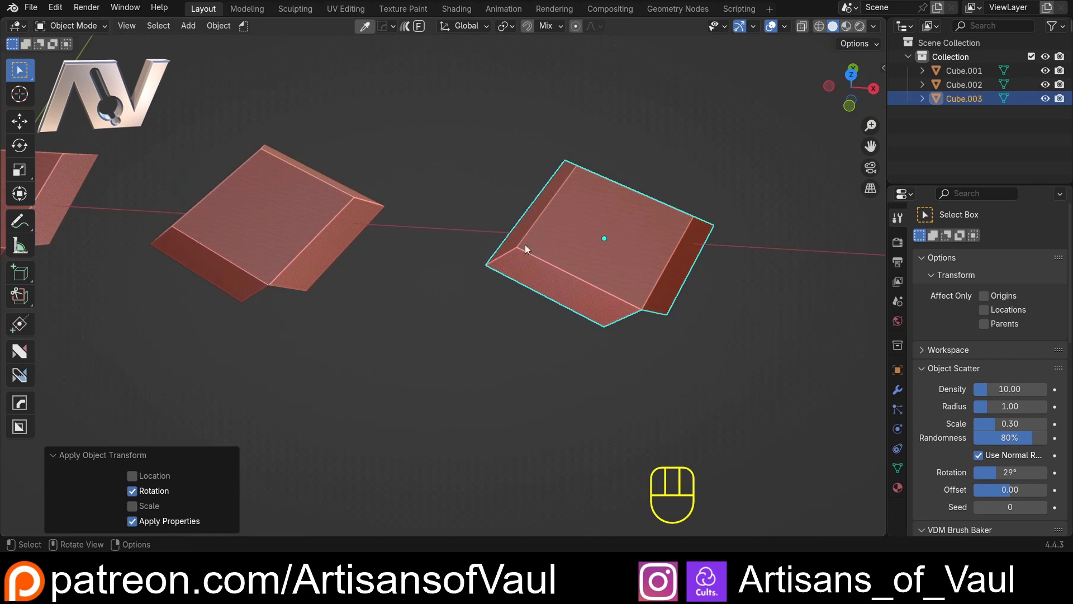
{"action": "middle_click_drag", "start_coordinate": [149, 254], "coordinate": [319, 268], "text": "shift"}
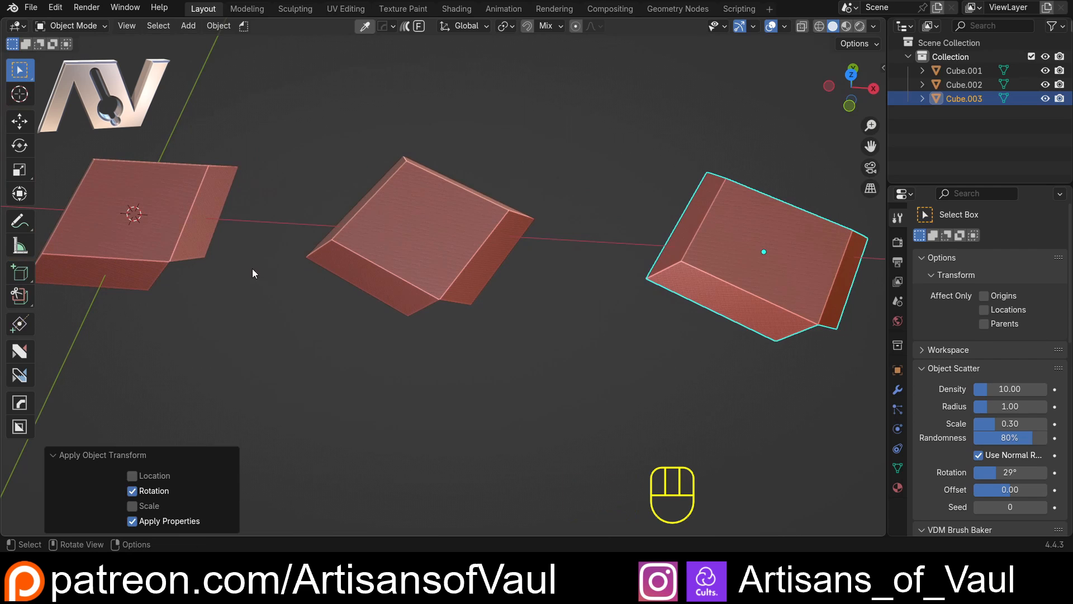
{"action": "middle_click_drag", "start_coordinate": [193, 220], "coordinate": [595, 337]}
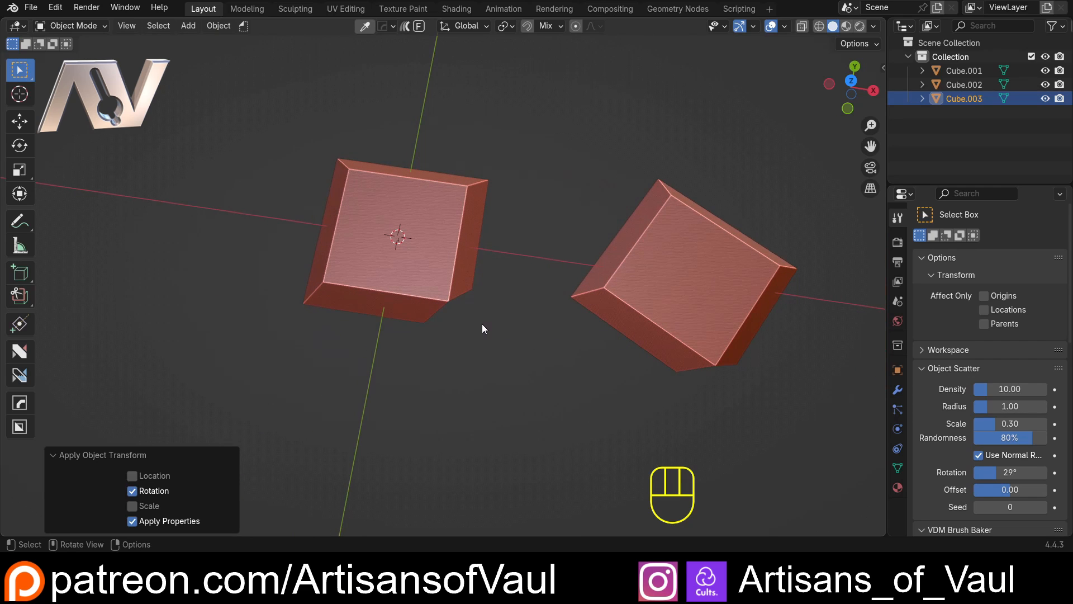
{"action": "middle_click_drag", "start_coordinate": [668, 364], "coordinate": [423, 323], "text": "shift"}
{"action": "left_click", "coordinate": [768, 290]}
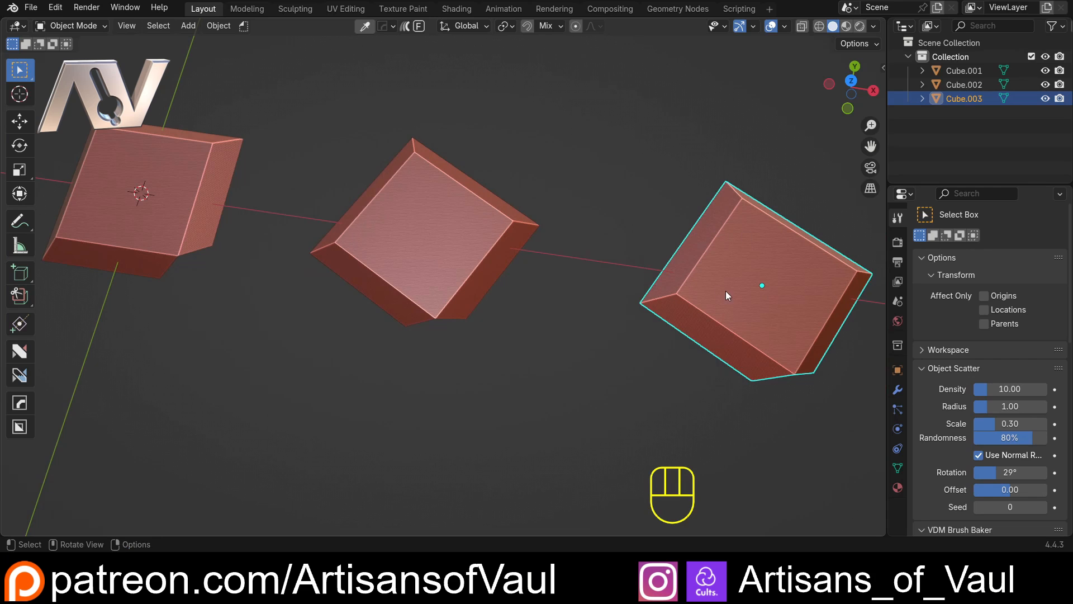
{"action": "middle_click_drag", "start_coordinate": [726, 291], "coordinate": [659, 202], "text": "shift"}
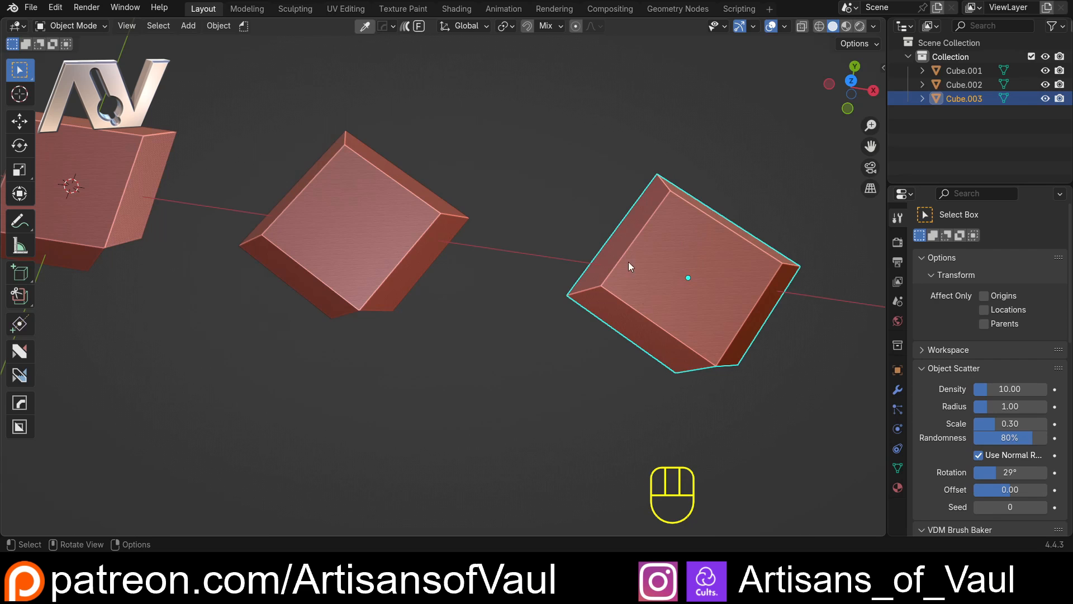
{"action": "middle_click_drag", "start_coordinate": [270, 308], "coordinate": [367, 233], "text": "shift"}
Duplicate the original unrotated block about 27.5 units along the global Y axis and repeat that duplication once.
{"action": "left_click", "coordinate": [368, 235]}
{"action": "scroll", "coordinate": [385, 288], "scroll_direction": "up", "scroll_amount": 2}
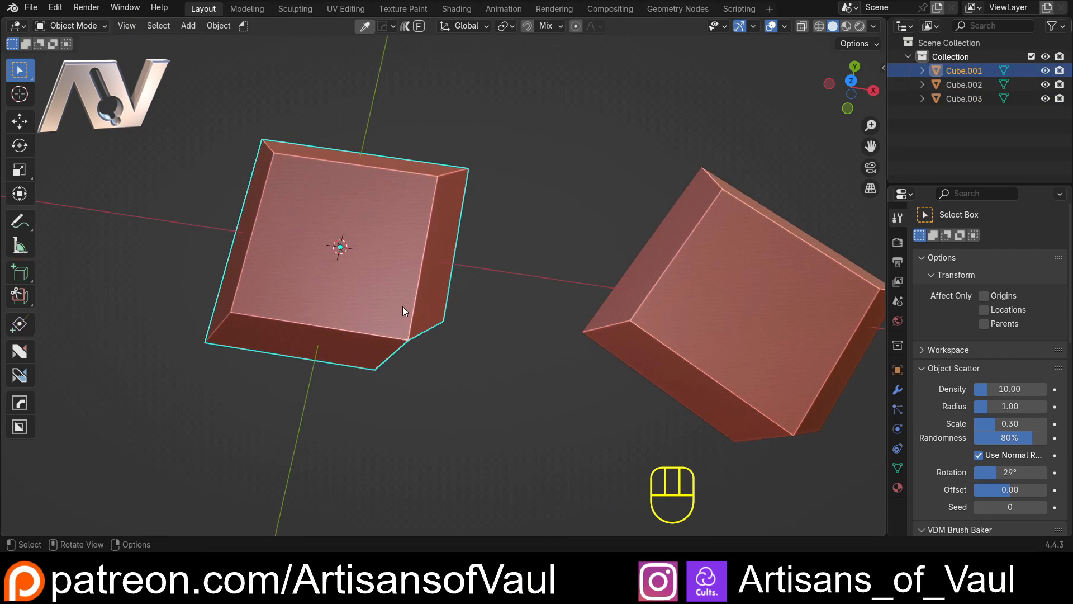
{"action": "scroll", "coordinate": [403, 297], "scroll_direction": "down", "scroll_amount": 2}
{"action": "middle_click_drag", "start_coordinate": [410, 230], "coordinate": [413, 292], "text": "shift"}
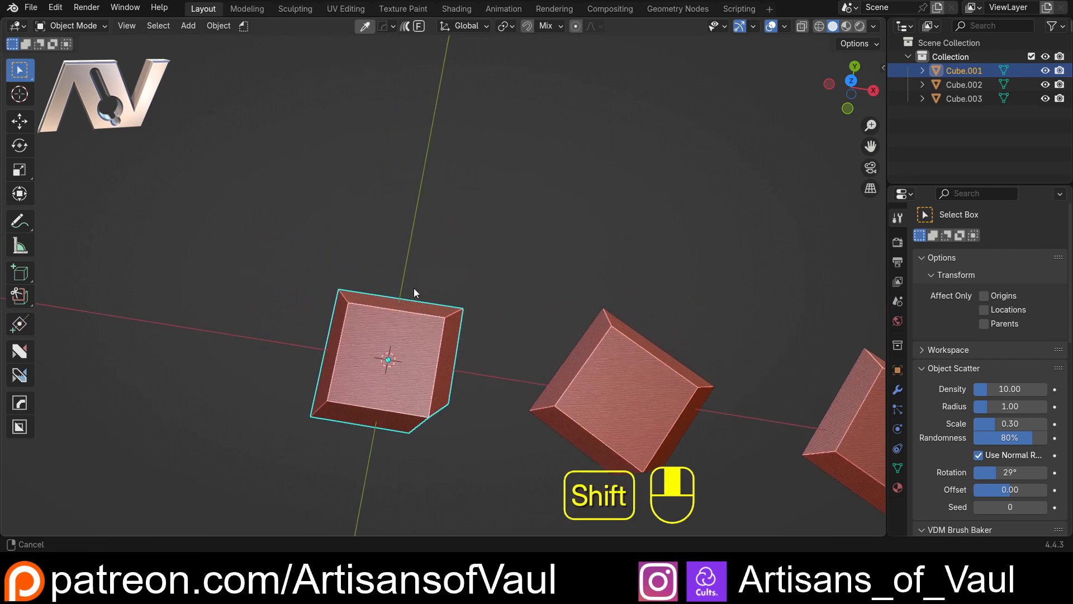
{"action": "key", "text": "shift+d"}
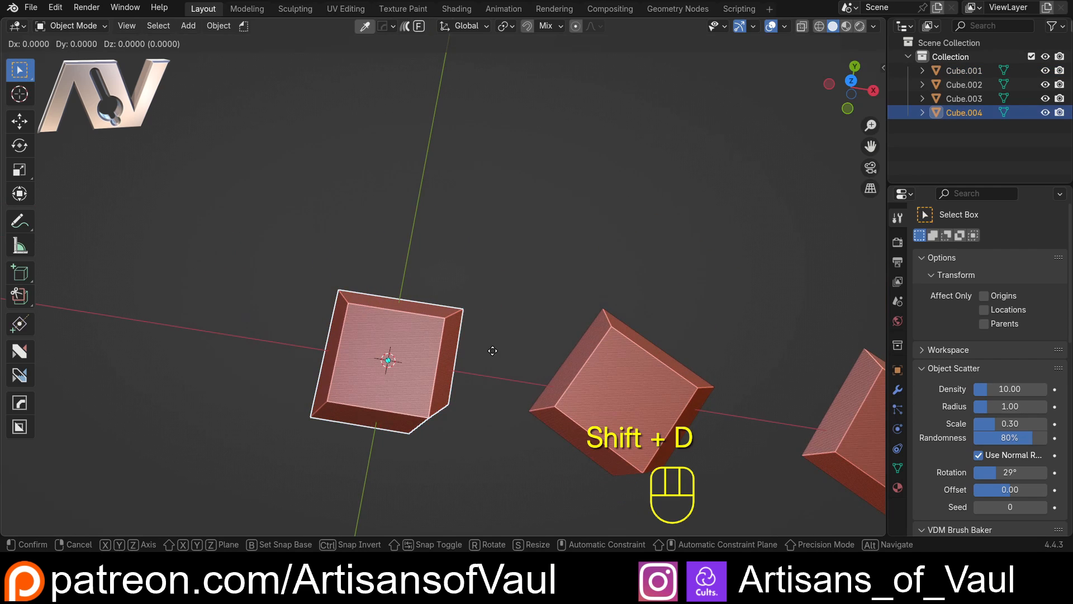
{"action": "key", "text": "y"}
{"action": "left_click", "coordinate": [567, 166]}
{"action": "middle_click_drag", "start_coordinate": [566, 166], "coordinate": [565, 294], "text": "shift"}
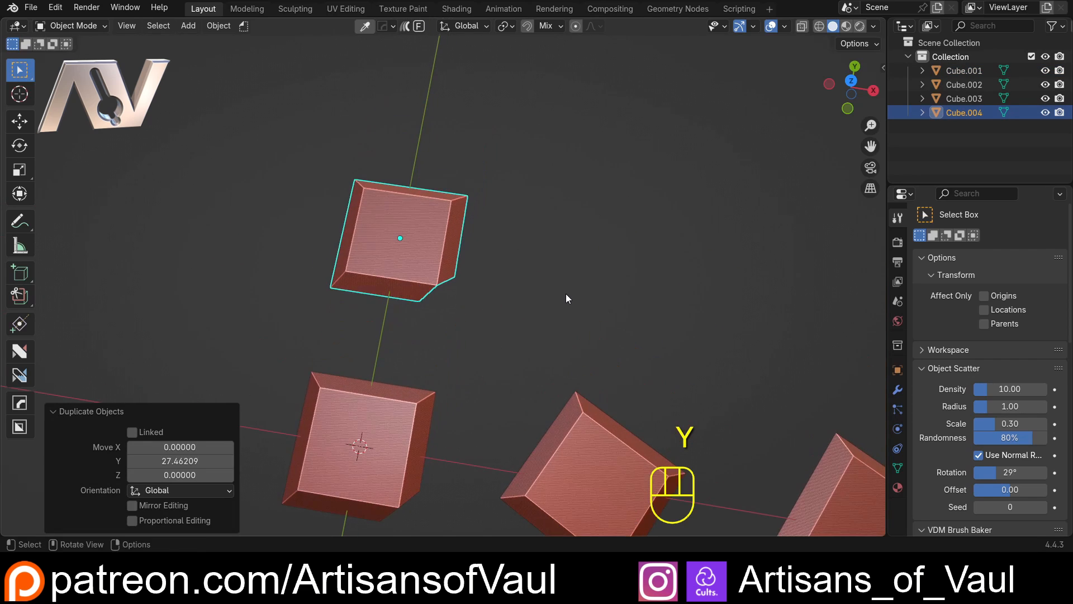
{"action": "key", "text": "shift+r"}
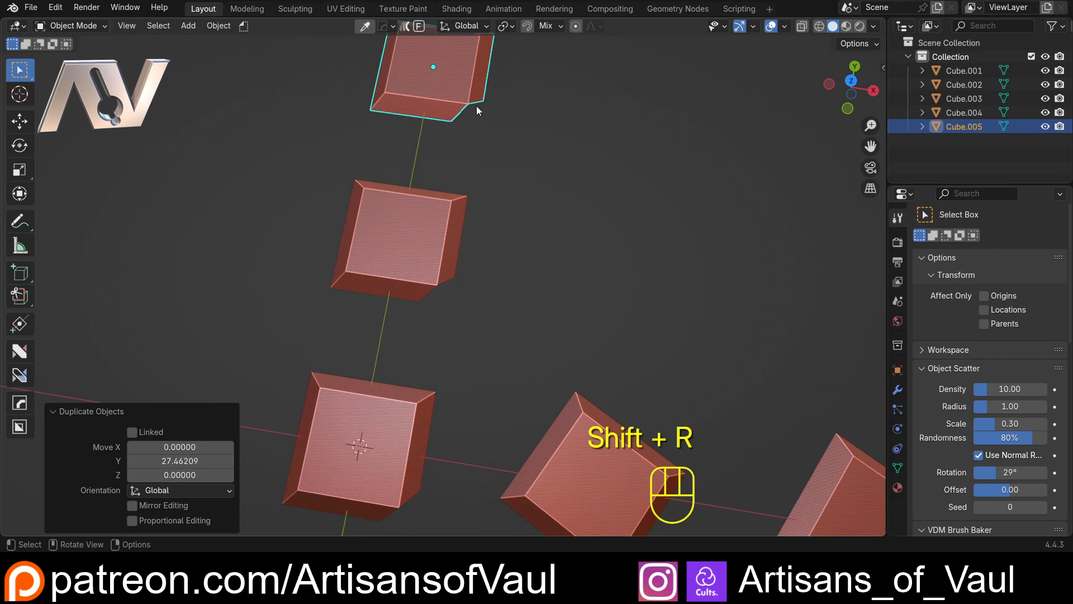
{"action": "middle_click_drag", "start_coordinate": [472, 407], "coordinate": [472, 295], "text": "shift"}
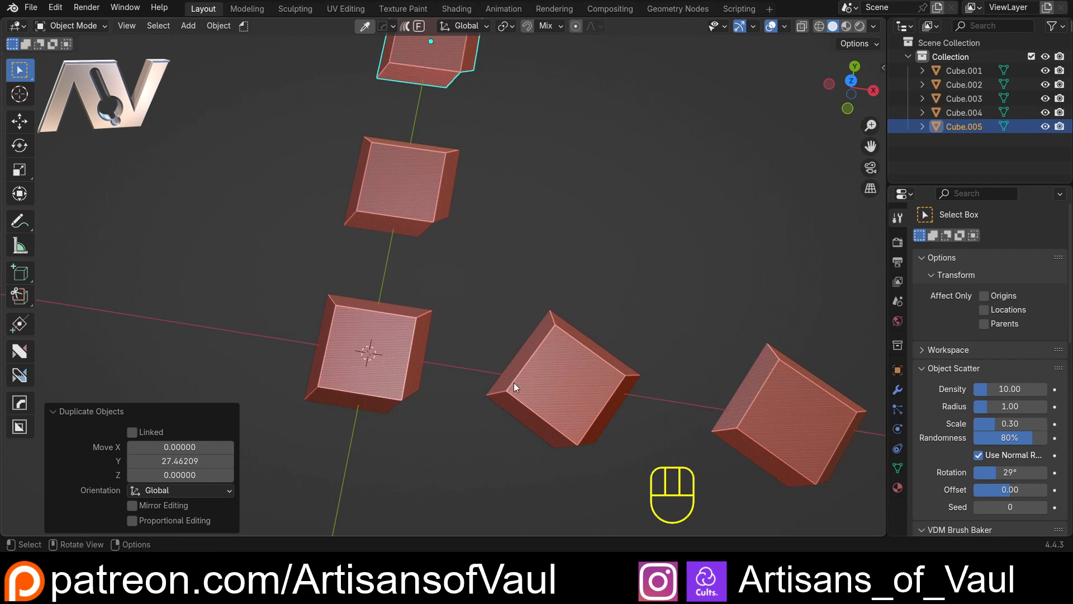
{"action": "left_click", "coordinate": [813, 428]}
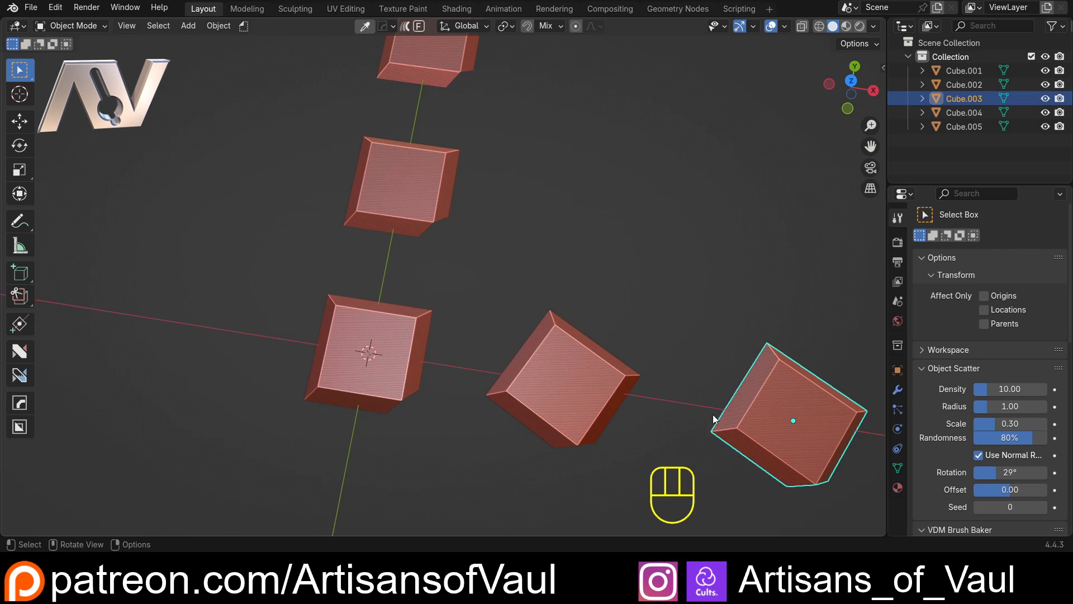
{"action": "left_click", "coordinate": [468, 342]}
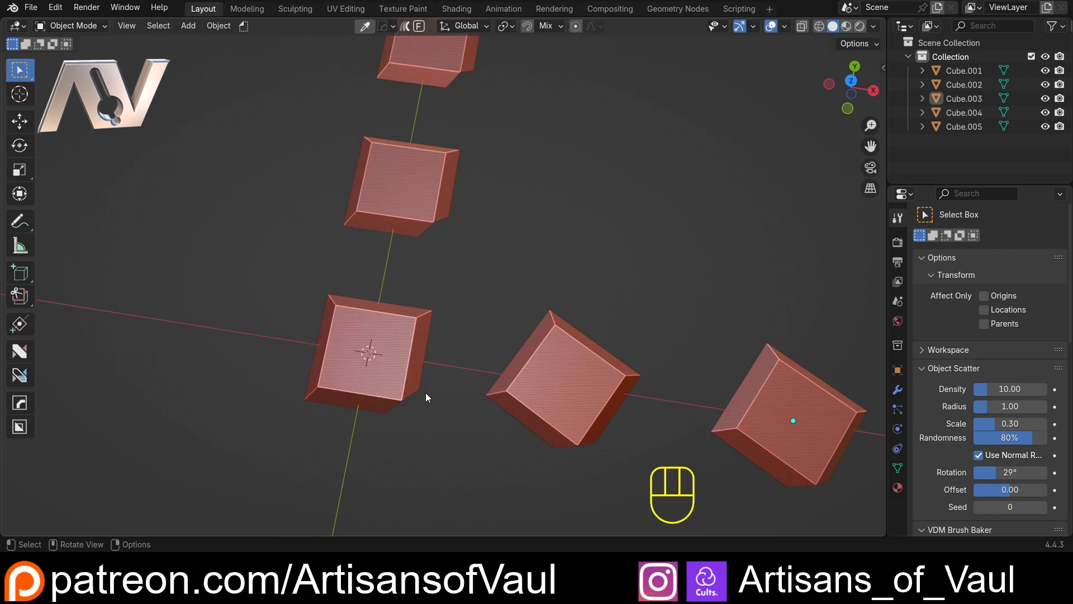
Enter vertex editing for the original unrotated block at the world origin.
{"action": "scroll", "coordinate": [426, 393], "scroll_direction": "up", "scroll_amount": 2}
{"action": "middle_click_drag", "start_coordinate": [419, 415], "coordinate": [487, 319], "text": "shift"}
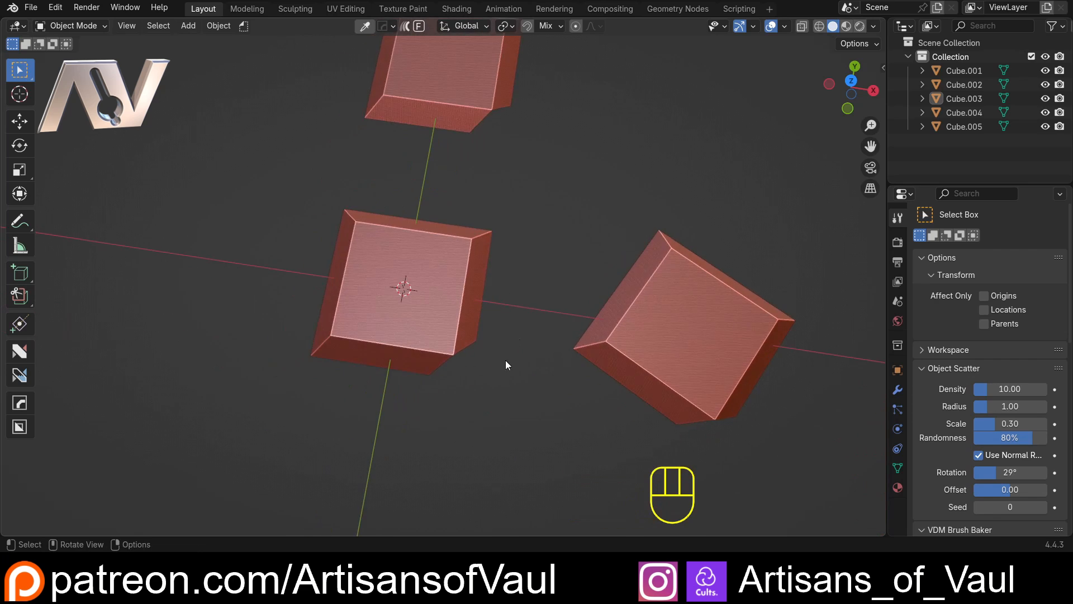
{"action": "middle_click_drag", "start_coordinate": [505, 365], "coordinate": [486, 330]}
{"action": "scroll", "coordinate": [486, 330], "scroll_direction": "up", "scroll_amount": 3}
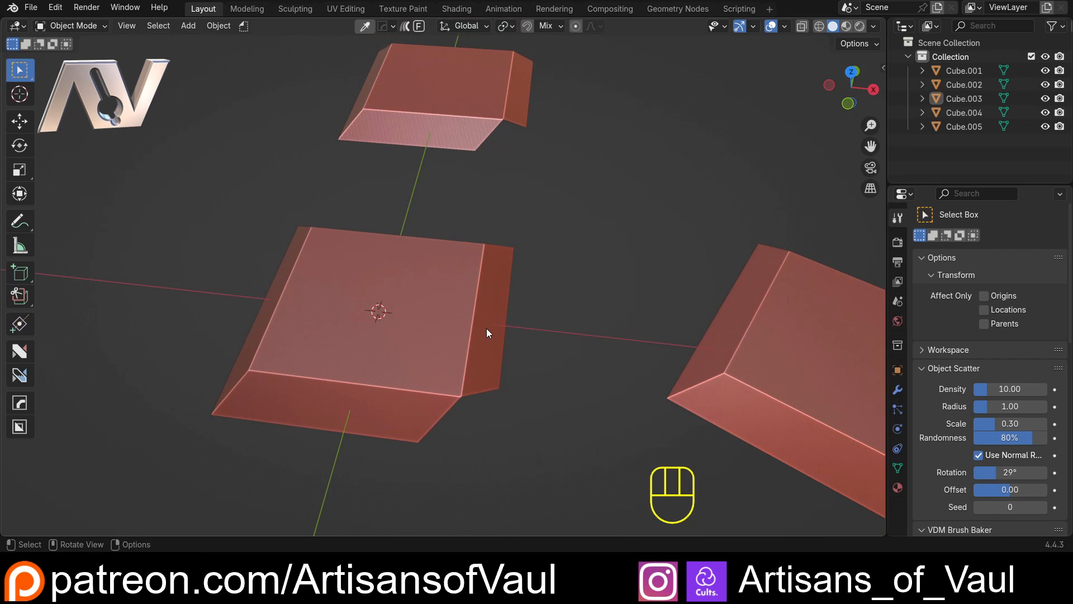
{"action": "middle_click_drag", "start_coordinate": [524, 351], "coordinate": [426, 283]}
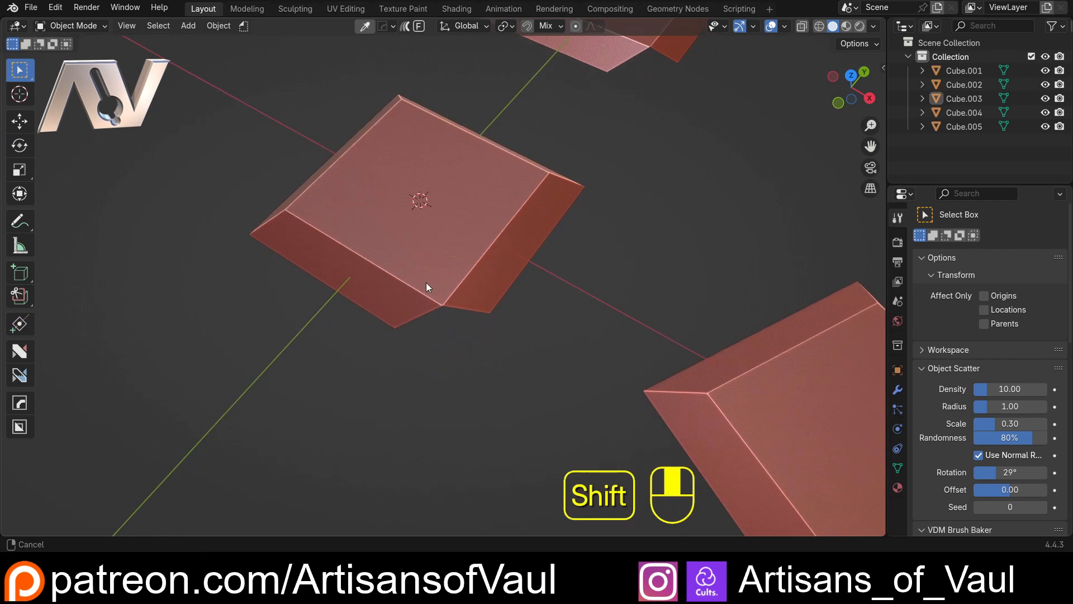
{"action": "left_click", "coordinate": [436, 257]}
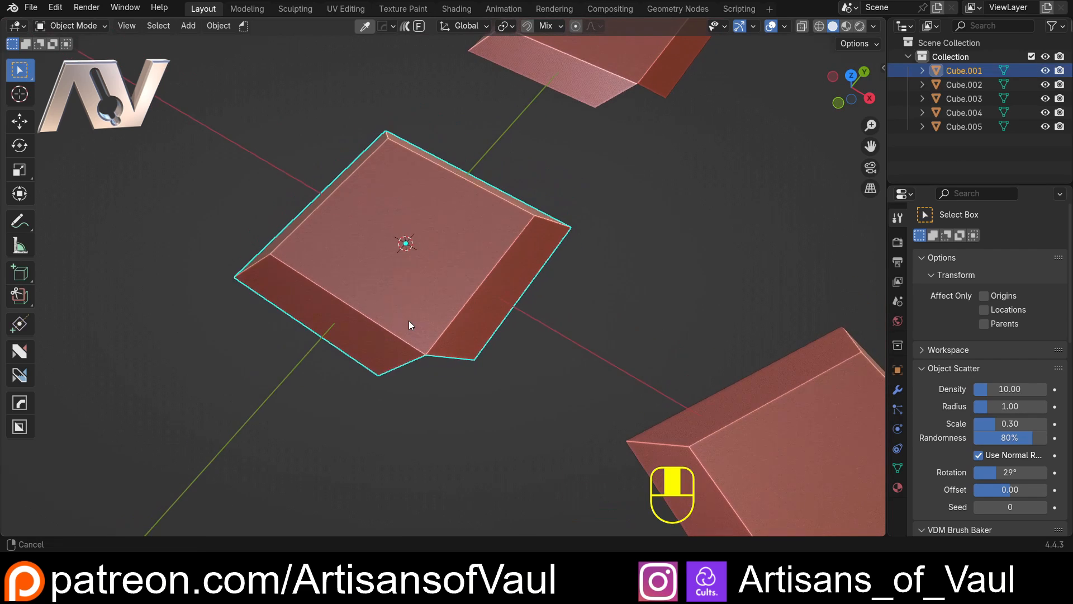
{"action": "scroll", "coordinate": [409, 322], "scroll_direction": "up", "scroll_amount": 1}
{"action": "key", "text": "Tab"}
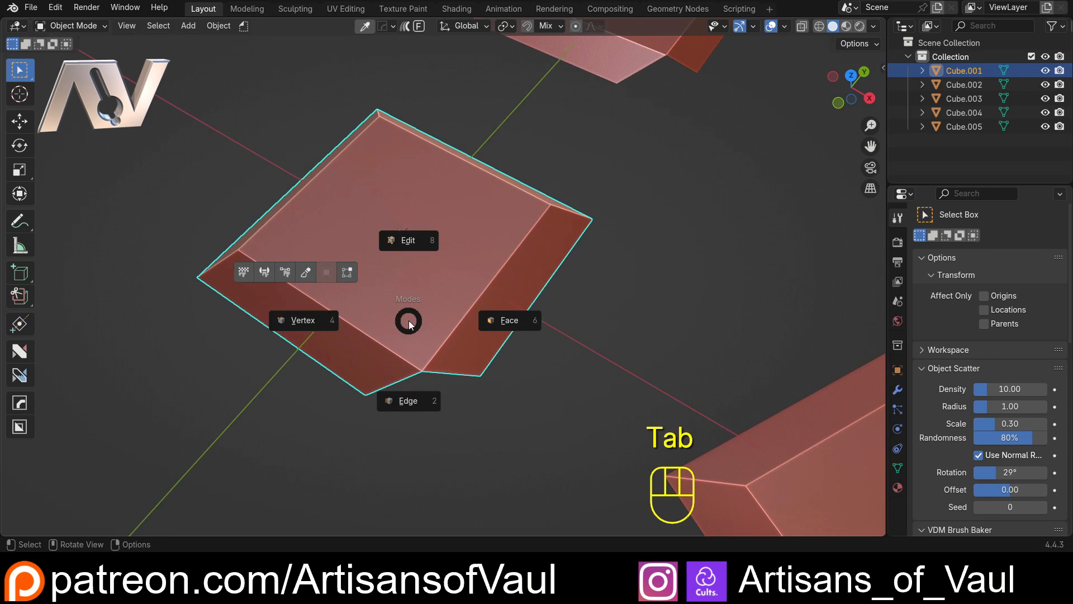
{"action": "left_click", "coordinate": [302, 319]}
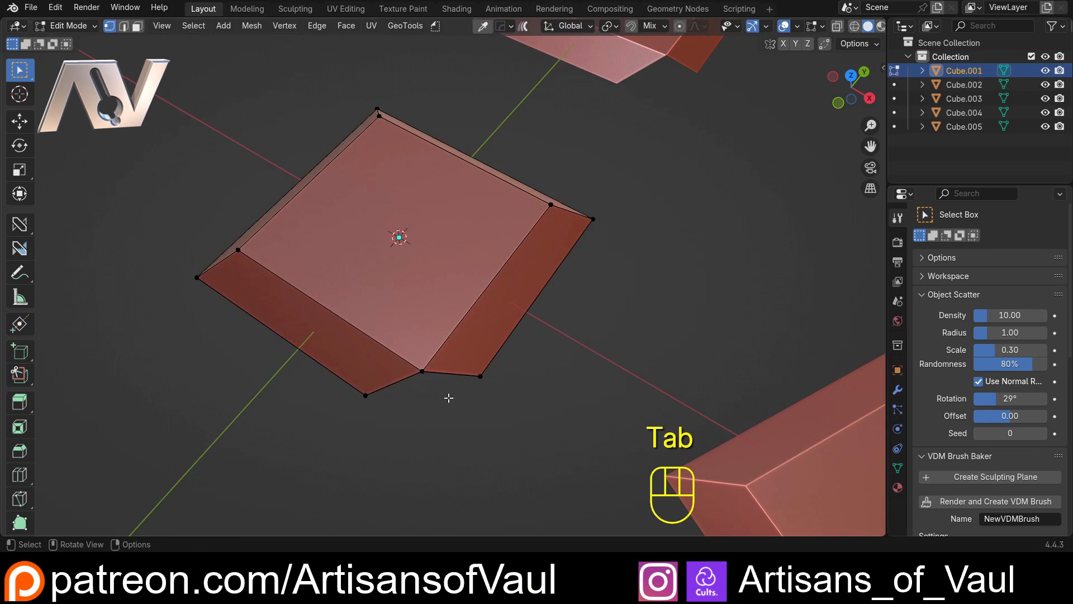
Move the lower vertex on the X-facing side of the open corner about -6.96 units along global Y.
{"action": "left_click", "coordinate": [470, 318]}
{"action": "middle_click_drag", "start_coordinate": [469, 320], "coordinate": [545, 276]}
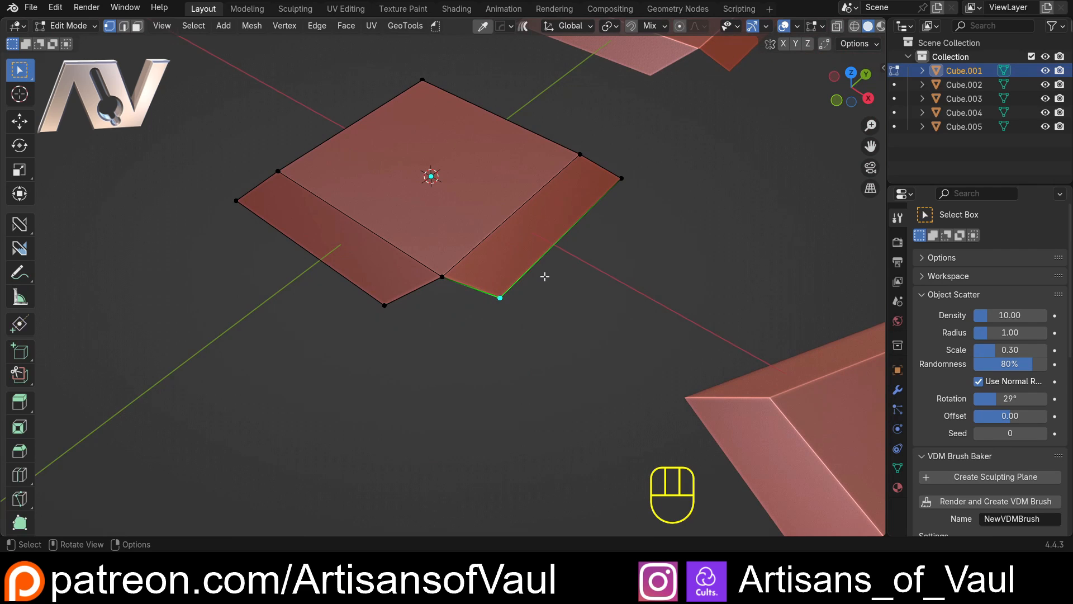
{"action": "key", "text": "g"}
{"action": "key", "text": "y"}
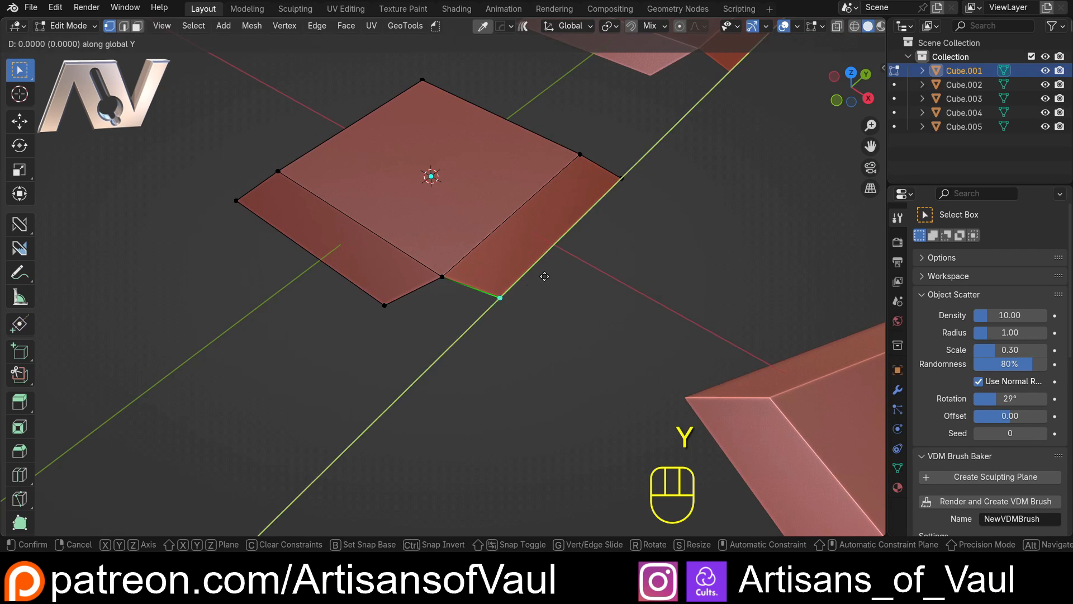
{"action": "left_click", "coordinate": [413, 343]}
Move the lower vertex on the Y-facing side of the open corner about 7.86 units along global X.
{"action": "middle_click_drag", "start_coordinate": [413, 343], "coordinate": [371, 362]}
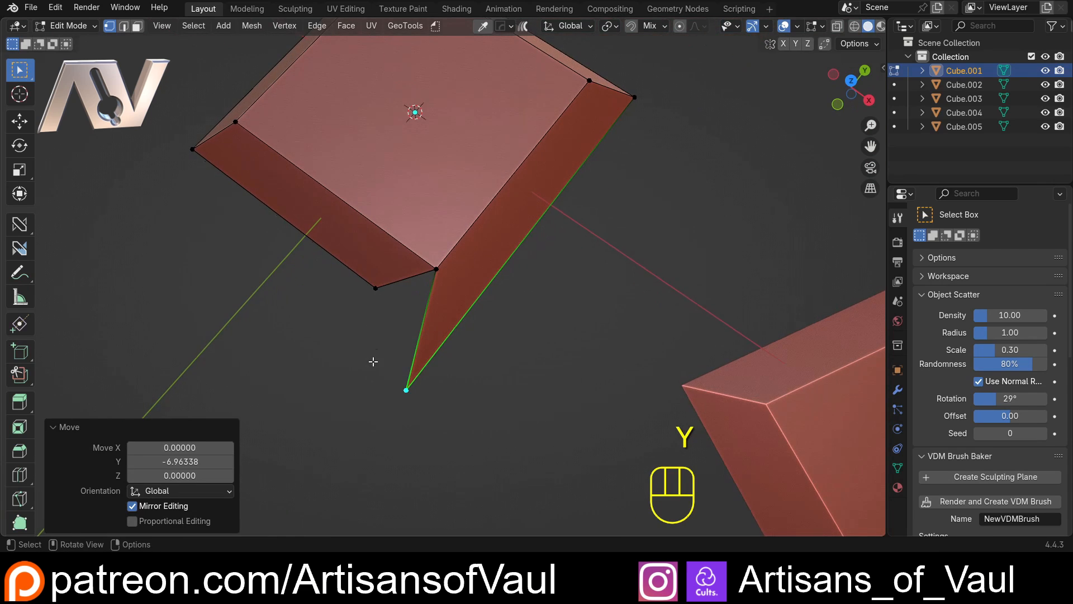
{"action": "left_click", "coordinate": [375, 290]}
{"action": "key", "text": "g"}
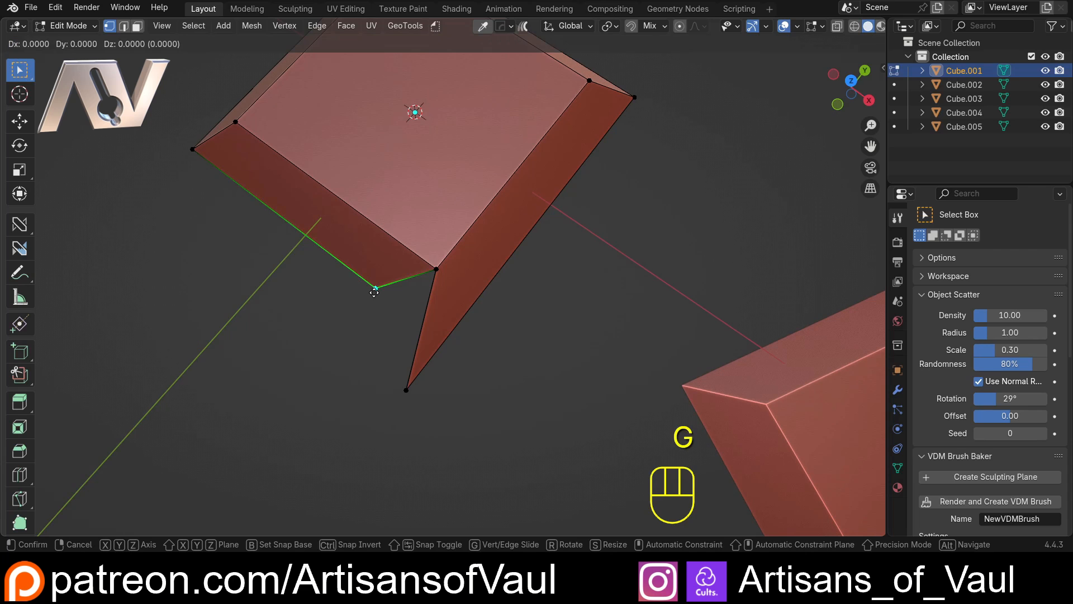
{"action": "key", "text": "x"}
{"action": "left_click", "coordinate": [534, 361]}
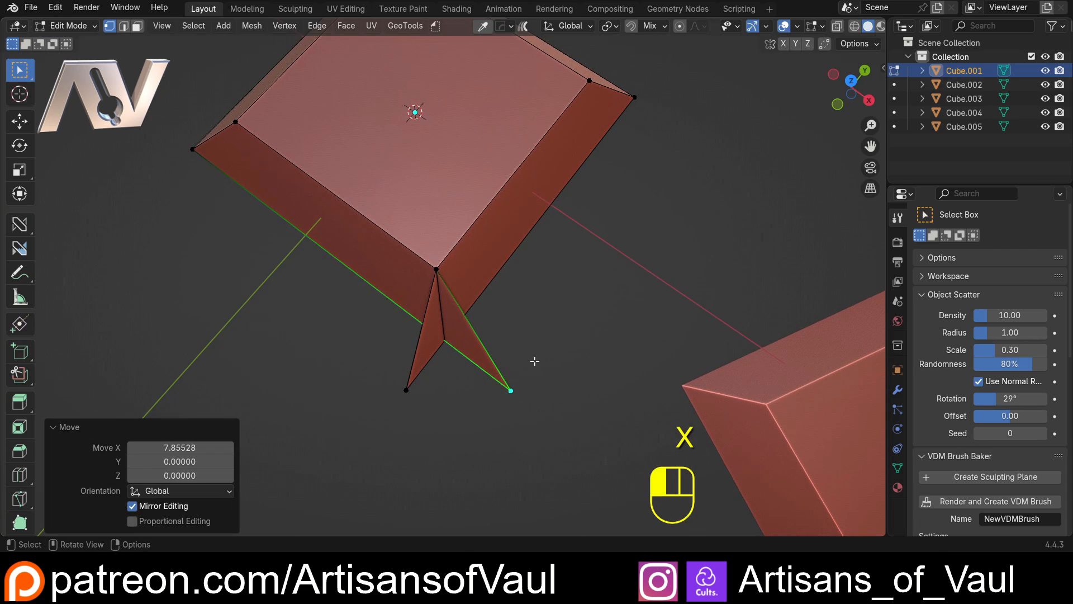
Examine from several angles where the two extended side faces cross at the block's corner.
{"action": "middle_click_drag", "start_coordinate": [532, 360], "coordinate": [526, 183]}
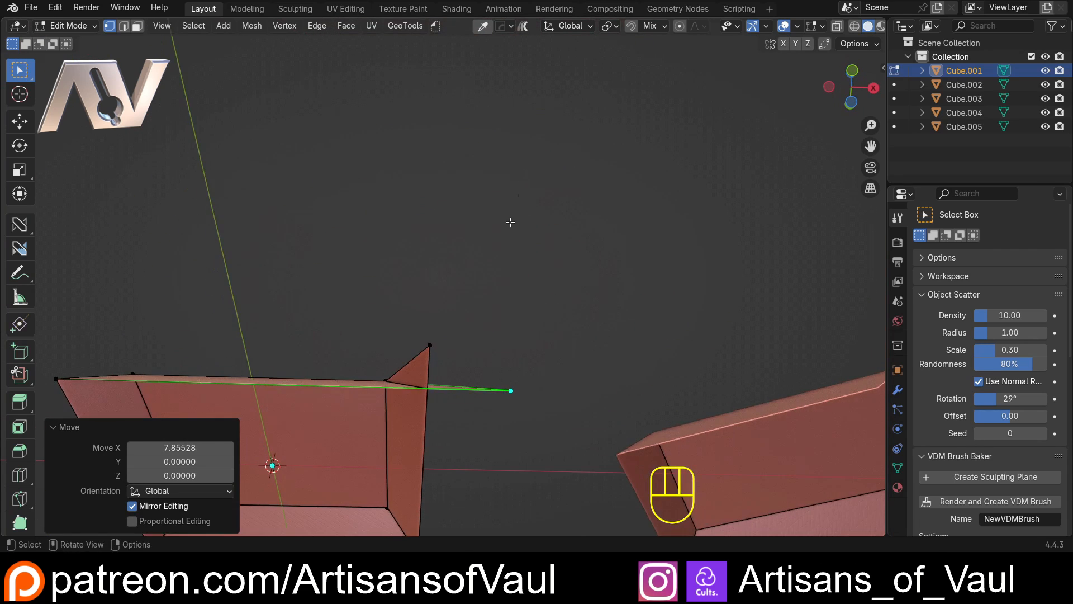
{"action": "middle_click_drag", "start_coordinate": [510, 223], "coordinate": [464, 336]}
{"action": "scroll", "coordinate": [458, 395], "scroll_direction": "up", "scroll_amount": 4}
{"action": "middle_click_drag", "start_coordinate": [458, 395], "coordinate": [477, 208], "text": "shift"}
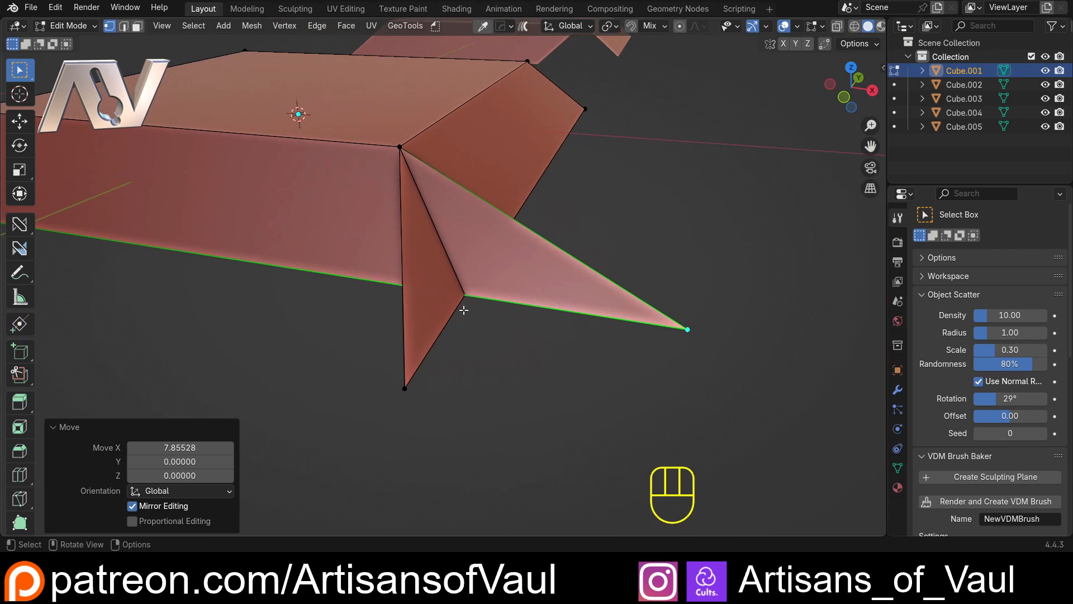
{"action": "middle_click_drag", "start_coordinate": [462, 309], "coordinate": [405, 360]}
{"action": "middle_click_drag", "start_coordinate": [526, 202], "coordinate": [467, 309], "text": "shift"}
{"action": "scroll", "coordinate": [453, 308], "scroll_direction": "up", "scroll_amount": 2}
{"action": "scroll", "coordinate": [445, 307], "scroll_direction": "down", "scroll_amount": 4}
{"action": "middle_click_drag", "start_coordinate": [391, 281], "coordinate": [313, 378], "text": "shift"}
{"action": "middle_click_drag", "start_coordinate": [380, 315], "coordinate": [525, 280]}
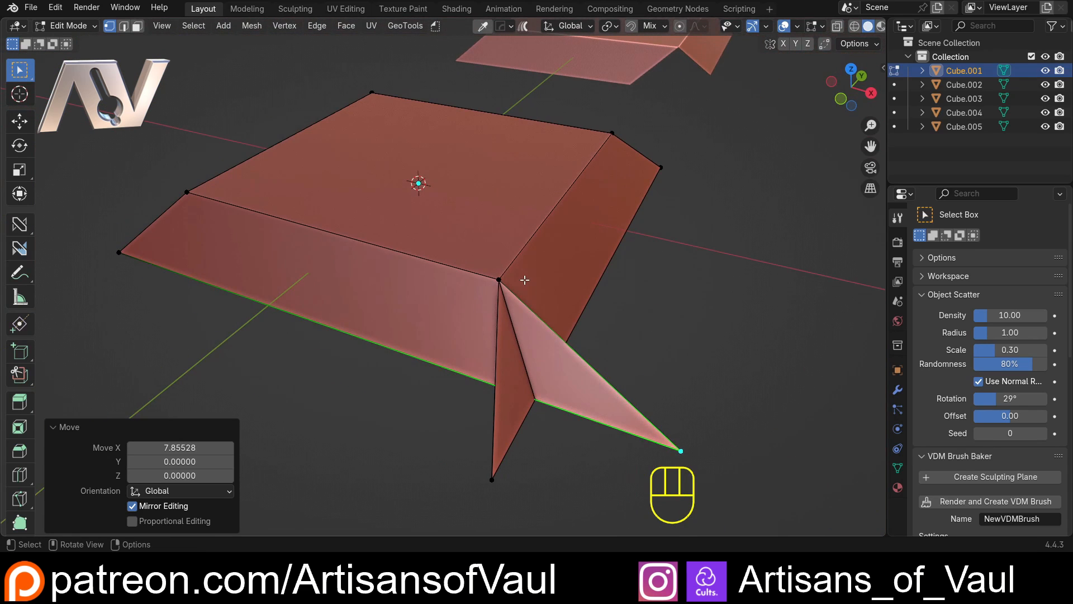
Select the block's entire mesh and enable Auto Merge with Split Edges & Faces.
{"action": "key", "text": "a"}
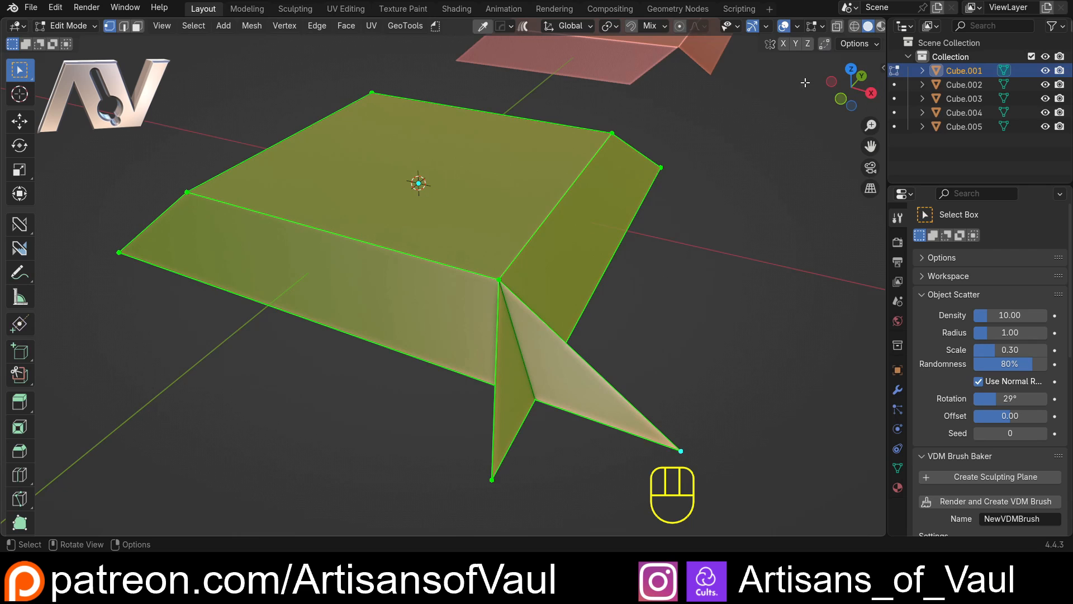
{"action": "left_click", "coordinate": [824, 46]}
{"action": "left_click", "coordinate": [859, 44]}
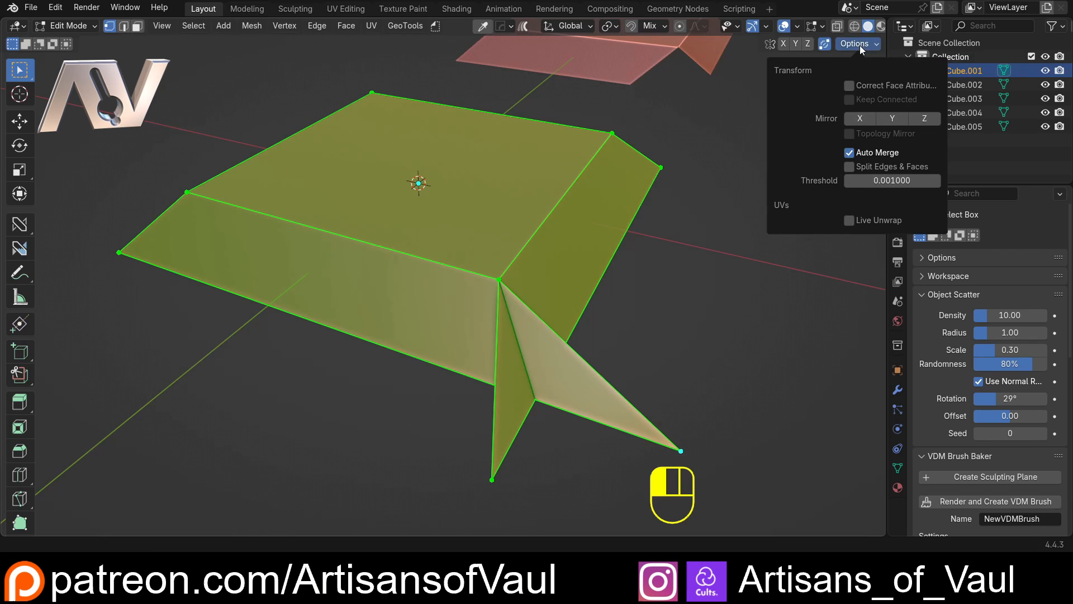
{"action": "left_click", "coordinate": [850, 167]}
Confirm a zero-distance move of the whole mesh to split and merge the crossing edges.
{"action": "middle_click_drag", "start_coordinate": [498, 328], "coordinate": [452, 273]}
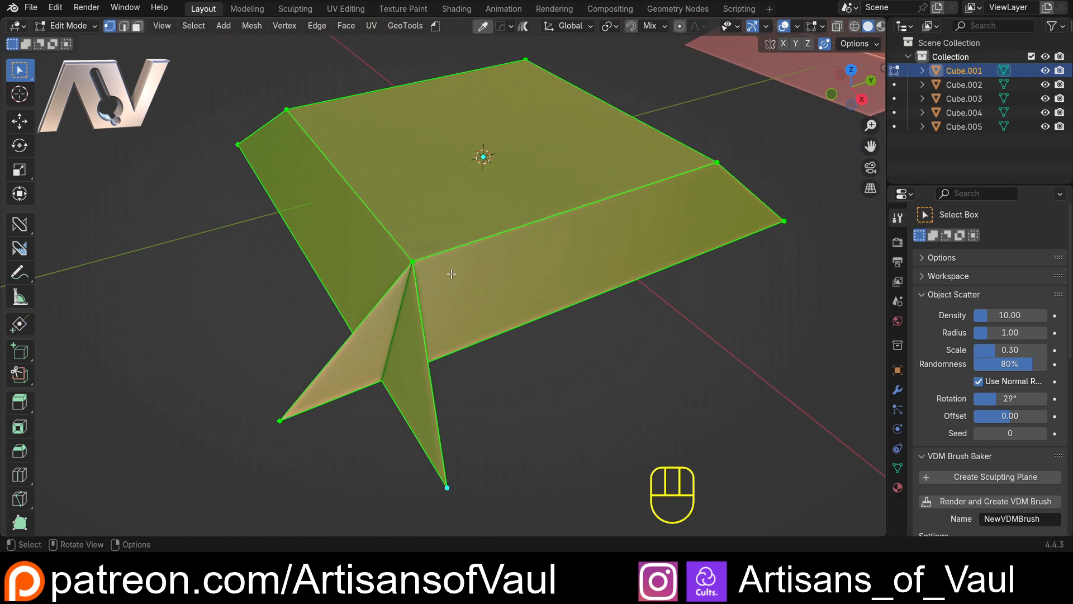
{"action": "key", "text": "g"}
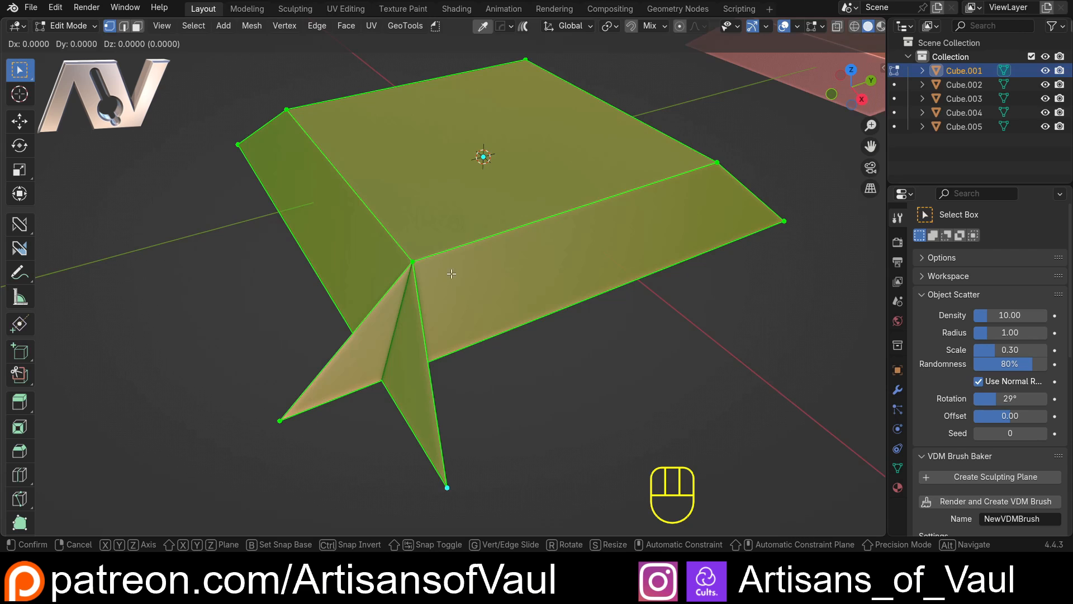
{"action": "key", "text": "Return"}
Merge the two overhanging tip vertices into the crossing vertex using At Last, and clear the selection.
{"action": "middle_click_drag", "start_coordinate": [346, 411], "coordinate": [422, 244]}
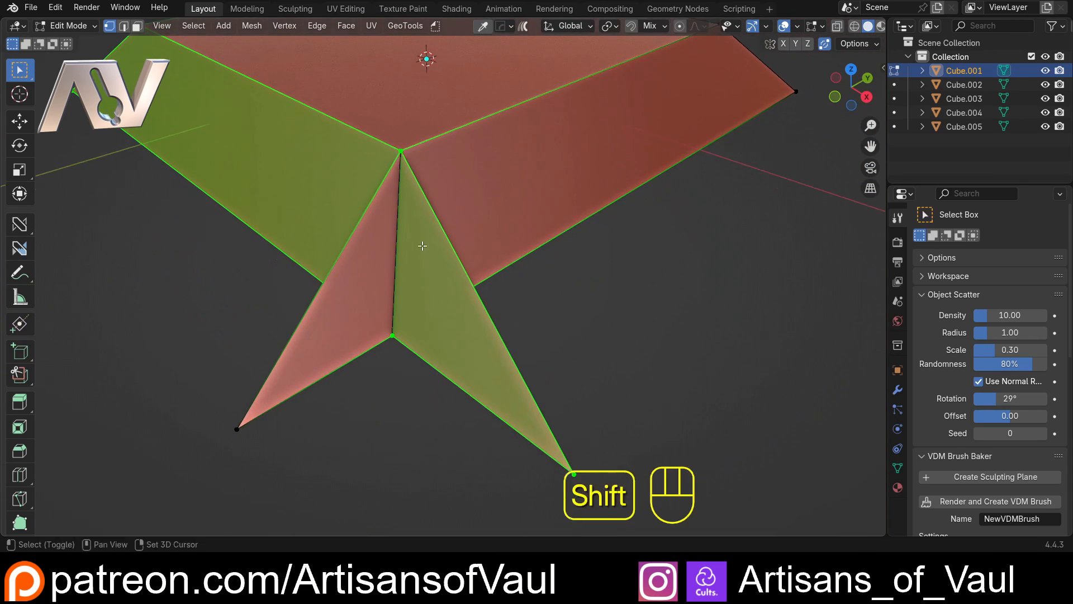
{"action": "left_click", "coordinate": [396, 338]}
{"action": "left_click", "coordinate": [242, 436]}
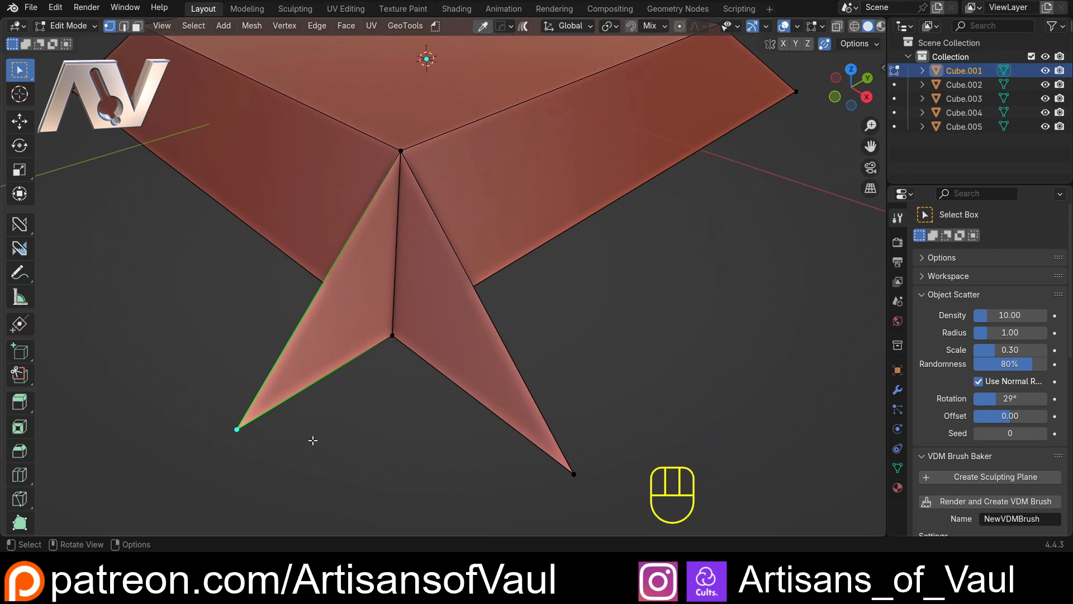
{"action": "left_click", "coordinate": [571, 470], "text": "shift"}
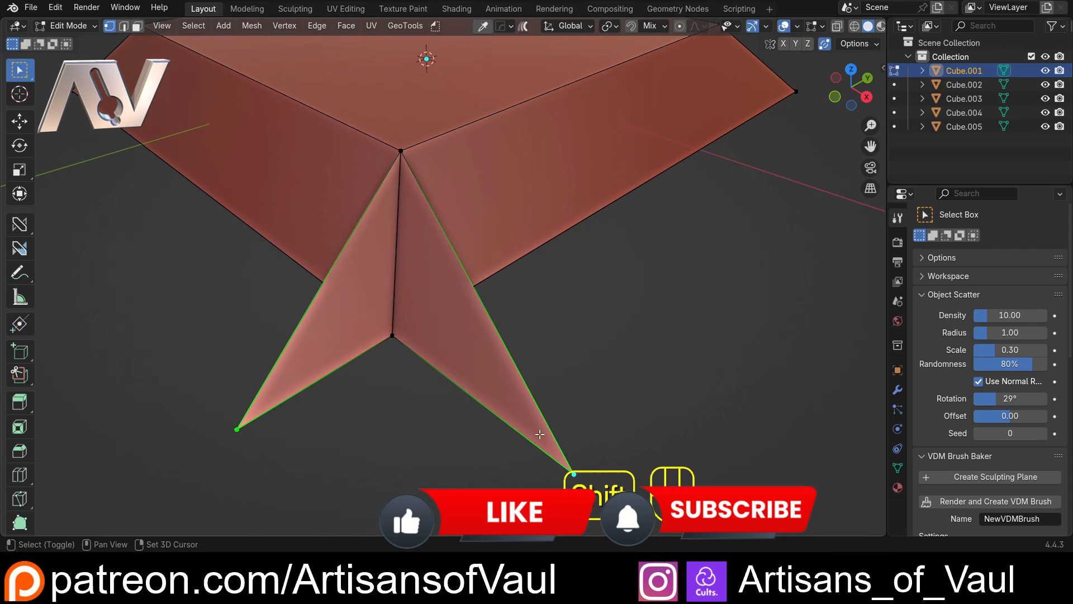
{"action": "left_click", "coordinate": [398, 337], "text": "shift"}
{"action": "key", "text": "m"}
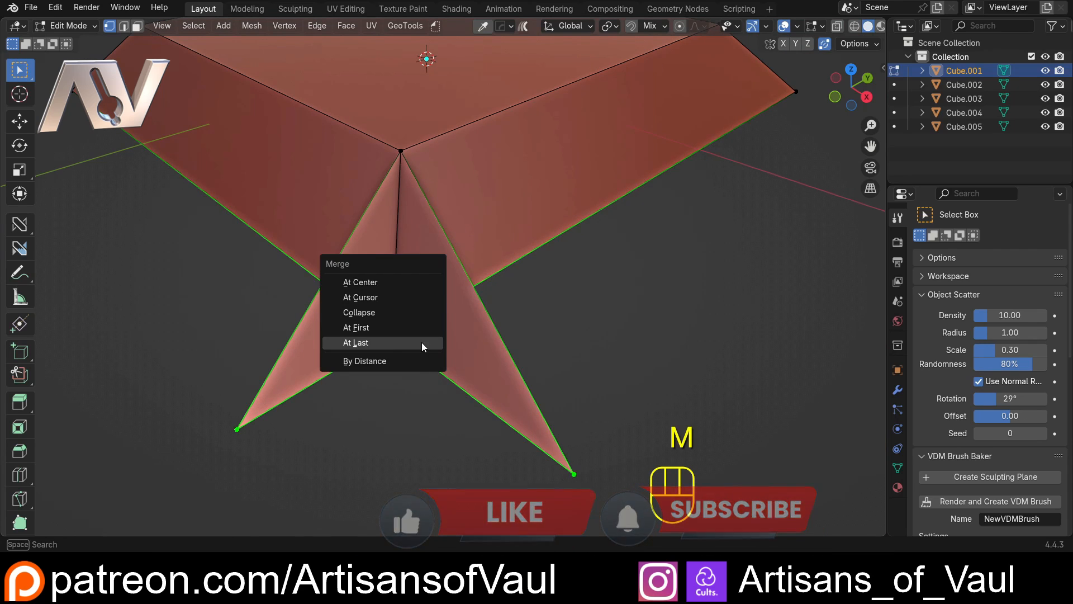
{"action": "left_click", "coordinate": [421, 342]}
{"action": "scroll", "coordinate": [417, 338], "scroll_direction": "down", "scroll_amount": 4}
{"action": "left_click", "coordinate": [397, 334]}
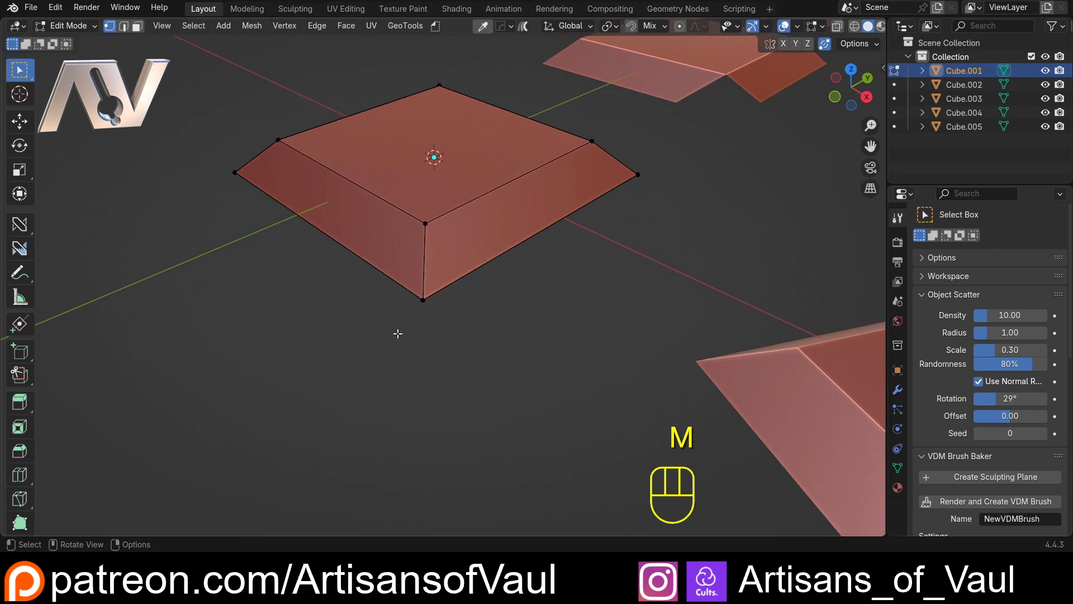
Turn off Auto Merge and bring the next unrotated block along the Y axis into view.
{"action": "middle_click_drag", "start_coordinate": [354, 237], "coordinate": [358, 287]}
{"action": "scroll", "coordinate": [359, 287], "scroll_direction": "down", "scroll_amount": 1}
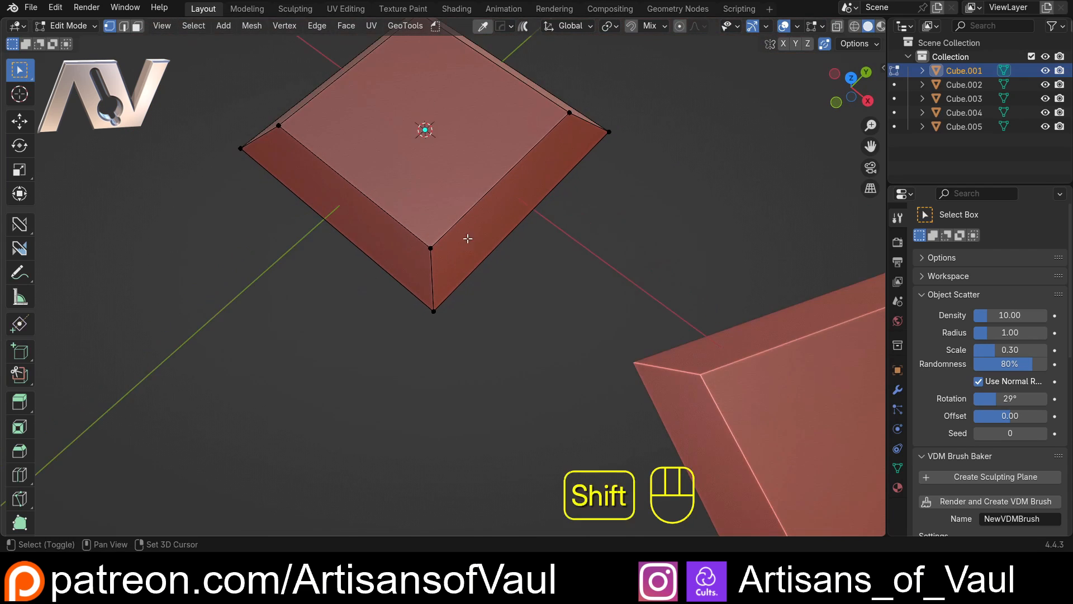
{"action": "middle_click_drag", "start_coordinate": [468, 238], "coordinate": [396, 329], "text": "shift"}
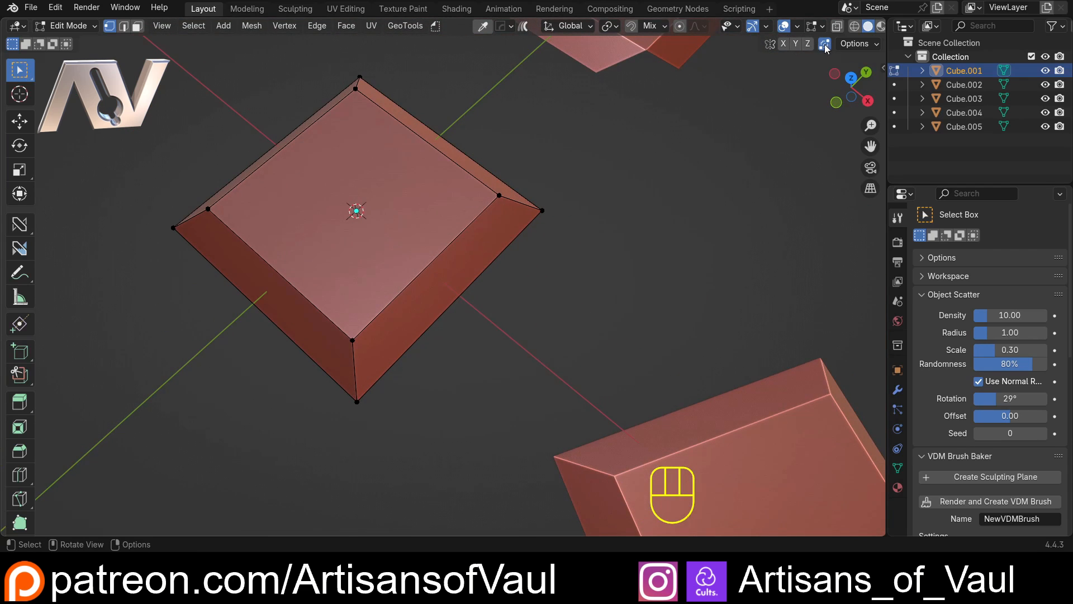
{"action": "middle_click_drag", "start_coordinate": [580, 120], "coordinate": [361, 347], "text": "shift"}
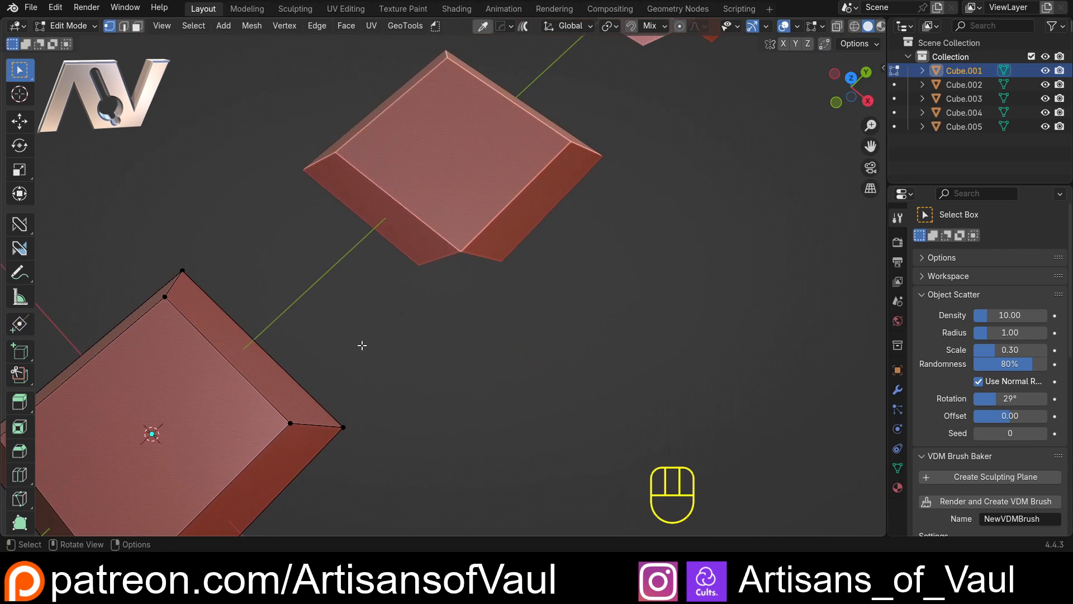
Switch vertex editing to the middle unrotated block and select the lower vertex on the X-facing side of its open corner.
{"action": "key", "text": "alt+q"}
{"action": "scroll", "coordinate": [448, 213], "scroll_direction": "up", "scroll_amount": 3}
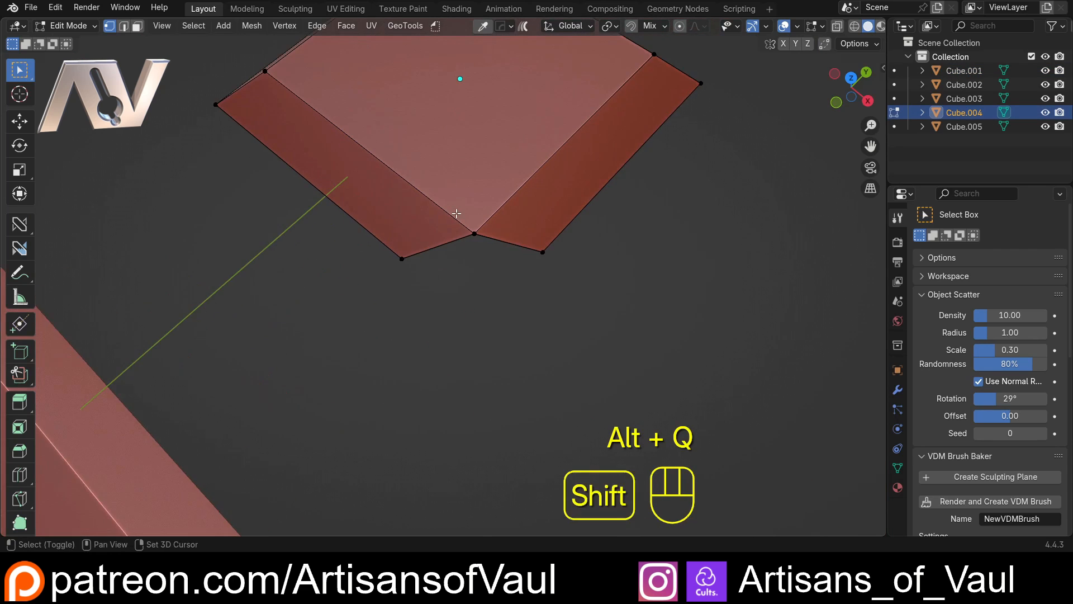
{"action": "scroll", "coordinate": [419, 310], "scroll_direction": "up", "scroll_amount": 2}
{"action": "middle_click_drag", "start_coordinate": [455, 213], "coordinate": [469, 280], "text": "shift"}
{"action": "middle_click_drag", "start_coordinate": [474, 361], "coordinate": [478, 302], "text": "shift"}
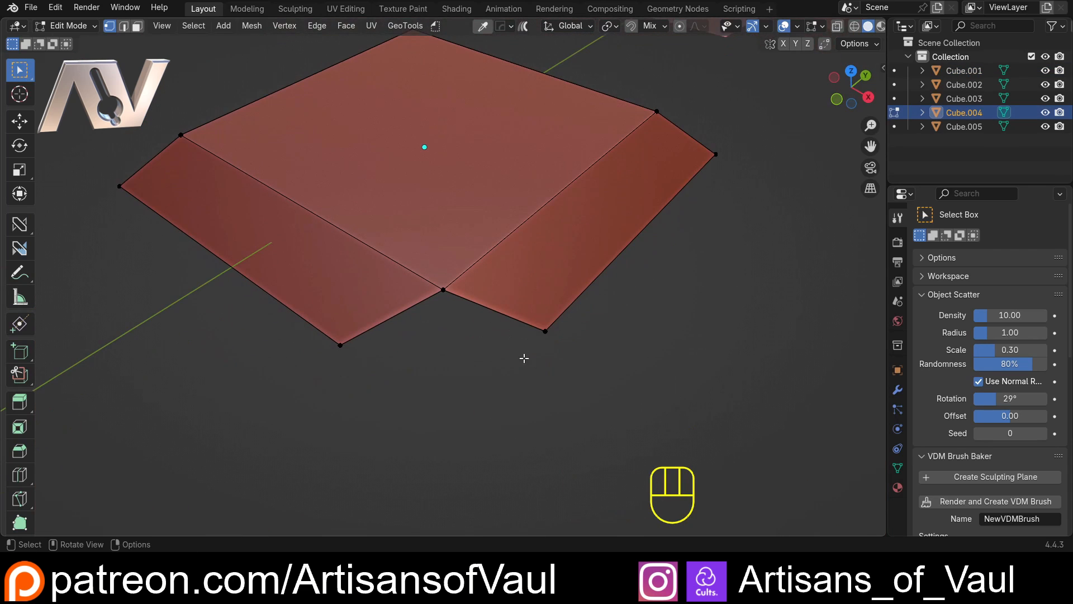
{"action": "left_click", "coordinate": [549, 326]}
{"action": "key", "text": "g"}
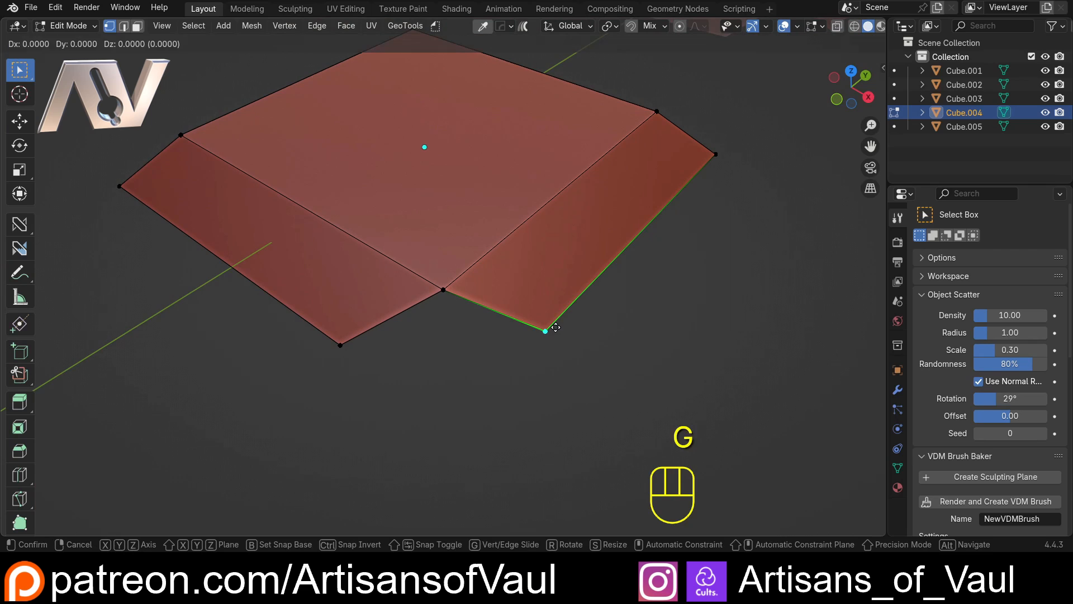
{"action": "key", "text": "y"}
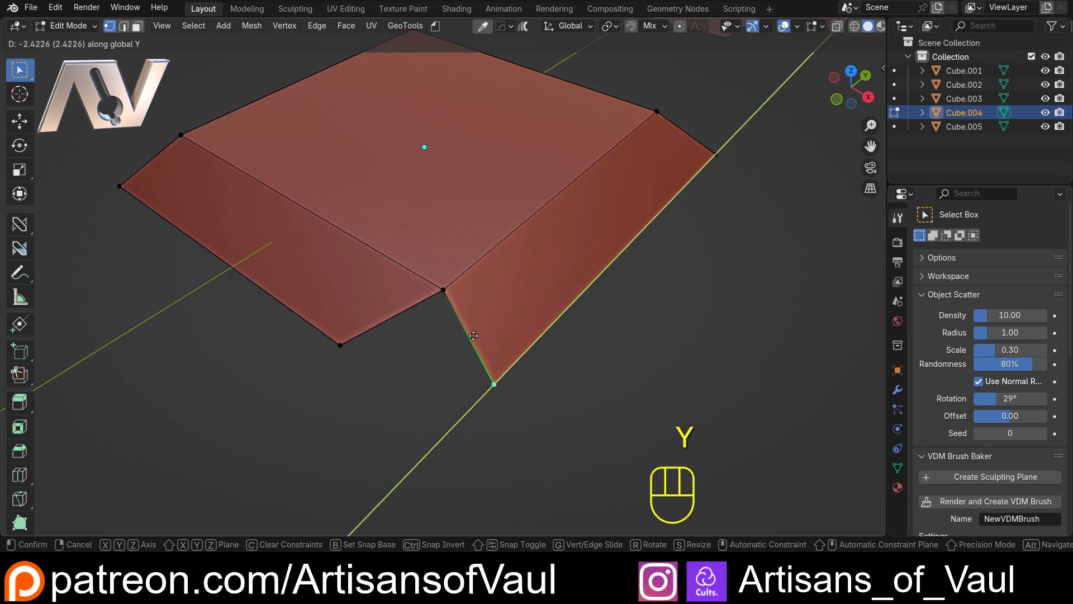
{"action": "key", "text": "ctrl"}
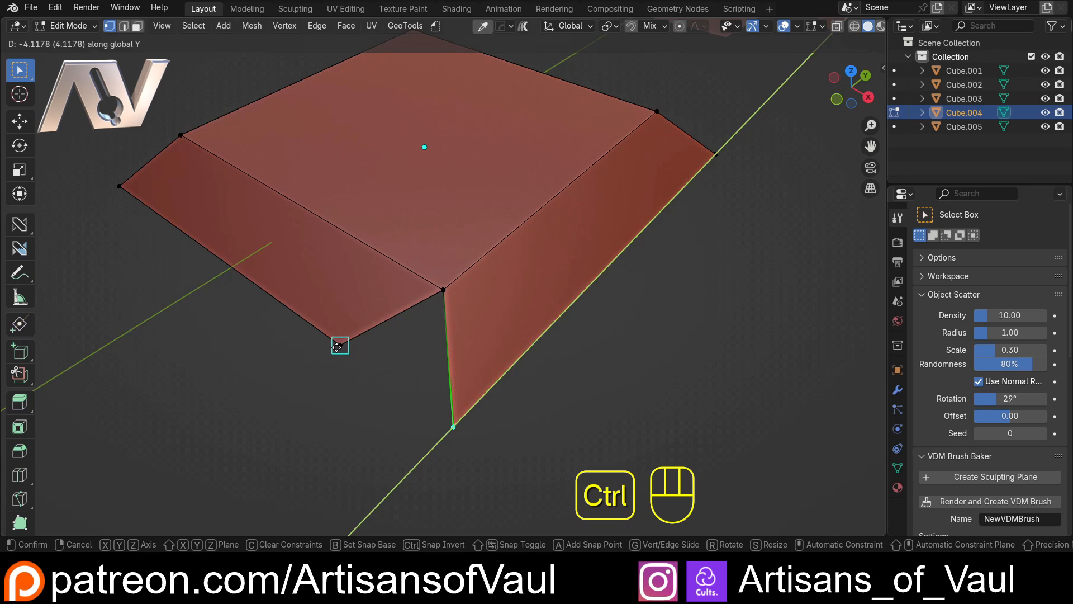
{"action": "key", "text": "Escape"}
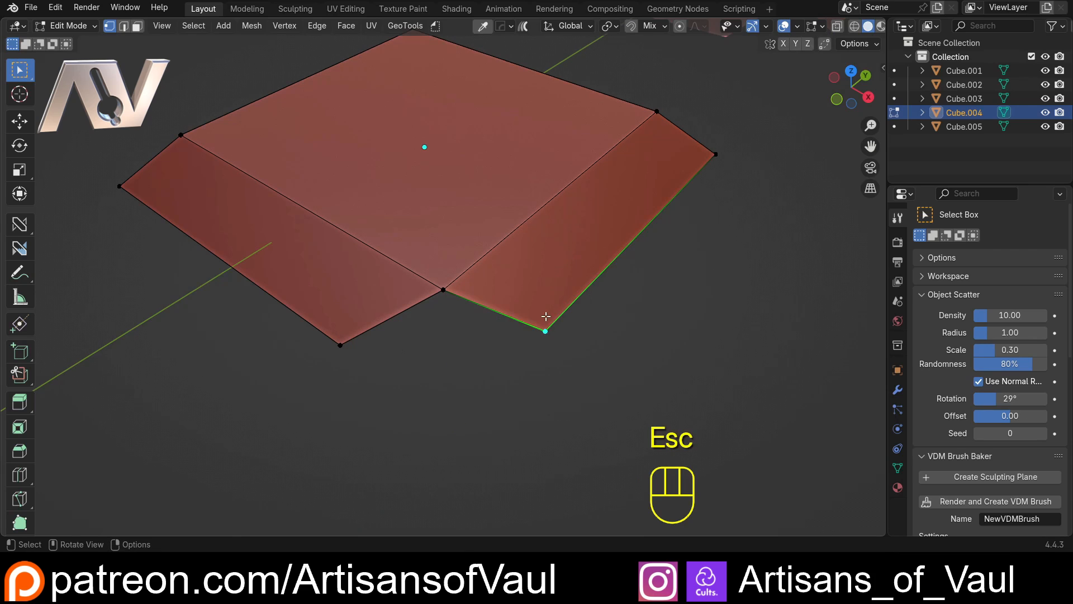
Restrict snapping to Face only and try moving the selected vertex along global Y, snapped to the opposite side face.
{"action": "left_click", "coordinate": [664, 28]}
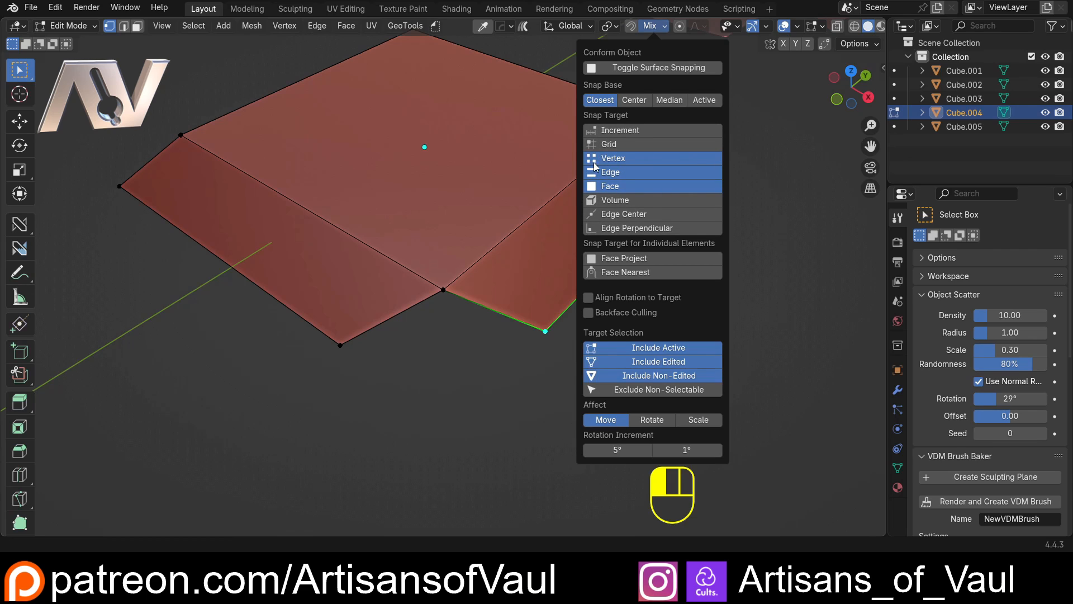
{"action": "left_click", "coordinate": [620, 159]}
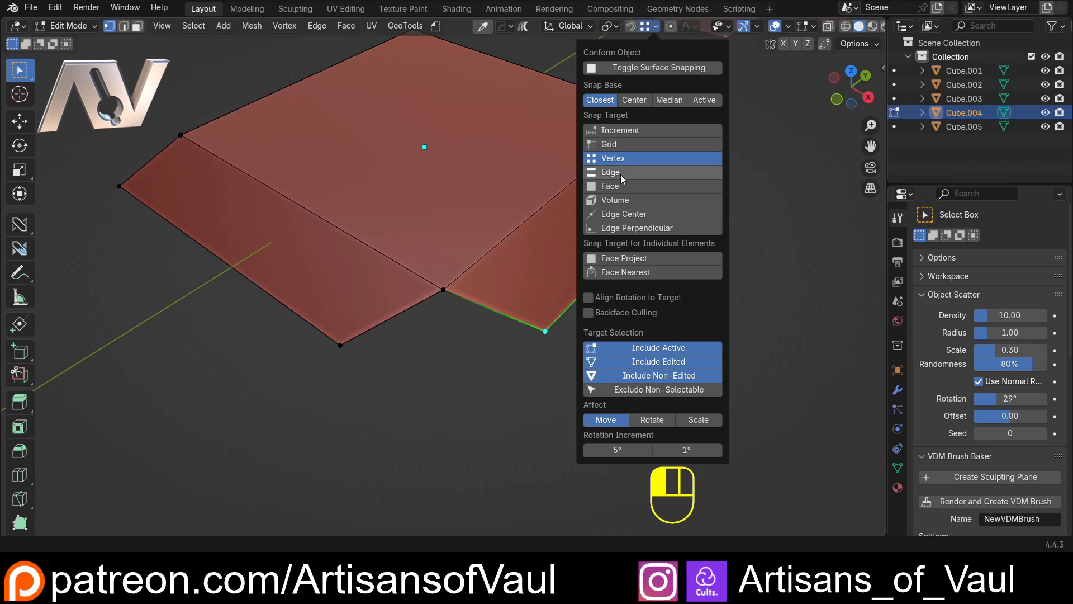
{"action": "left_click", "coordinate": [612, 185]}
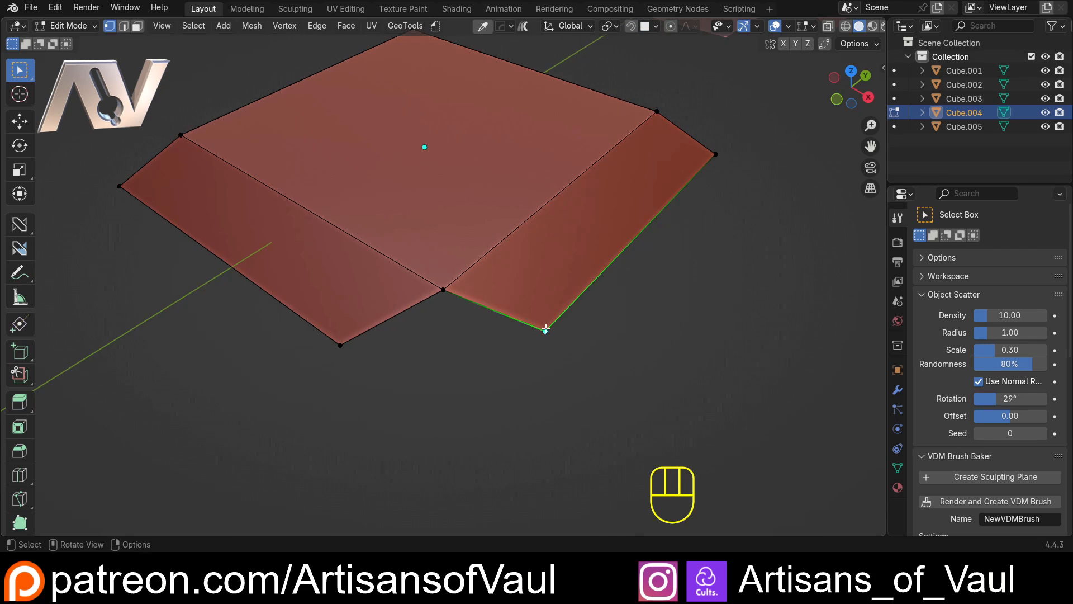
{"action": "key", "text": "g"}
{"action": "key", "text": "y"}
{"action": "key", "text": "ctrl"}
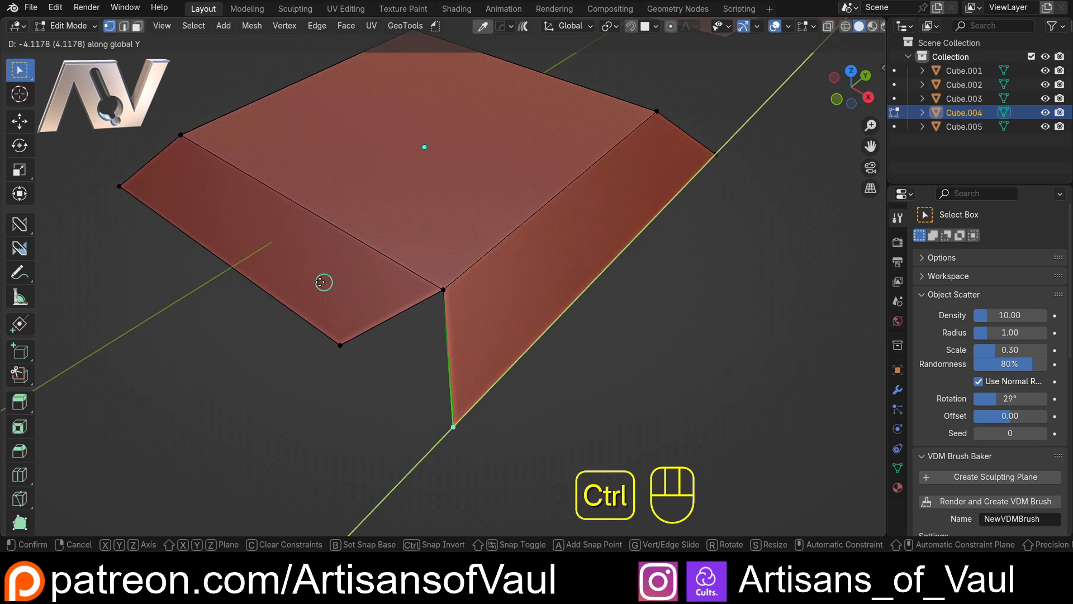
{"action": "key", "text": "Escape"}
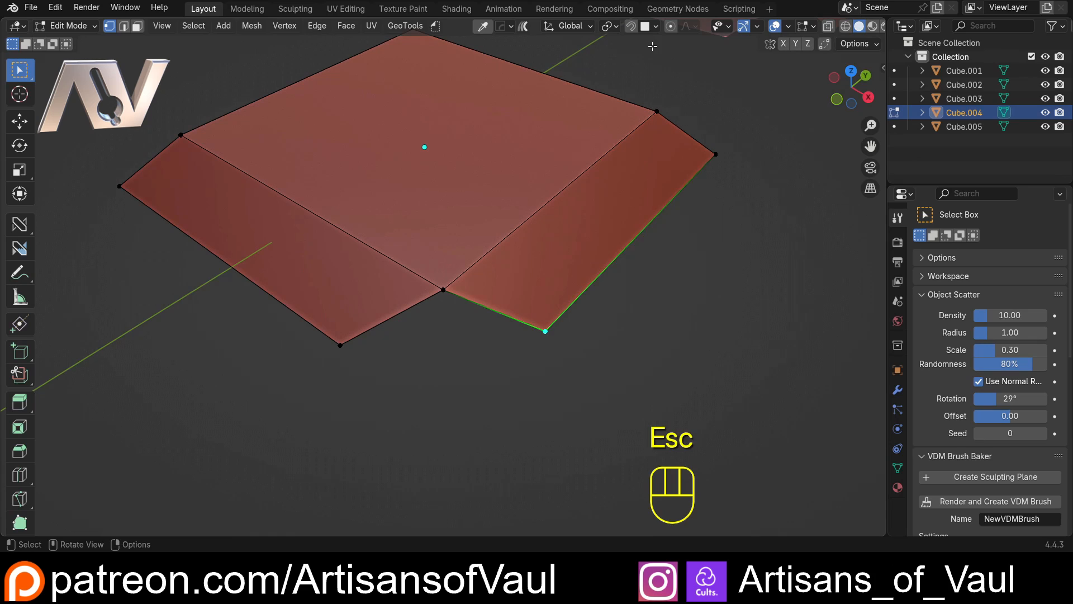
Add Edge and Vertex to Face as snap targets.
{"action": "left_click", "coordinate": [651, 26]}
{"action": "left_click", "coordinate": [615, 173], "text": "shift"}
{"action": "left_click", "coordinate": [616, 159], "text": "shift"}
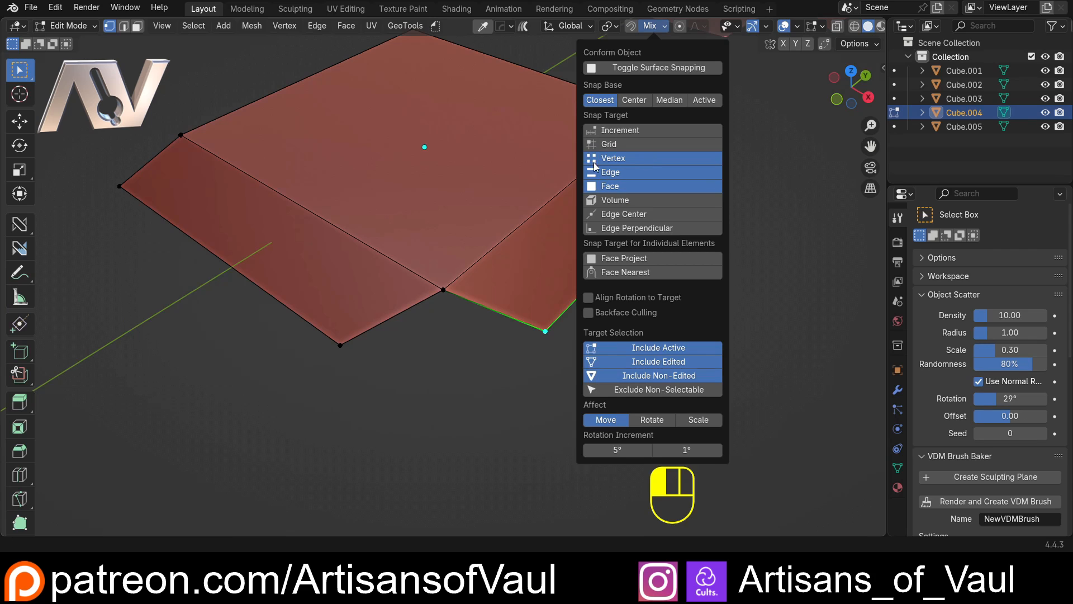
Move the selected vertex about -4.12 units along global Y, snapping it in line with the opposite lower corner vertex.
{"action": "key", "text": "g"}
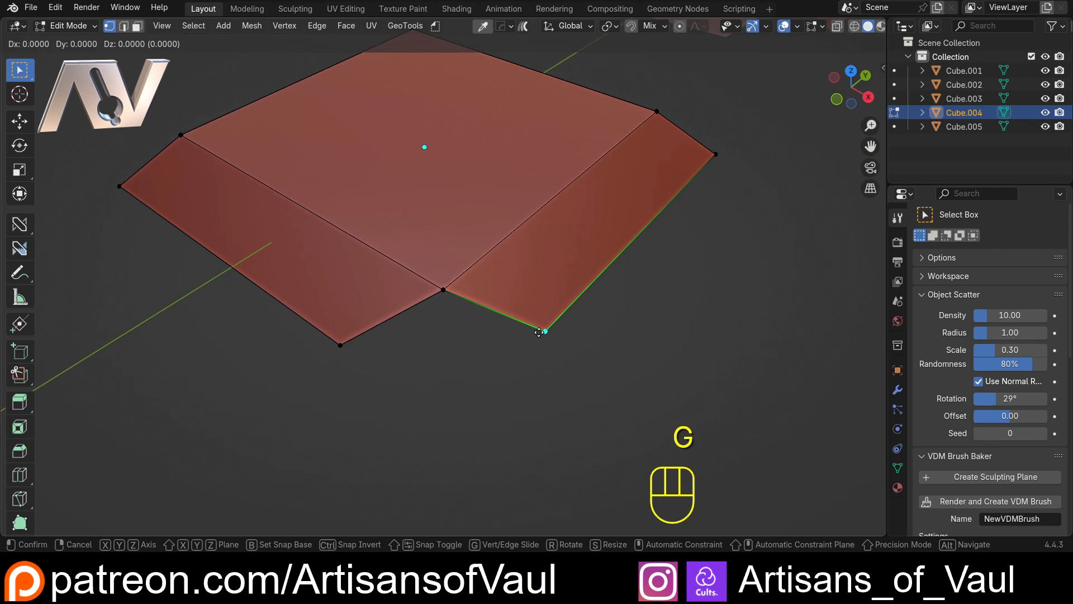
{"action": "key", "text": "y"}
{"action": "key", "text": "ctrl"}
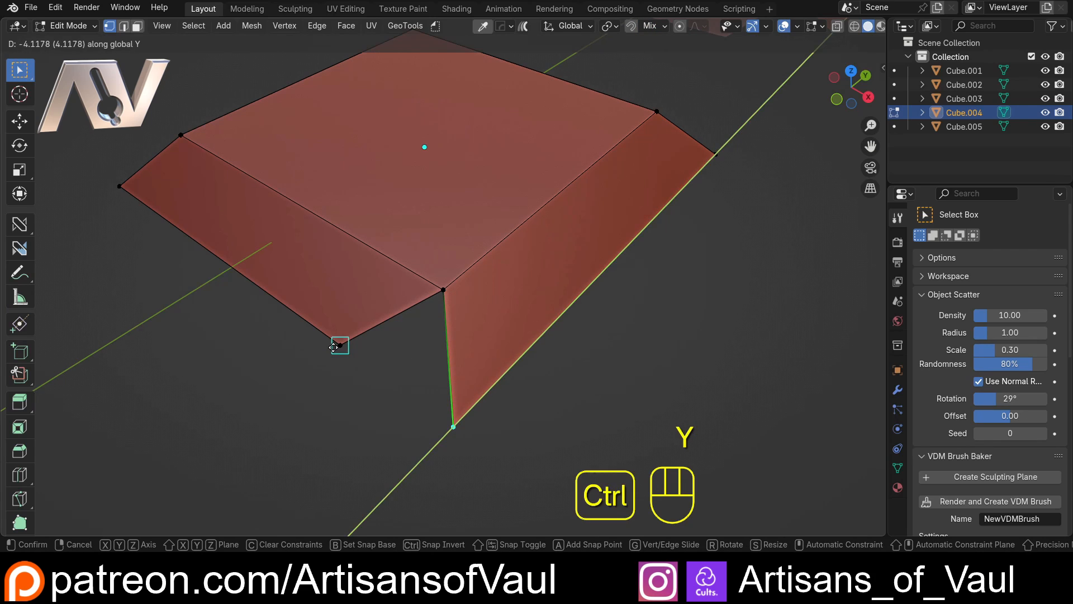
{"action": "left_click", "coordinate": [333, 347]}
Merge the opposite lower corner vertex into the extended vertex using At Last.
{"action": "left_click", "coordinate": [339, 344], "text": "shift"}
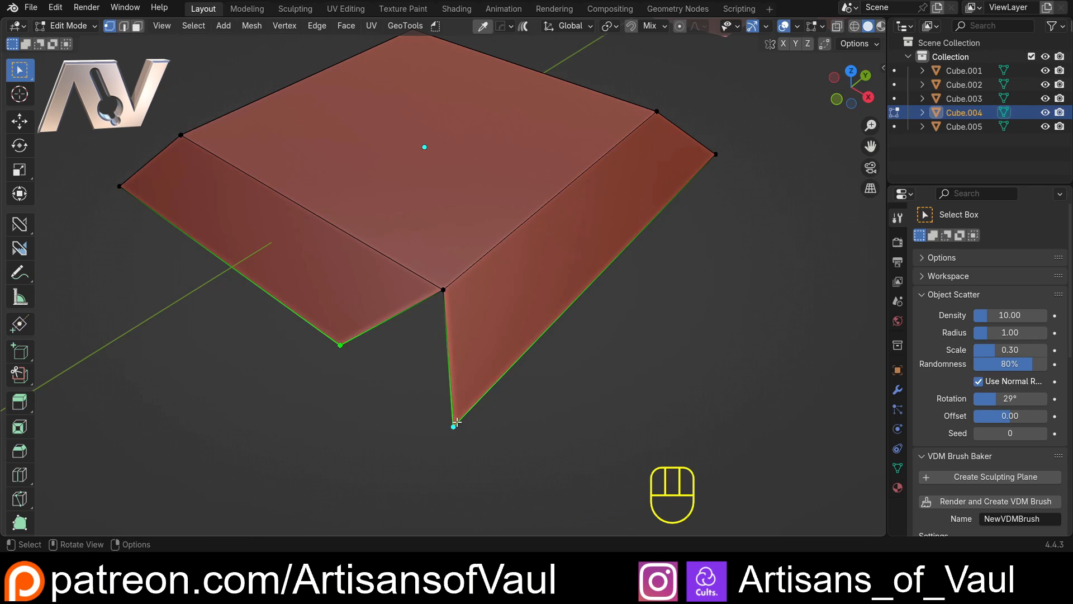
{"action": "key", "text": "m"}
{"action": "left_click", "coordinate": [457, 422]}
Switch vertex editing to the farthest unrotated block along the Y axis.
{"action": "scroll", "coordinate": [492, 358], "scroll_direction": "down", "scroll_amount": 8}
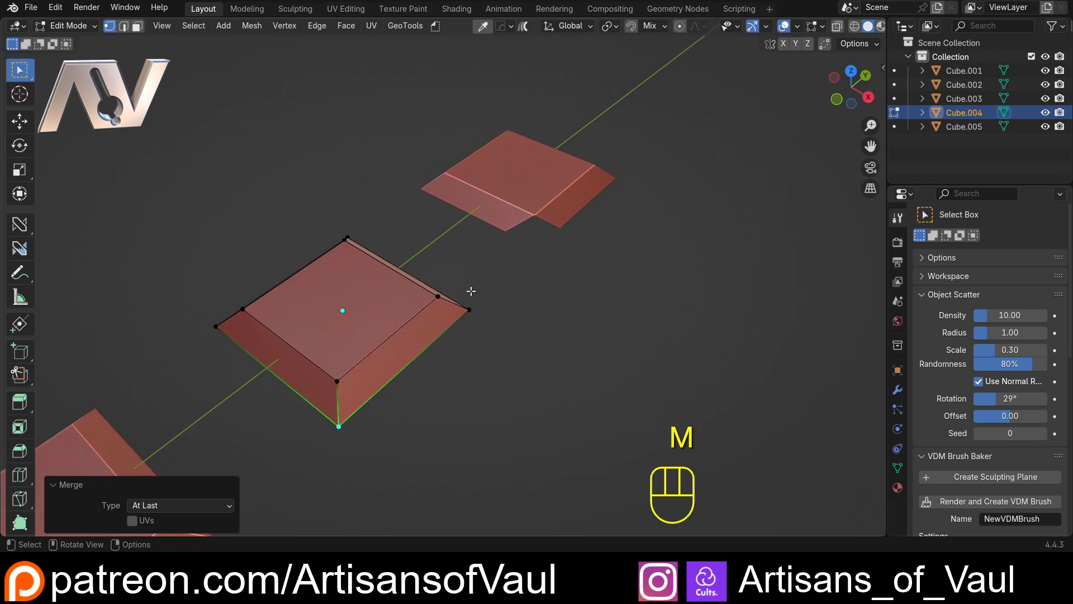
{"action": "key", "text": "alt+q"}
{"action": "scroll", "coordinate": [615, 123], "scroll_direction": "up", "scroll_amount": 6}
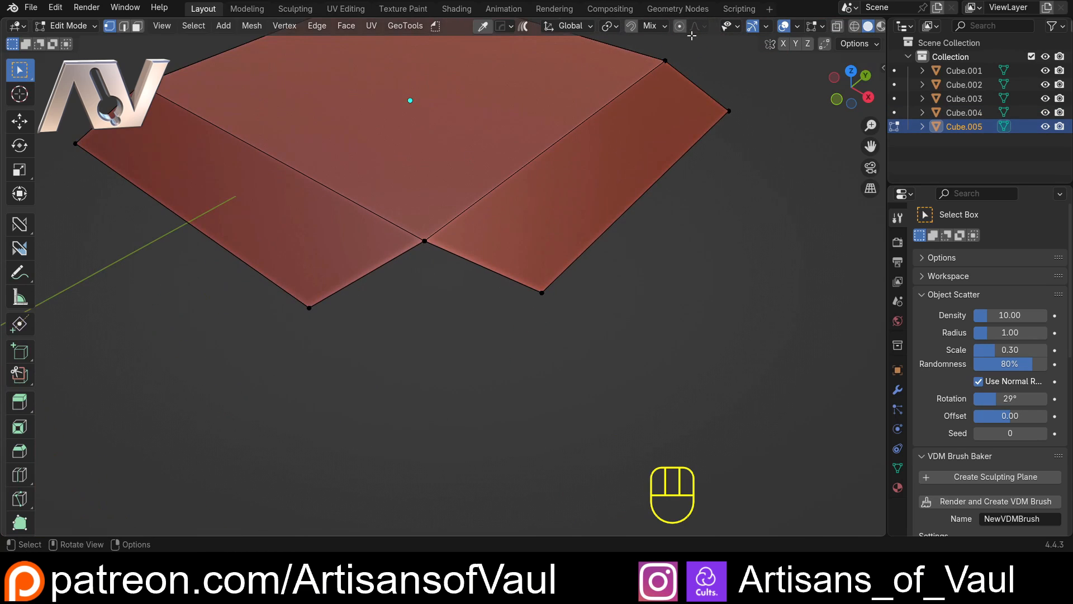
Move the selected lower corner vertex about -4.12 units along global Y, using the vertex itself as snap base and the opposite corner vertex as target.
{"action": "left_click", "coordinate": [665, 26]}
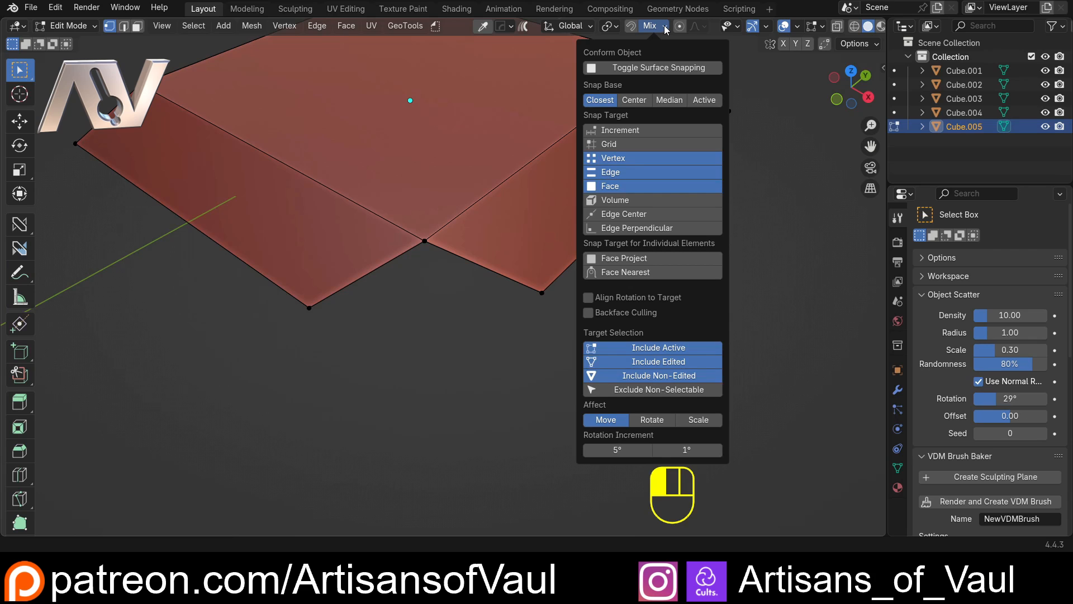
{"action": "key", "text": "g"}
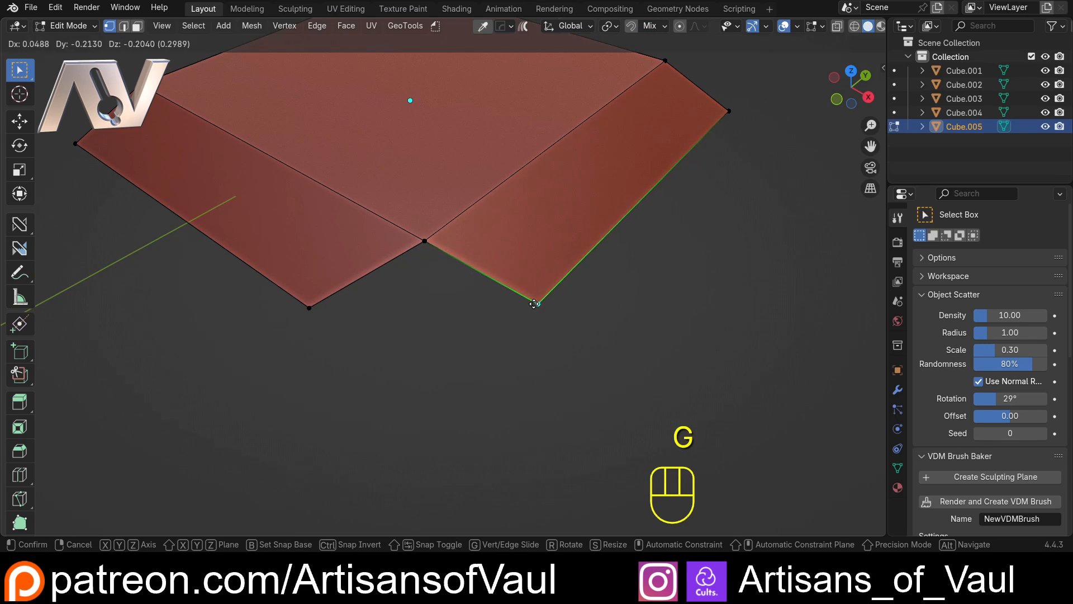
{"action": "key", "text": "b"}
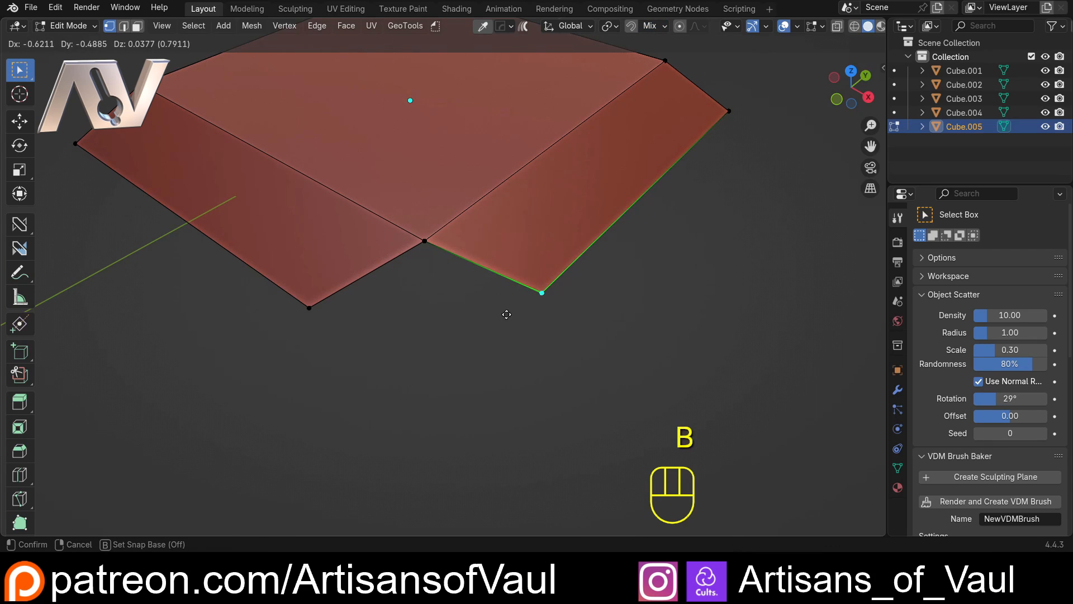
{"action": "left_click", "coordinate": [541, 293]}
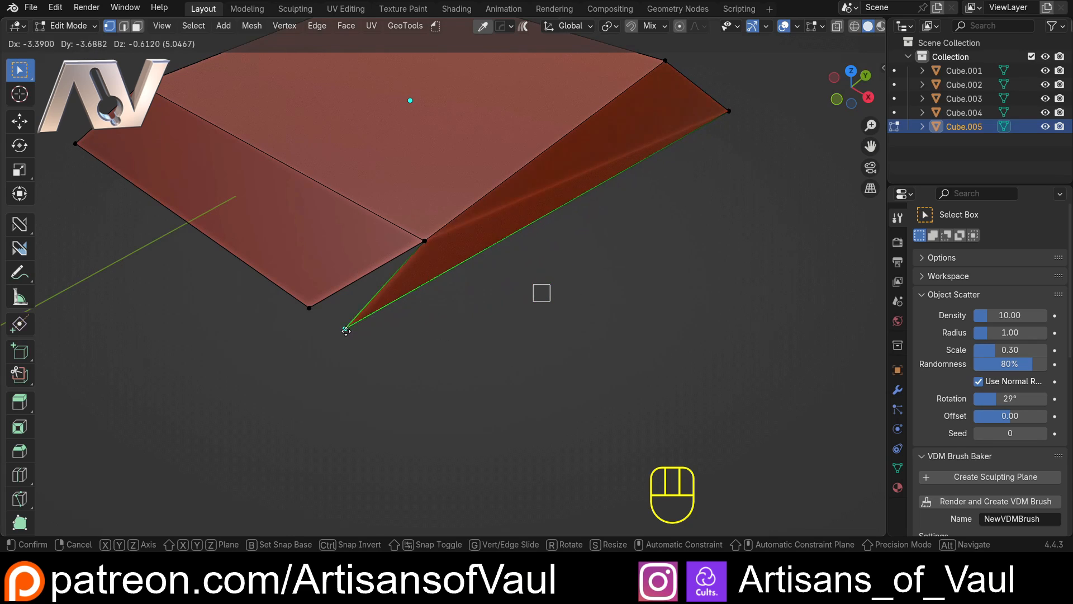
{"action": "key", "text": "y"}
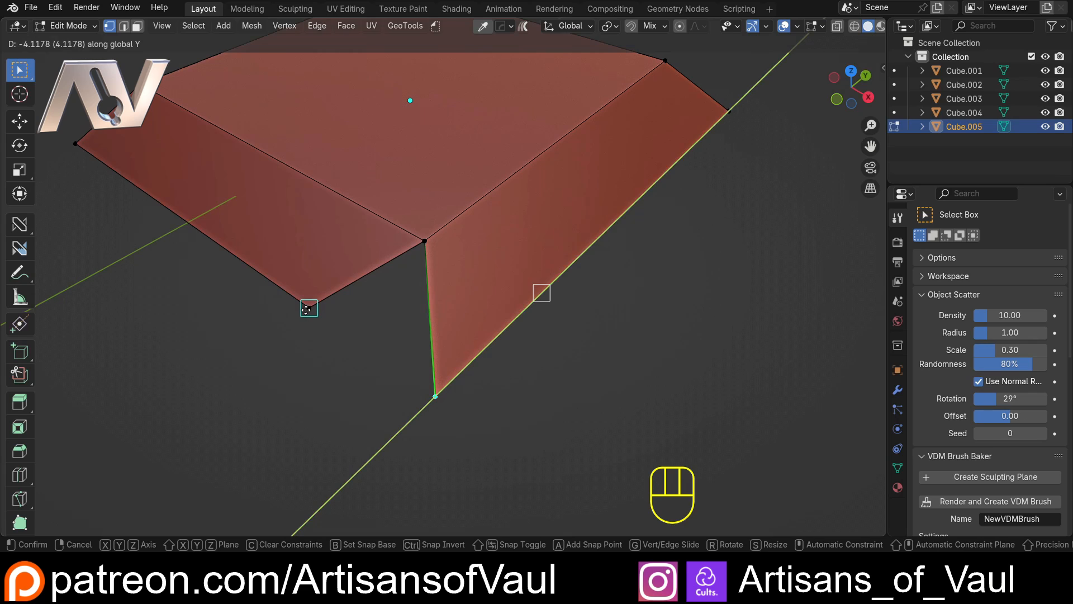
{"action": "left_click", "coordinate": [306, 310]}
Merge the farthest block's opposite lower corner vertex into the extended vertex using At Last.
{"action": "left_click", "coordinate": [308, 307], "text": "shift"}
{"action": "left_click", "coordinate": [439, 387], "text": "shift"}
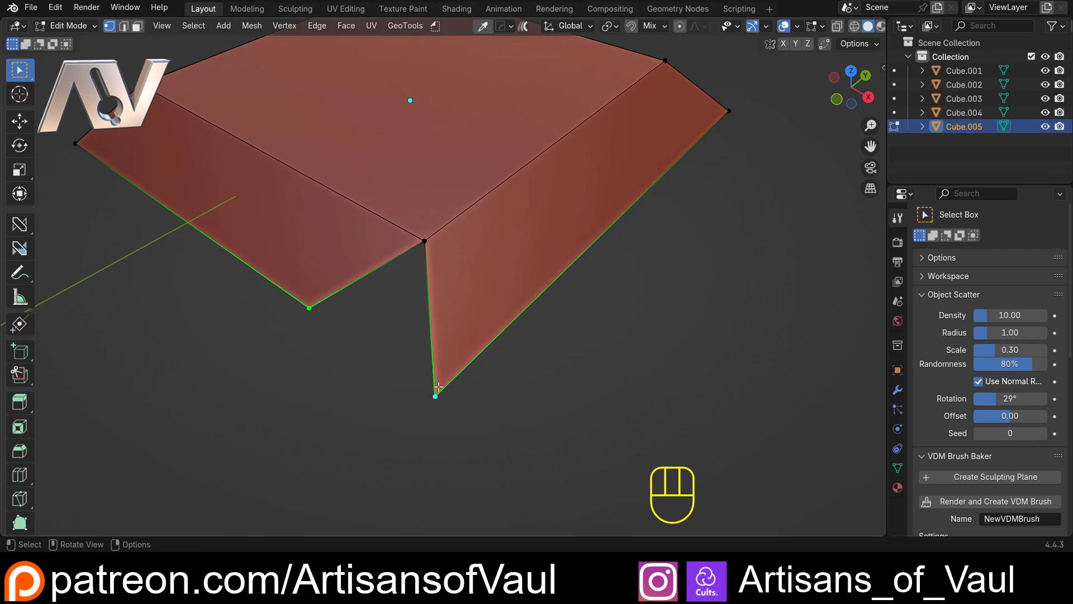
{"action": "key", "text": "m"}
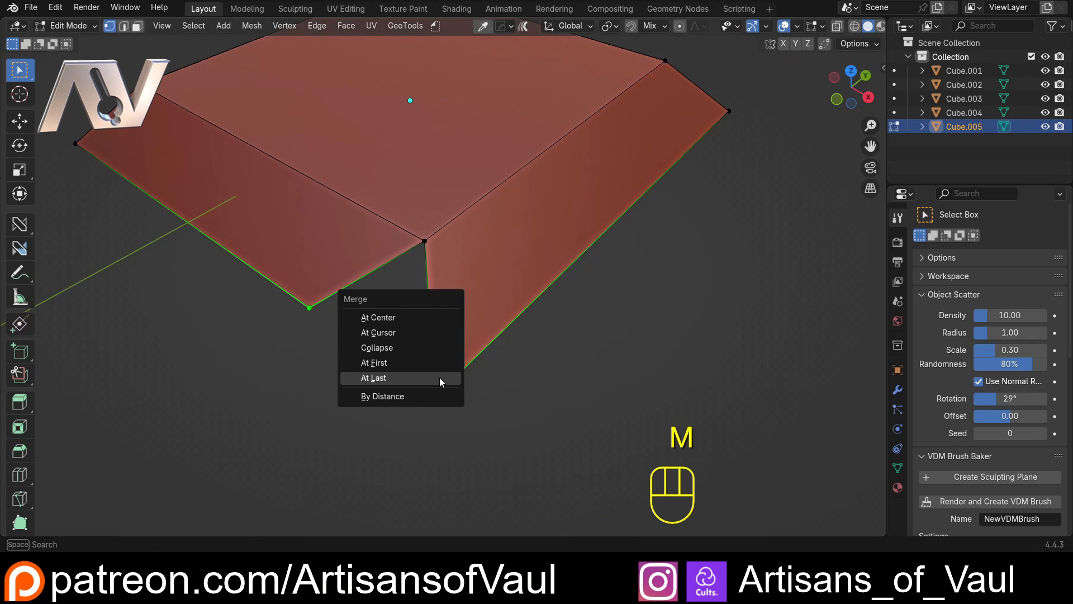
{"action": "left_click", "coordinate": [440, 377]}
Return to Object Mode and duplicate the nearer rotated block about 28 units along the global Y axis.
{"action": "scroll", "coordinate": [426, 331], "scroll_direction": "down", "scroll_amount": 6}
{"action": "middle_click_drag", "start_coordinate": [427, 330], "coordinate": [451, 198]}
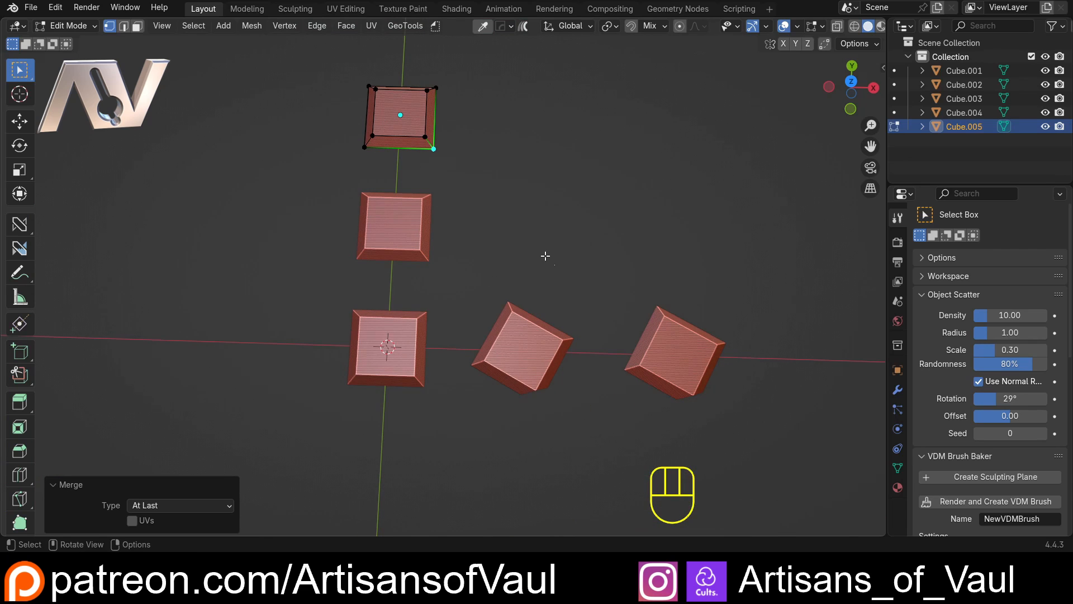
{"action": "scroll", "coordinate": [457, 298], "scroll_direction": "up", "scroll_amount": 2}
{"action": "middle_click_drag", "start_coordinate": [476, 332], "coordinate": [402, 233], "text": "shift"}
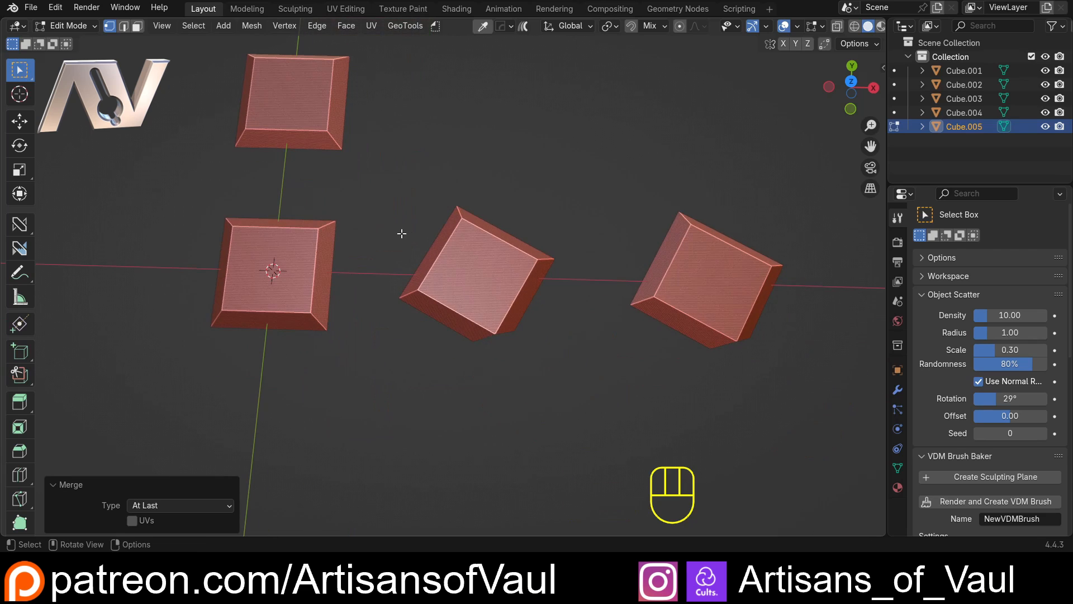
{"action": "key", "text": "Tab"}
{"action": "left_click", "coordinate": [500, 159]}
{"action": "left_click", "coordinate": [483, 264]}
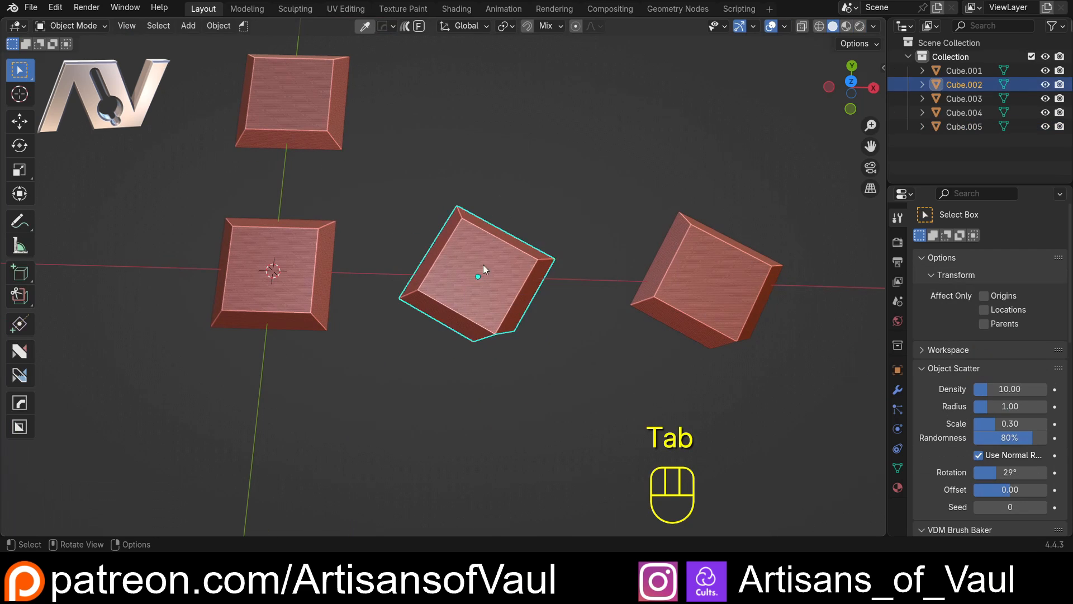
{"action": "scroll", "coordinate": [483, 264], "scroll_direction": "down", "scroll_amount": 2}
{"action": "middle_click_drag", "start_coordinate": [486, 186], "coordinate": [468, 248], "text": "shift"}
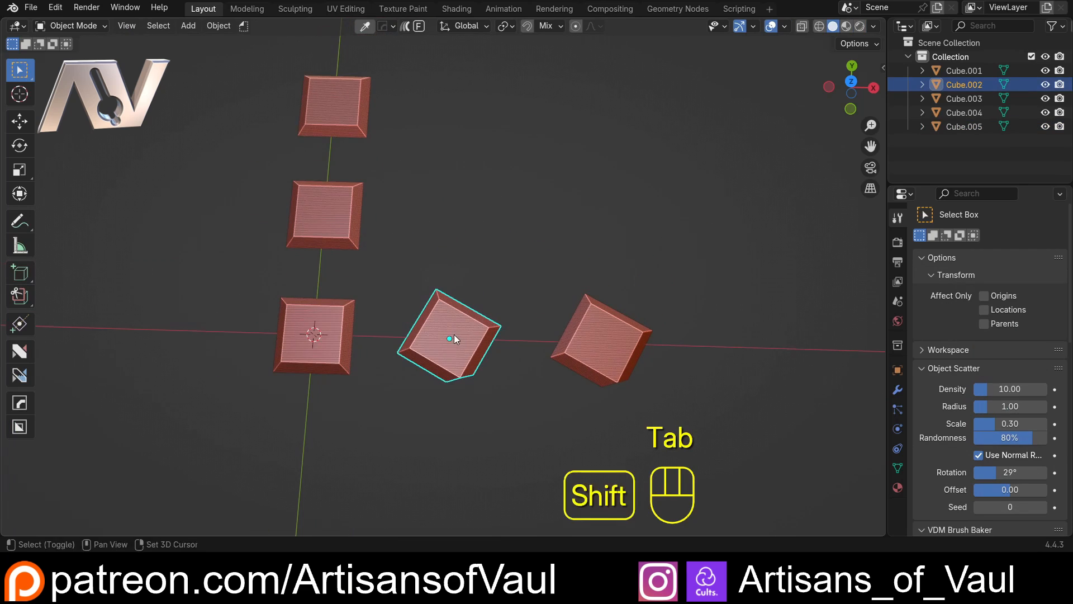
{"action": "middle_click_drag", "start_coordinate": [454, 335], "coordinate": [425, 363], "text": "shift"}
{"action": "key", "text": "shift+d"}
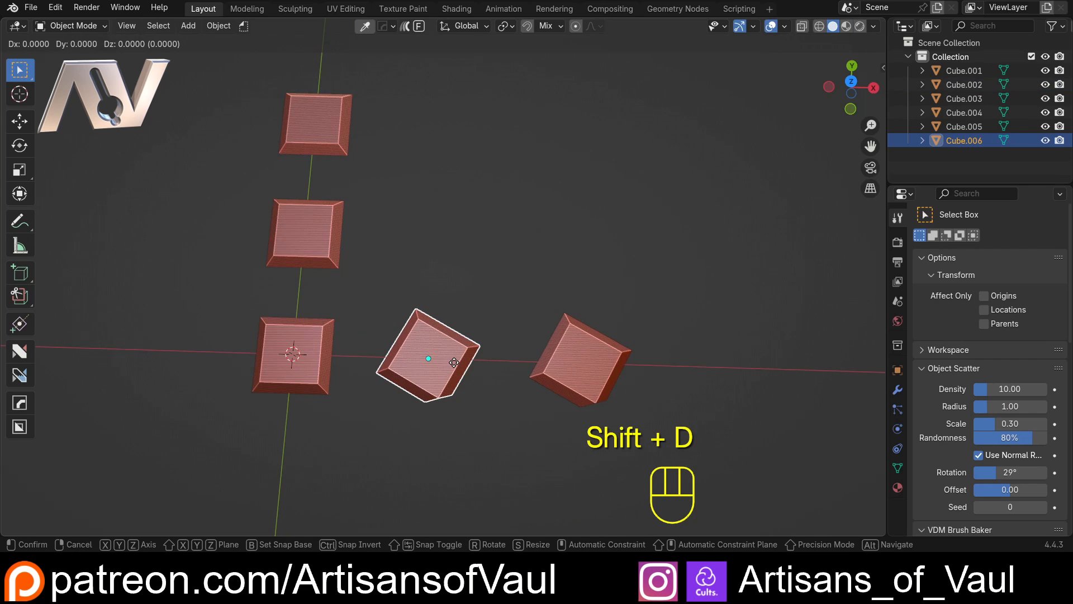
{"action": "key", "text": "y"}
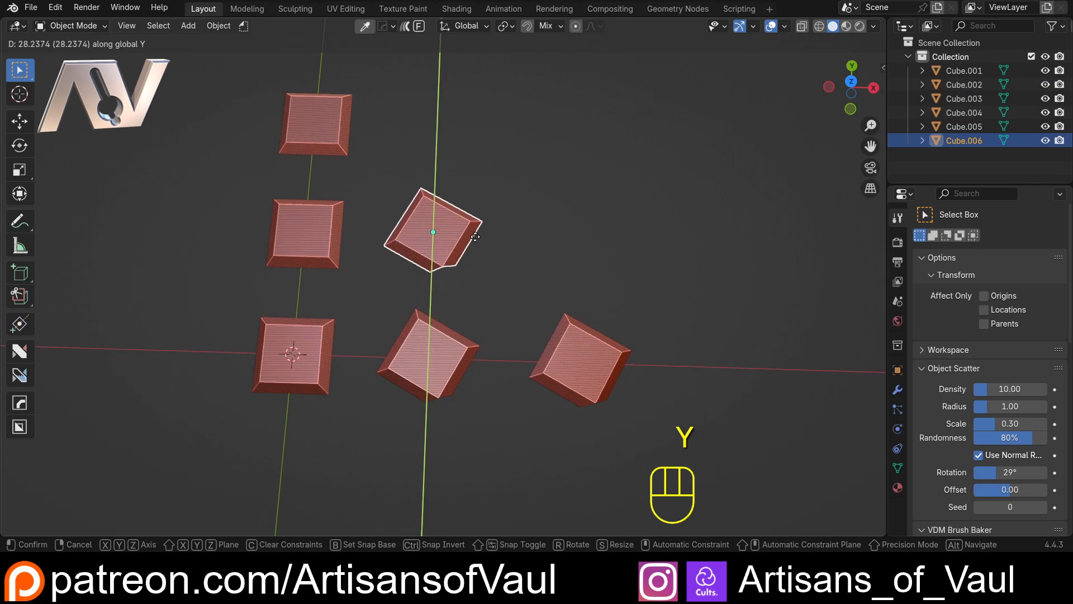
{"action": "left_click", "coordinate": [451, 311]}
Select the original nearer rotated block and display the Move object gizmo.
{"action": "middle_click_drag", "start_coordinate": [450, 311], "coordinate": [413, 284], "text": "shift"}
{"action": "scroll", "coordinate": [414, 284], "scroll_direction": "up", "scroll_amount": 4}
{"action": "left_click", "coordinate": [417, 287]}
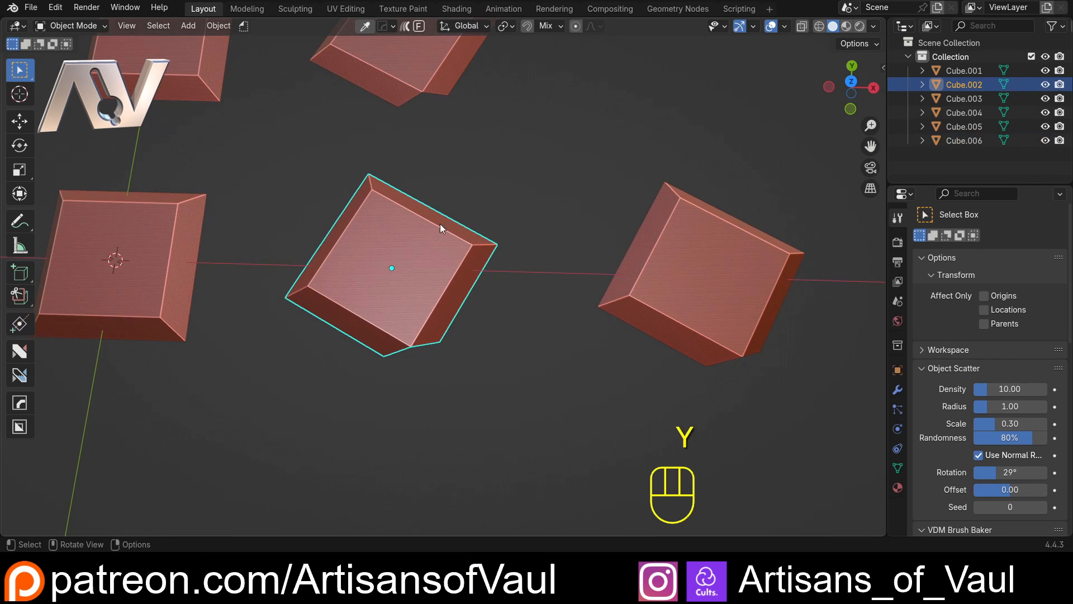
{"action": "middle_click_drag", "start_coordinate": [423, 340], "coordinate": [460, 280]}
{"action": "scroll", "coordinate": [374, 283], "scroll_direction": "up", "scroll_amount": 2}
{"action": "scroll", "coordinate": [461, 280], "scroll_direction": "up", "scroll_amount": 4}
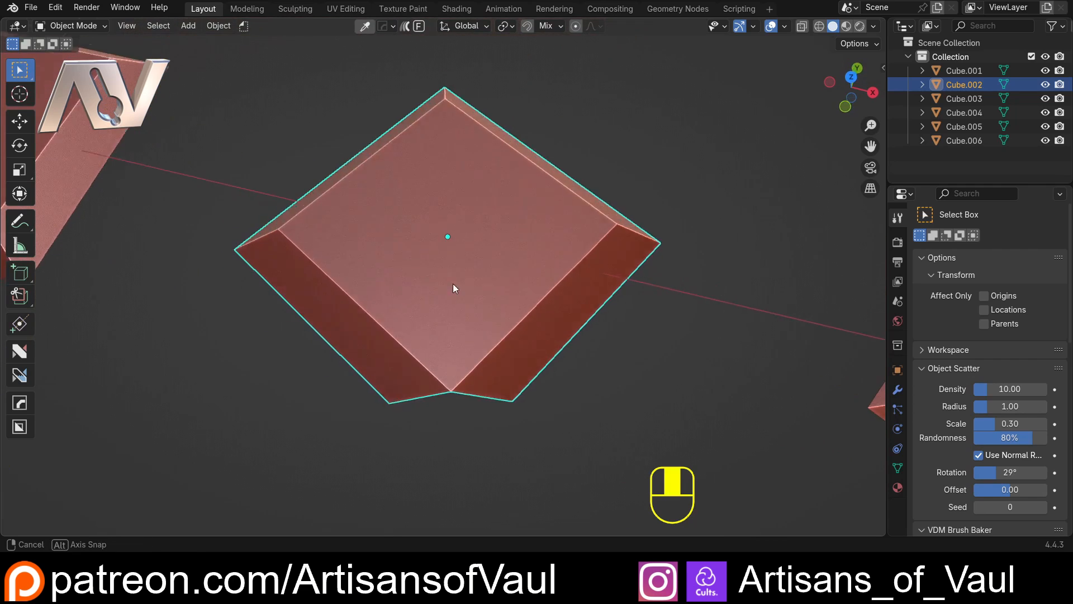
{"action": "scroll", "coordinate": [465, 334], "scroll_direction": "down", "scroll_amount": 3}
{"action": "left_click", "coordinate": [572, 350]}
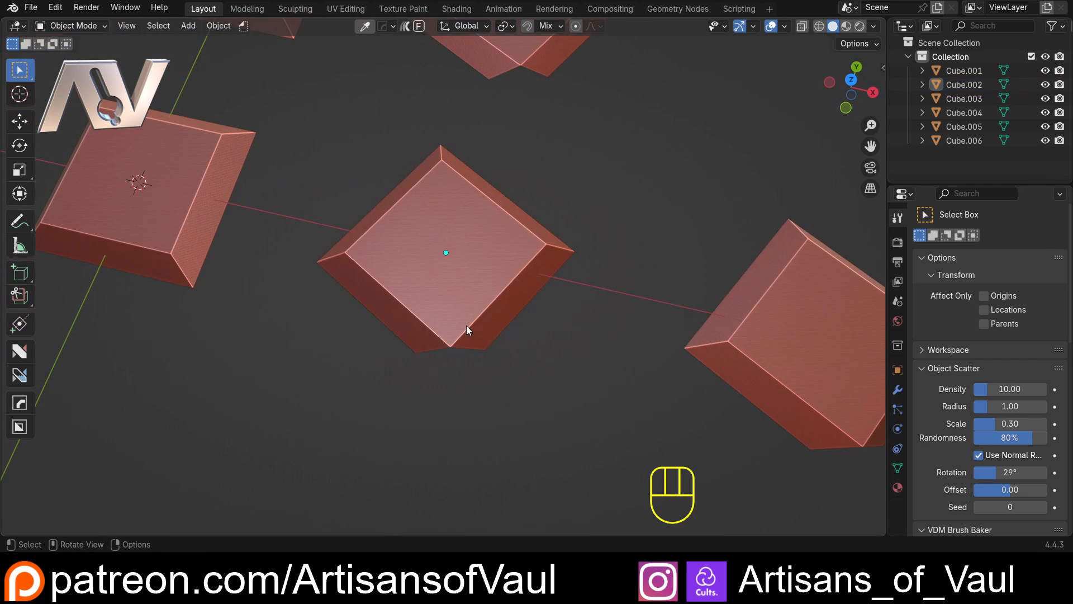
{"action": "left_click", "coordinate": [468, 328]}
{"action": "left_click", "coordinate": [753, 26]}
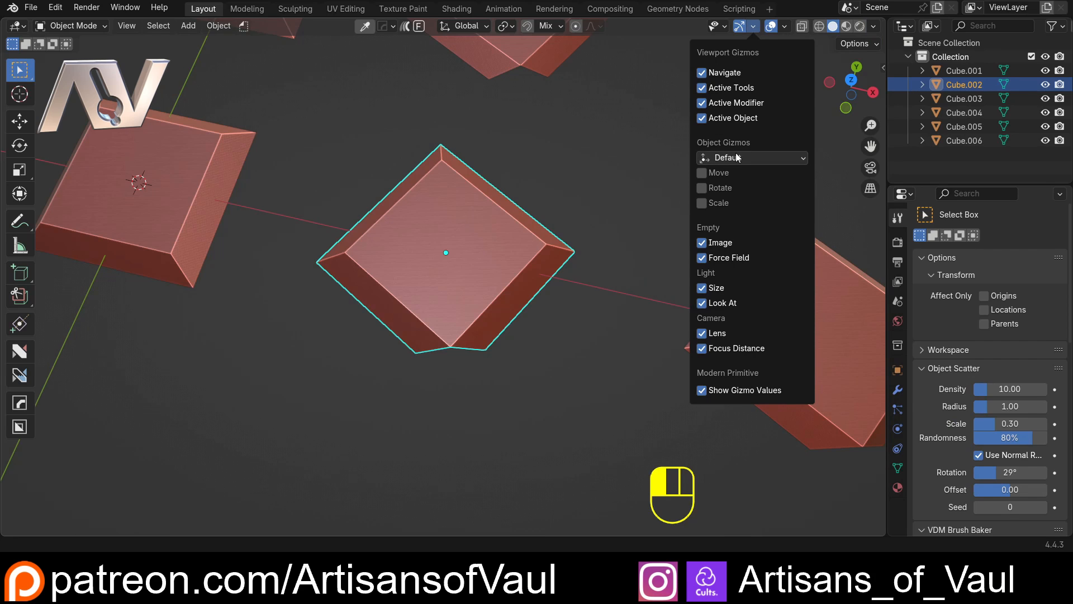
{"action": "left_click", "coordinate": [702, 173]}
Switch the transform orientation to Local and show the rotated block's transform values in the sidebar.
{"action": "middle_click_drag", "start_coordinate": [615, 212], "coordinate": [472, 213]}
{"action": "left_click", "coordinate": [478, 26]}
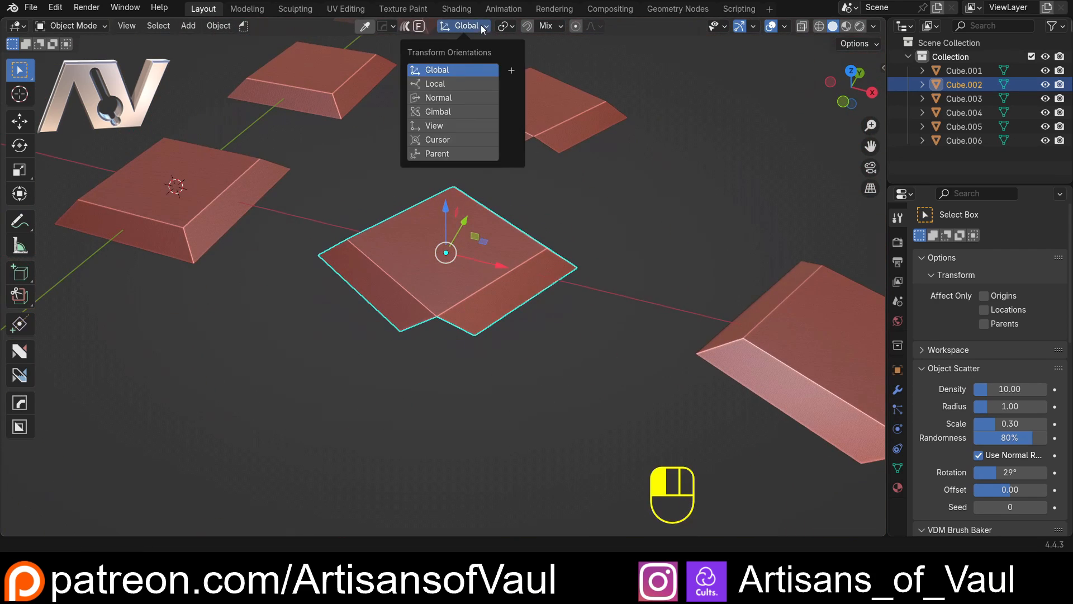
{"action": "left_click", "coordinate": [449, 83]}
{"action": "mouse_move", "coordinate": [490, 294]}
{"action": "middle_mouse_down"}
{"action": "mouse_move", "coordinate": [492, 276]}
{"action": "mouse_move", "coordinate": [482, 344]}
{"action": "mouse_move", "coordinate": [506, 300]}
{"action": "middle_mouse_up"}
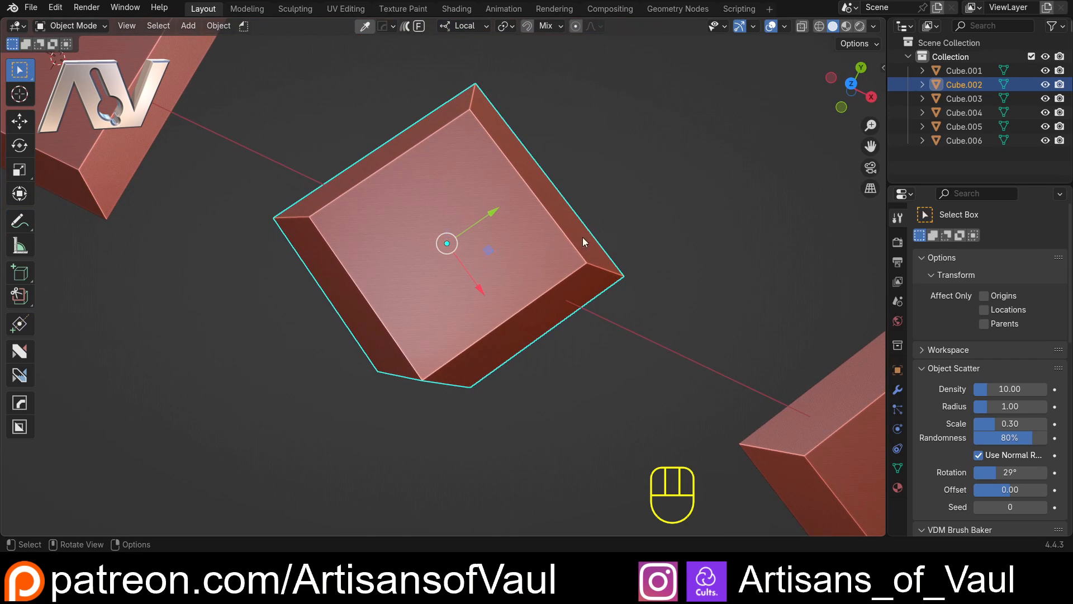
{"action": "key", "text": "n"}
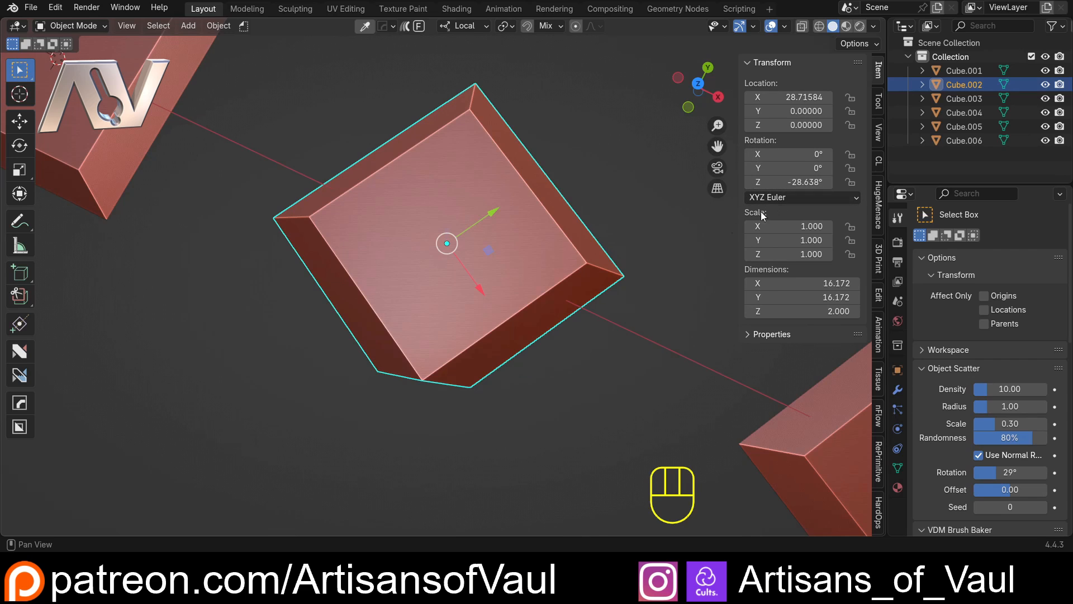
{"action": "middle_click_drag", "start_coordinate": [421, 249], "coordinate": [474, 95]}
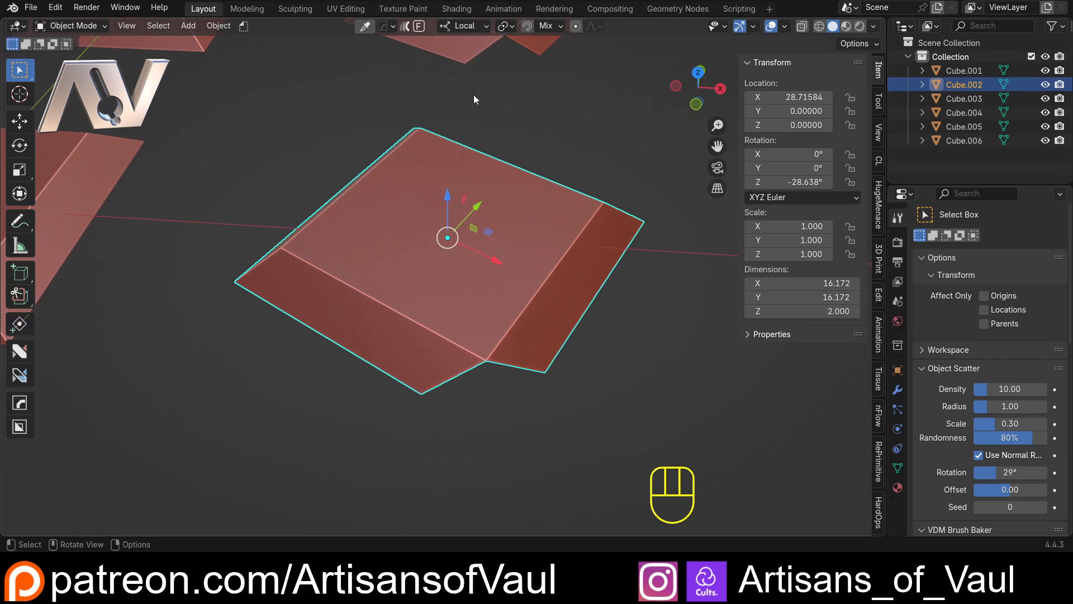
Hide the Move object gizmo and check the transform orientation options.
{"action": "left_click", "coordinate": [753, 26]}
{"action": "left_click", "coordinate": [702, 173]}
{"action": "left_click", "coordinate": [481, 23]}
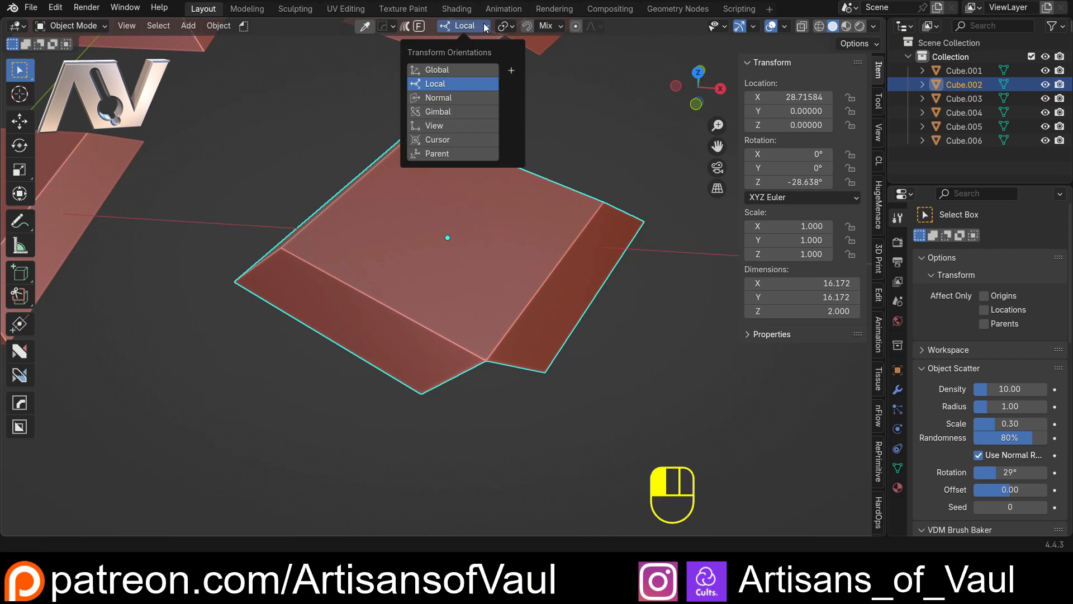
Enter vertex editing on the rotated block and select the lower vertex on the +X side of the open corner.
{"action": "key", "text": "Tab"}
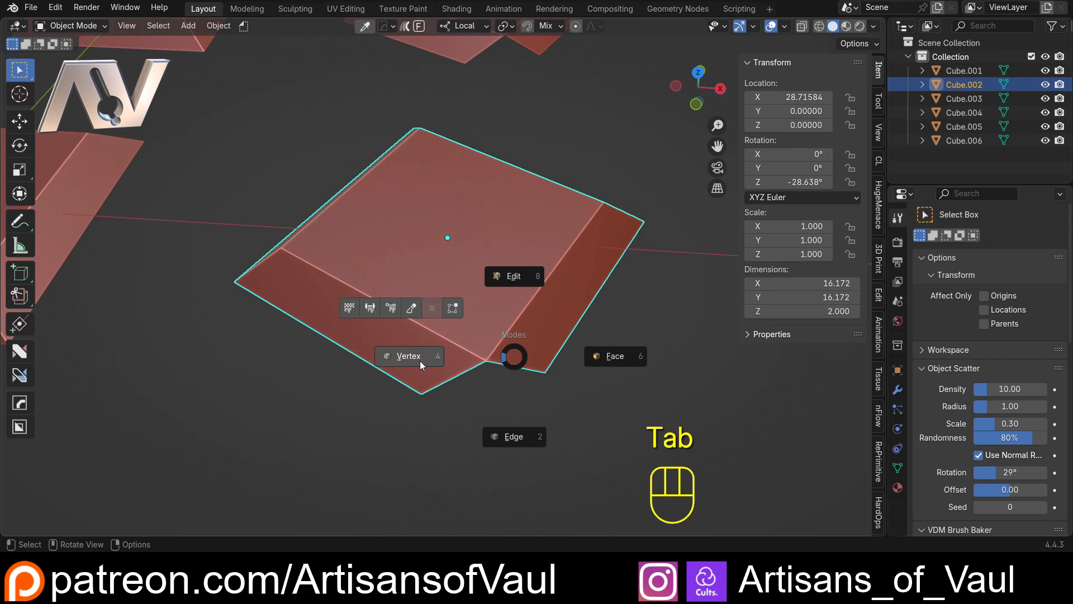
{"action": "left_click", "coordinate": [419, 357]}
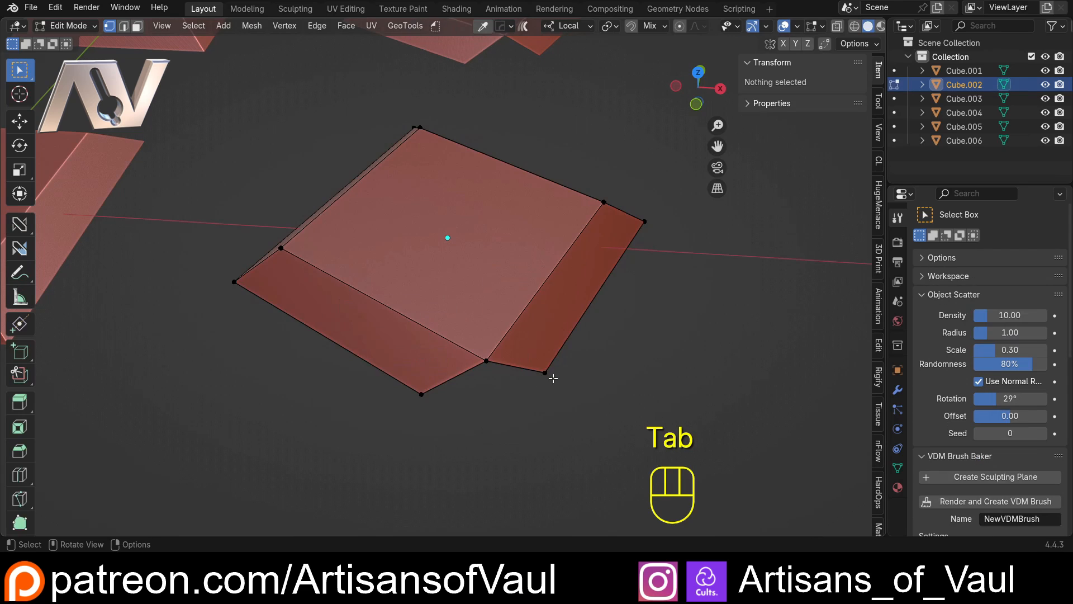
{"action": "left_click", "coordinate": [554, 378]}
{"action": "key", "text": "g"}
{"action": "key", "text": "y"}
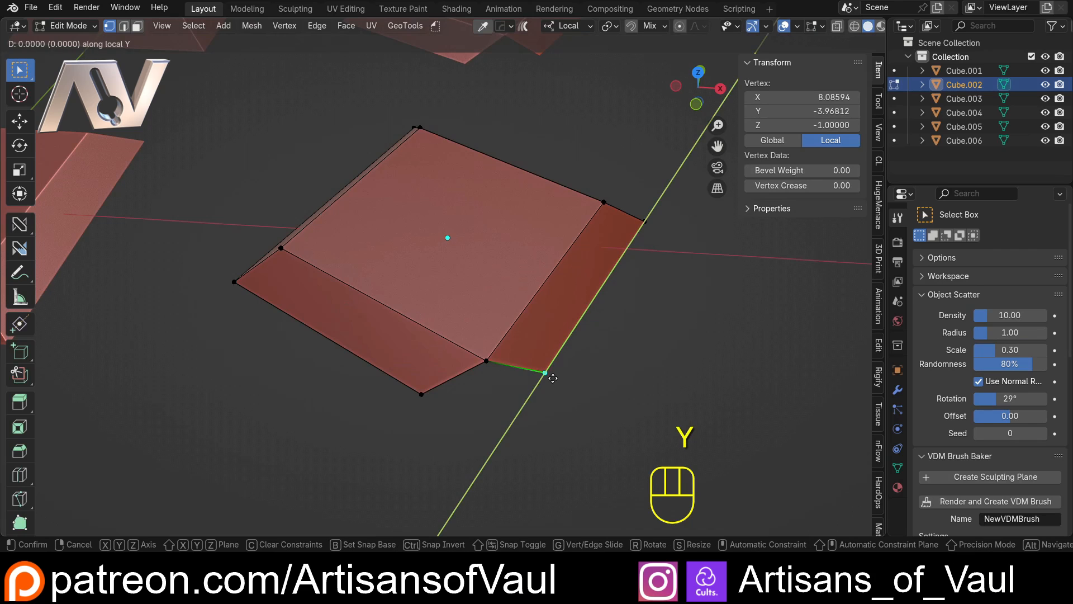
{"action": "key", "text": "Escape"}
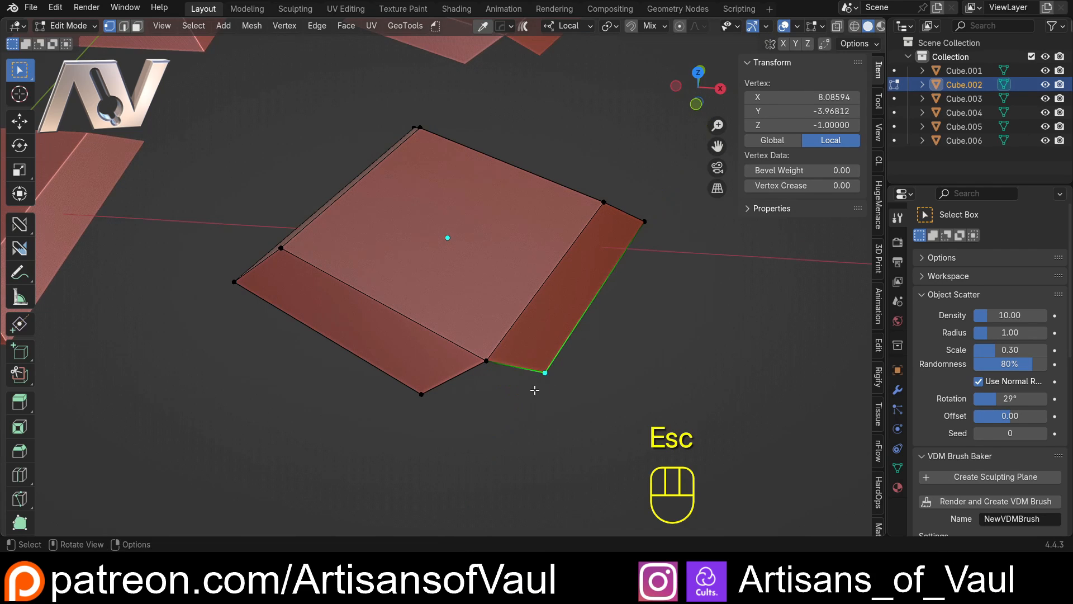
Move the selected vertex about -4.12 units along local Y, snapping it in line with the opposite lower corner vertex.
{"action": "key", "text": "g"}
{"action": "key", "text": "y"}
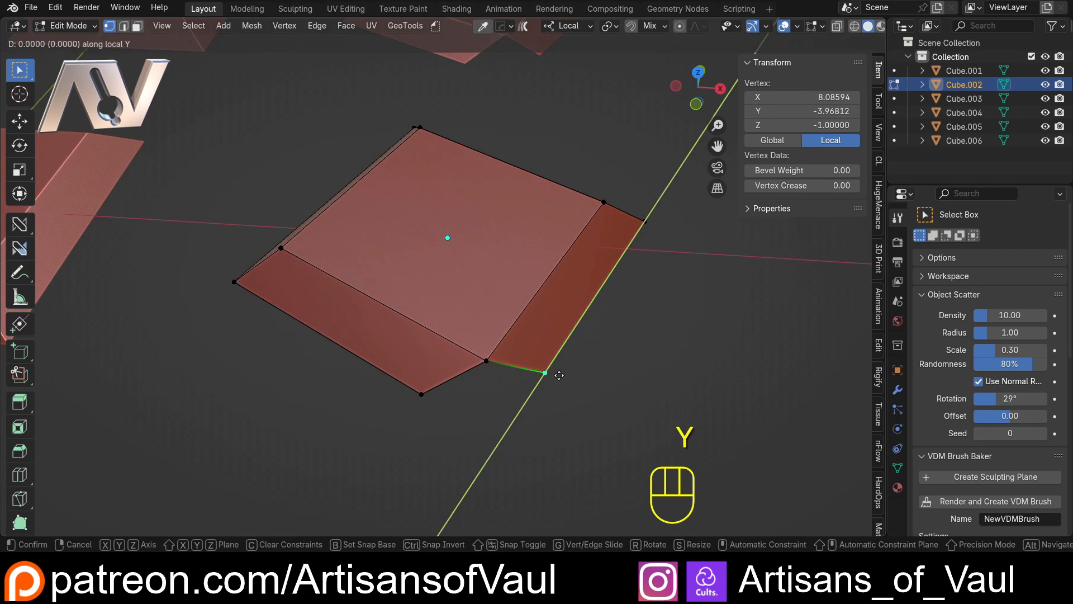
{"action": "key", "text": "ctrl"}
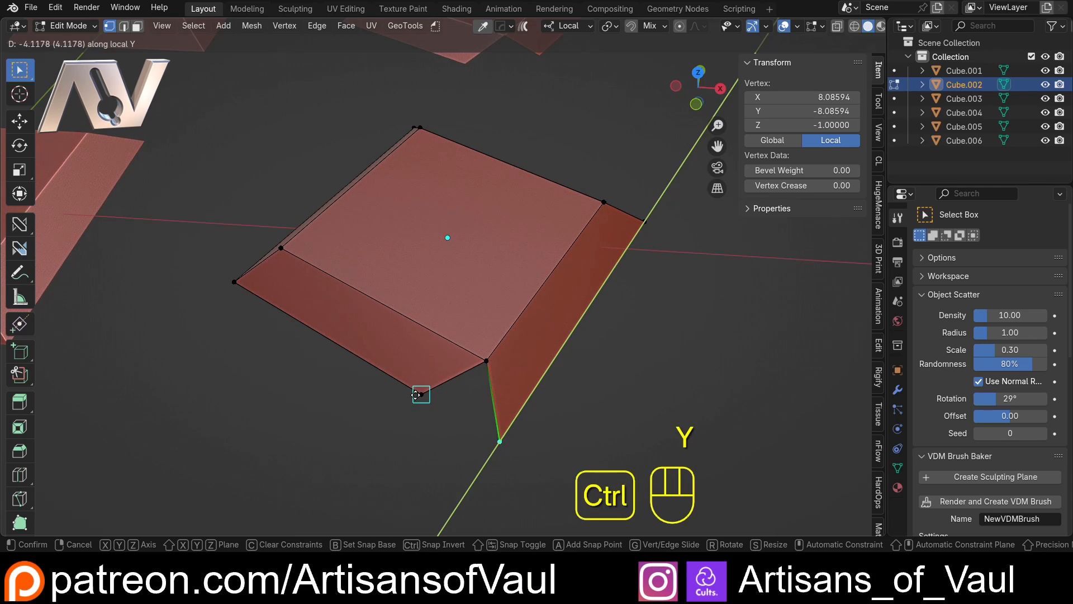
{"action": "left_click", "coordinate": [416, 394]}
Merge the rotated block's opposite lower corner vertex into the extended vertex using At Last.
{"action": "left_click", "coordinate": [422, 395]}
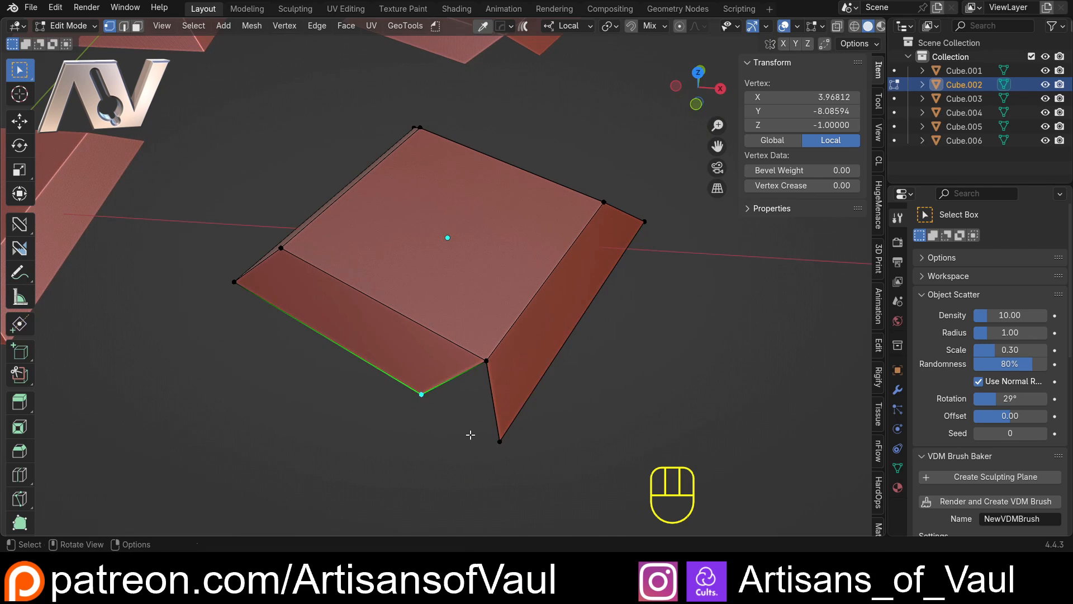
{"action": "left_click", "coordinate": [505, 447], "text": "shift"}
{"action": "key", "text": "m"}
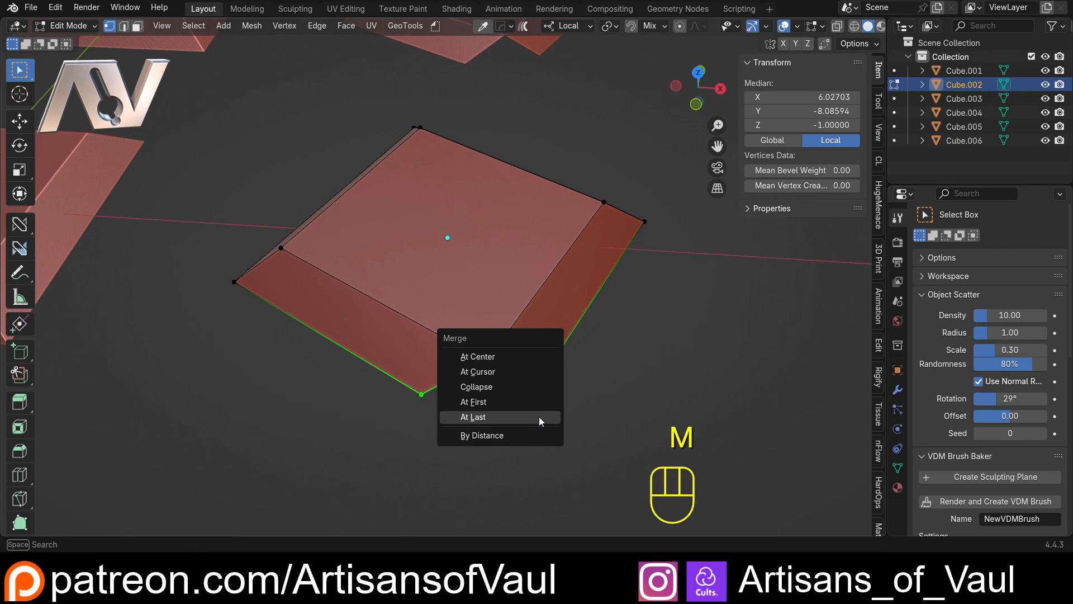
{"action": "left_click", "coordinate": [529, 416]}
Set the transform orientation back to Global.
{"action": "scroll", "coordinate": [450, 260], "scroll_direction": "down", "scroll_amount": 3}
{"action": "middle_click_drag", "start_coordinate": [481, 181], "coordinate": [457, 378]}
{"action": "left_click", "coordinate": [579, 27]}
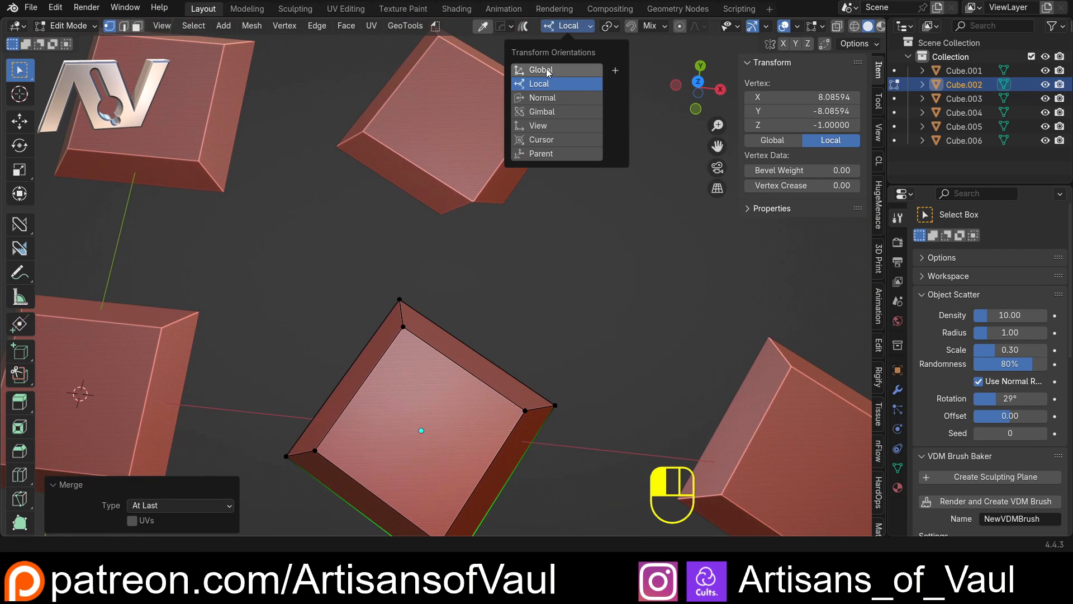
{"action": "left_click", "coordinate": [547, 71]}
Switch vertex editing to the duplicated rotated block farther along the Y axis.
{"action": "middle_click_drag", "start_coordinate": [467, 235], "coordinate": [452, 210], "text": "shift"}
{"action": "key", "text": "alt+q"}
{"action": "scroll", "coordinate": [446, 274], "scroll_direction": "up", "scroll_amount": 4}
{"action": "middle_click_drag", "start_coordinate": [439, 288], "coordinate": [414, 299], "text": "shift"}
{"action": "scroll", "coordinate": [454, 272], "scroll_direction": "up", "scroll_amount": 2}
{"action": "middle_click_drag", "start_coordinate": [440, 254], "coordinate": [419, 275]}
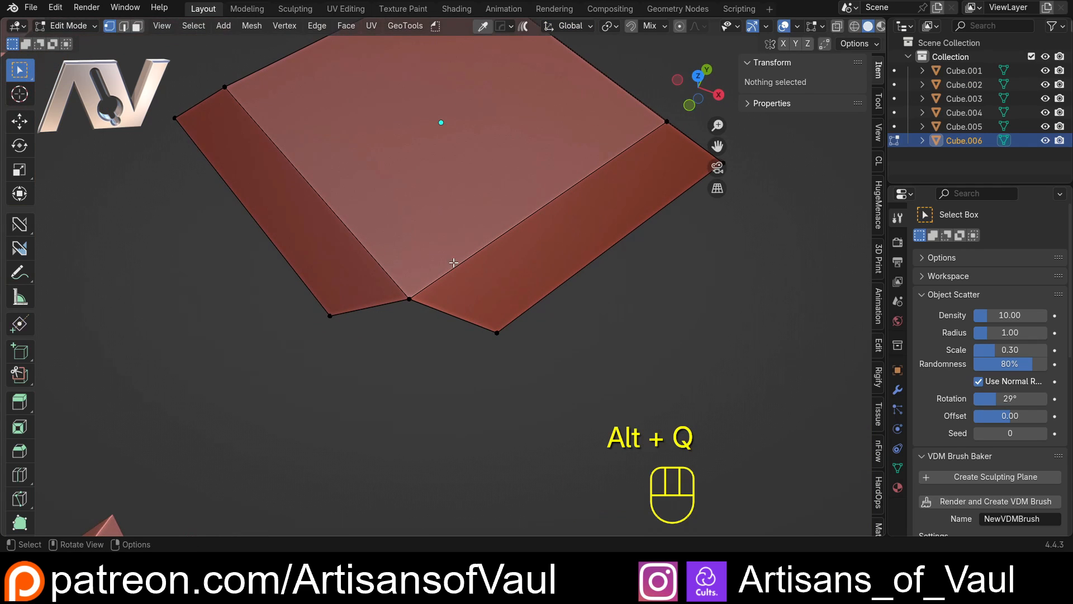
Move the duplicated rotated block's open-corner vertex along its local Y axis, snapping it in line with the opposite lower corner vertex.
{"action": "left_click", "coordinate": [486, 330]}
{"action": "key", "text": "Escape"}
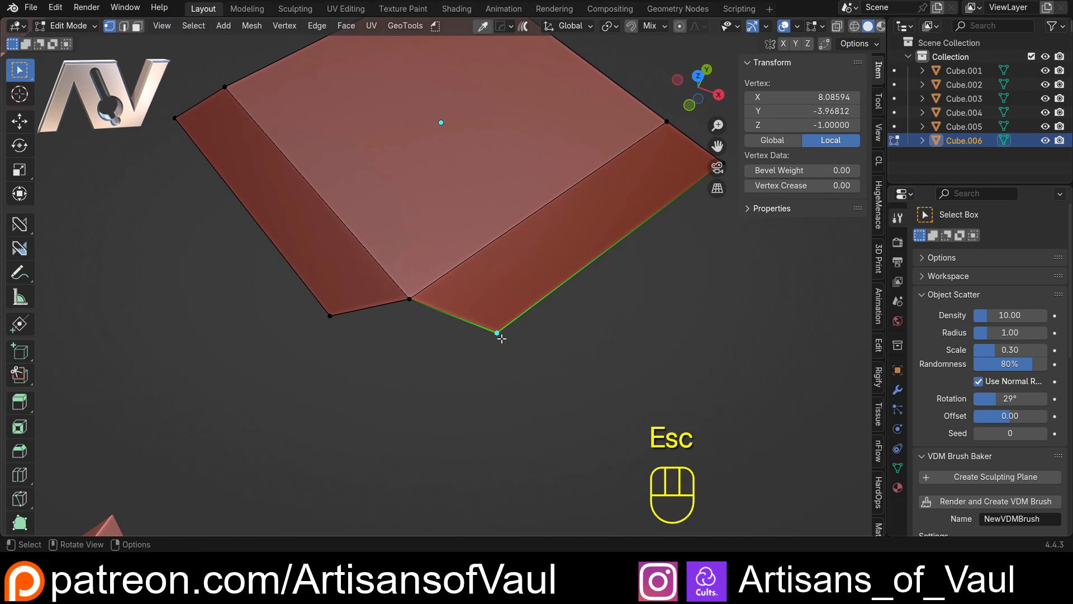
{"action": "key", "text": "g"}
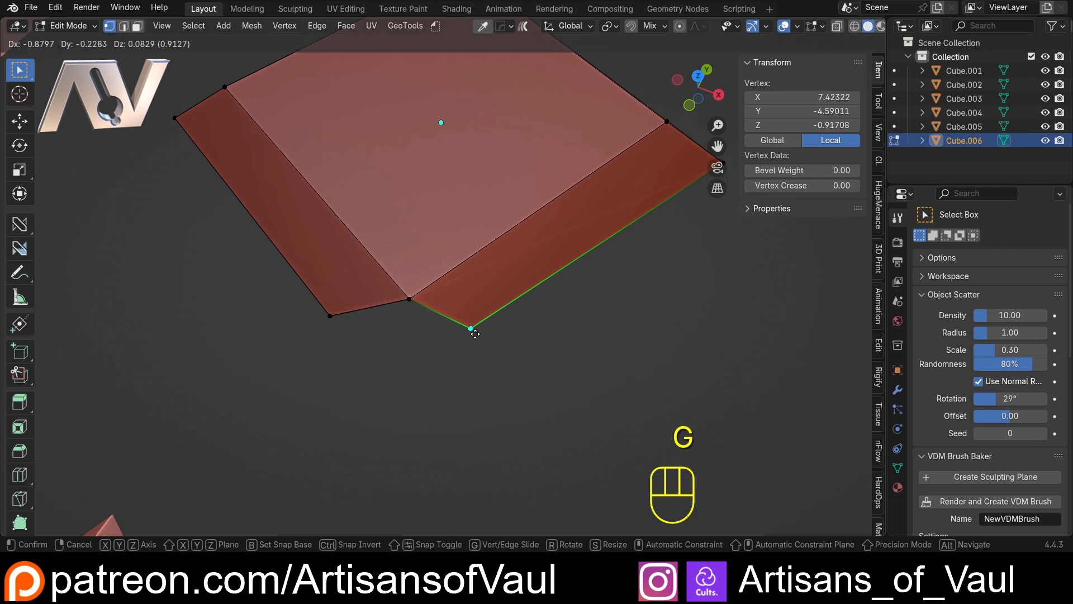
{"action": "key", "text": "y"}
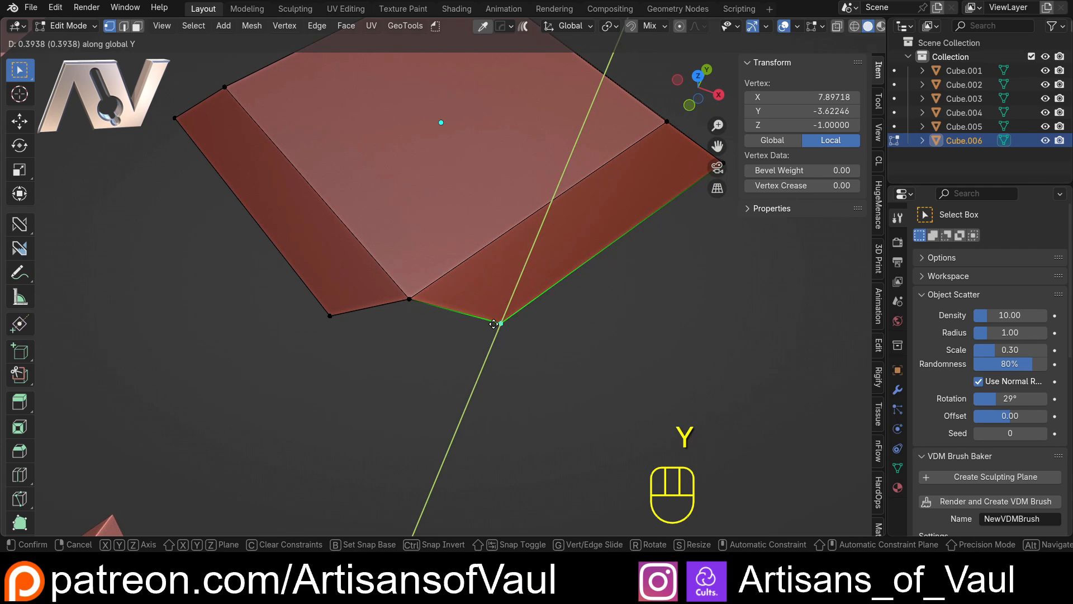
{"action": "key", "text": "y"}
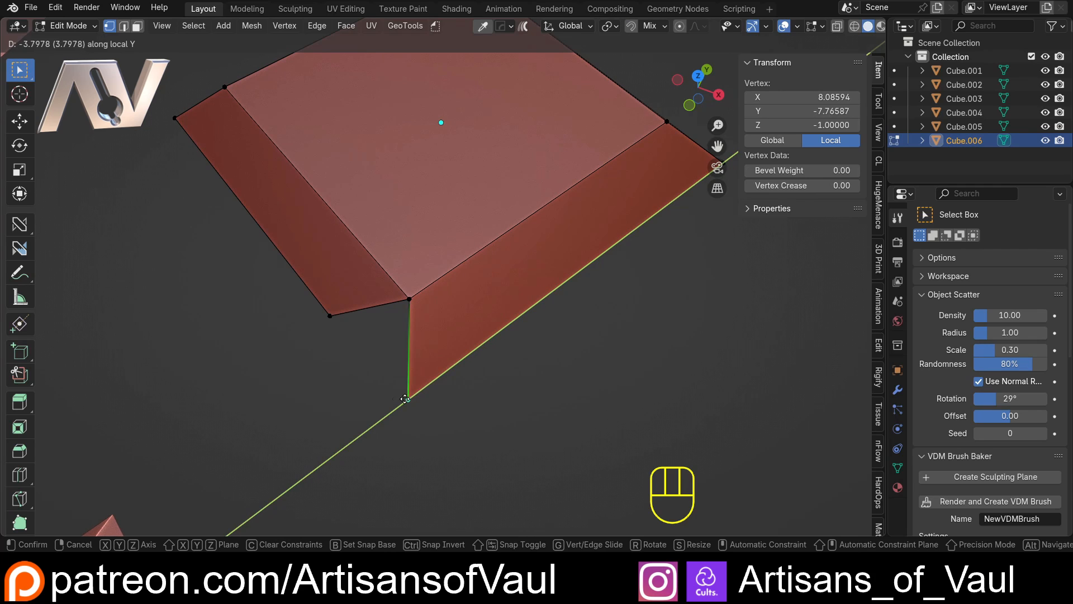
{"action": "key", "text": "ctrl"}
{"action": "left_click", "coordinate": [328, 315]}
Merge the duplicated rotated block's opposite lower corner vertex into the extended vertex using At Last.
{"action": "left_click", "coordinate": [334, 326]}
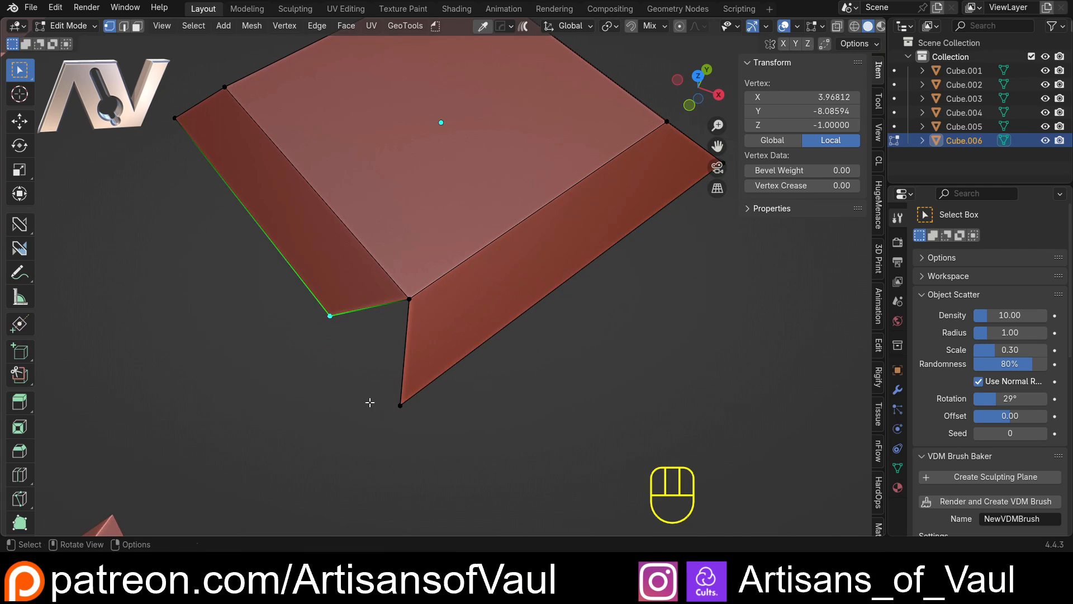
{"action": "left_click", "coordinate": [400, 405], "text": "shift"}
{"action": "key", "text": "m"}
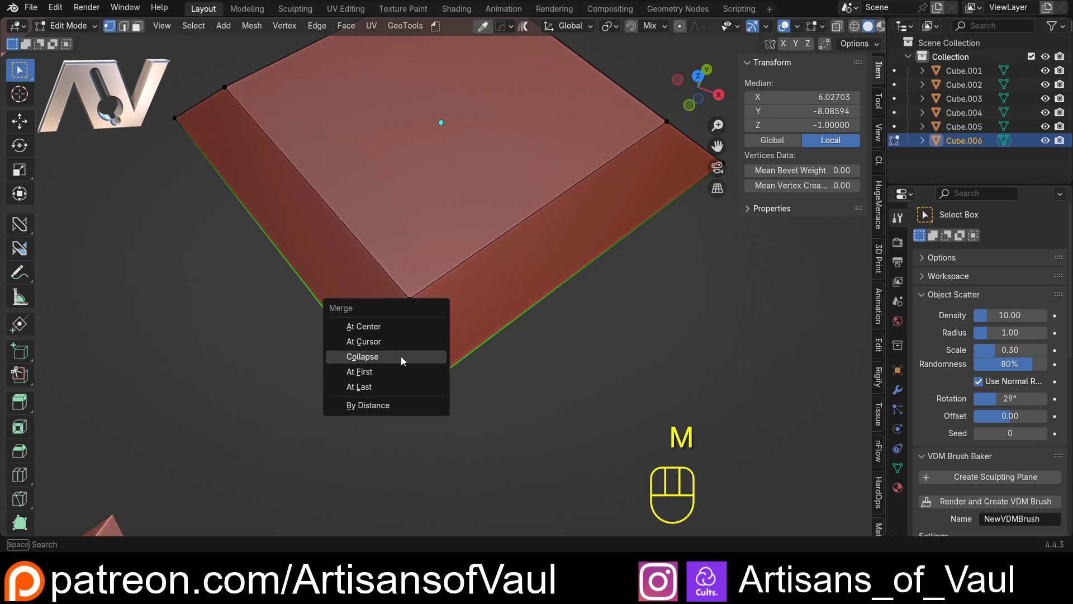
{"action": "left_click", "coordinate": [386, 384]}
{"action": "scroll", "coordinate": [409, 347], "scroll_direction": "down", "scroll_amount": 10}
{"action": "mouse_move", "coordinate": [413, 262]}
{"action": "middle_mouse_down"}
{"action": "mouse_move", "coordinate": [434, 254]}
{"action": "mouse_move", "coordinate": [414, 234]}
{"action": "mouse_move", "coordinate": [424, 267]}
{"action": "middle_mouse_up"}
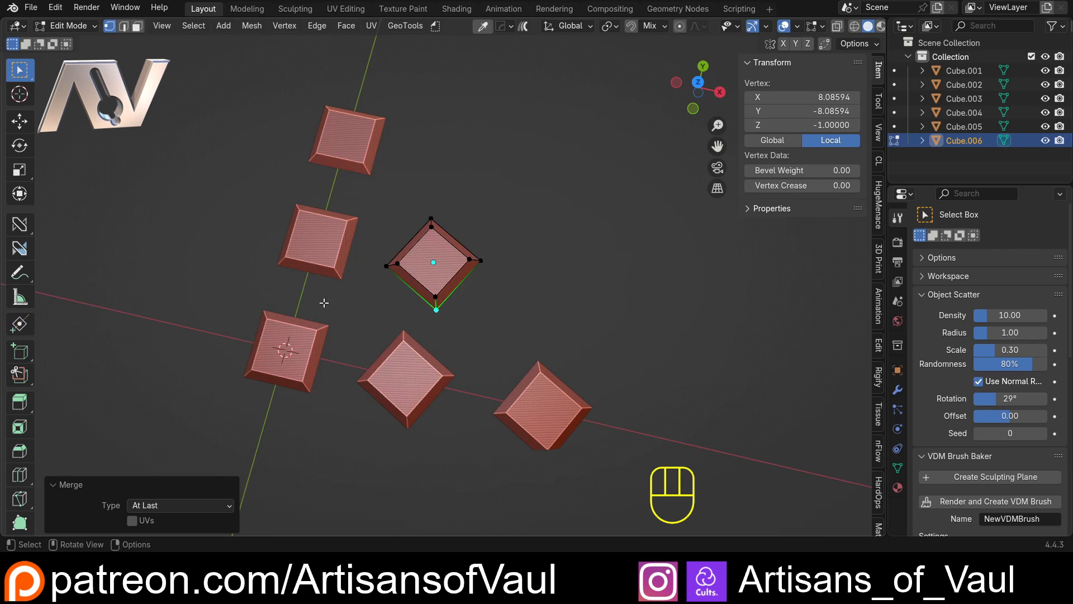
{"action": "scroll", "coordinate": [445, 341], "scroll_direction": "up", "scroll_amount": 2}
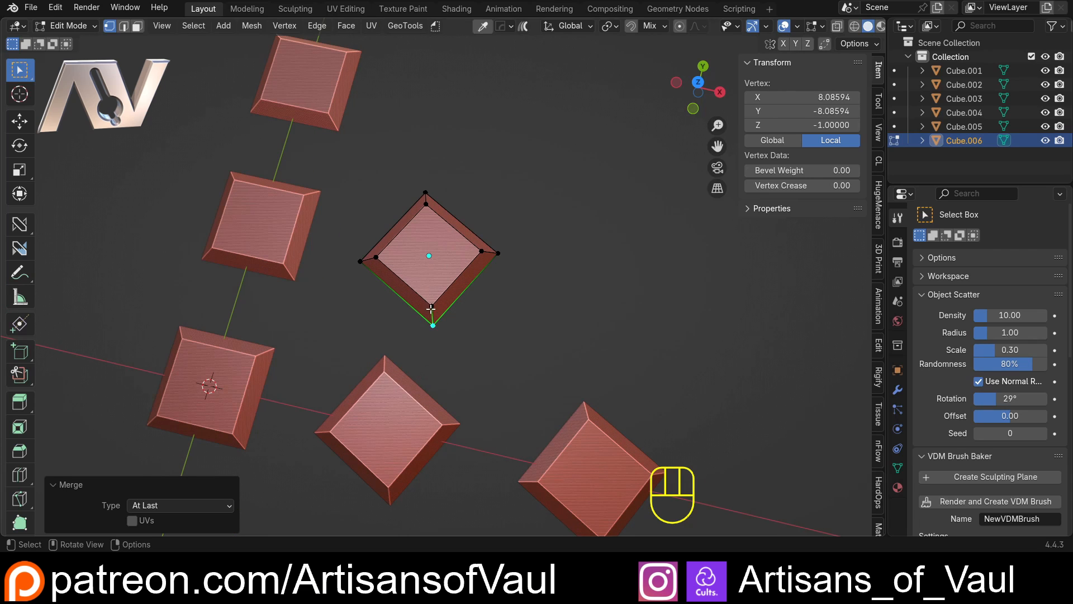
Leave vertex editing and compare the object rotation of the farthest block along the X axis with that of the neighbouring rotated block.
{"action": "key", "text": "Tab"}
{"action": "middle_click_drag", "start_coordinate": [491, 314], "coordinate": [391, 251], "text": "shift"}
{"action": "middle_click_drag", "start_coordinate": [515, 275], "coordinate": [414, 276], "text": "shift"}
{"action": "middle_click_drag", "start_coordinate": [401, 341], "coordinate": [384, 271], "text": "shift"}
{"action": "left_click", "coordinate": [378, 255]}
{"action": "scroll", "coordinate": [348, 264], "scroll_direction": "up", "scroll_amount": 1}
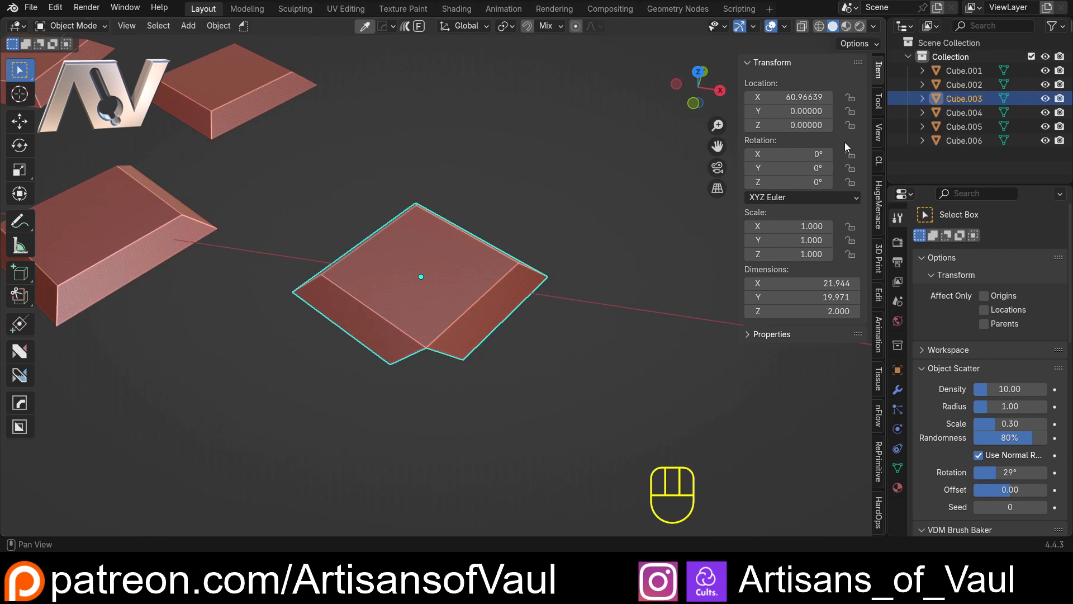
{"action": "left_click", "coordinate": [92, 242]}
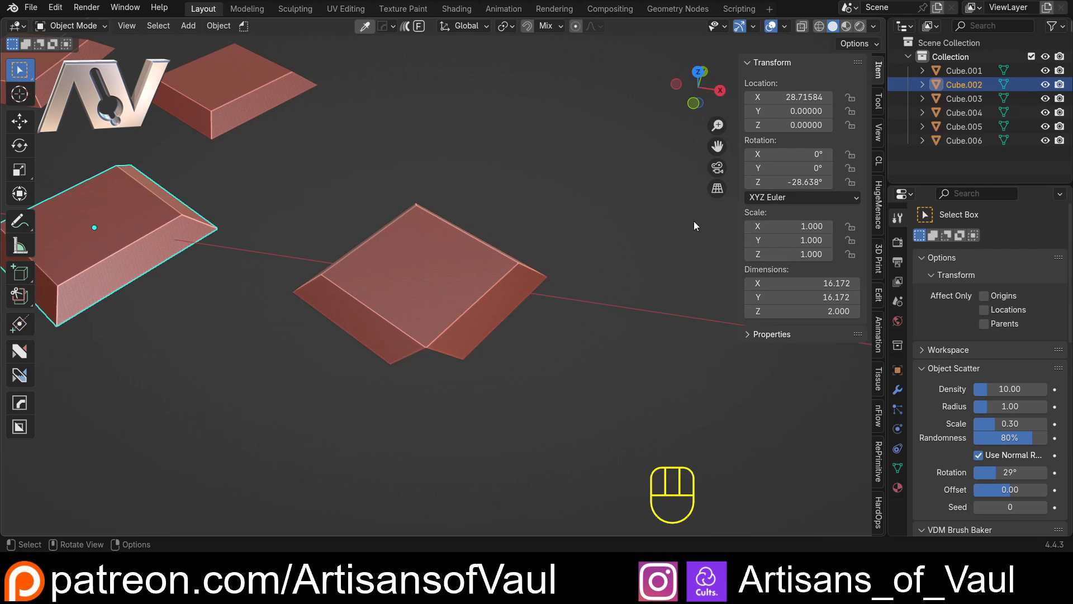
Try to move the farthest block's open-corner vertex along the Y axis, switching between the global and local constraints.
{"action": "left_click", "coordinate": [395, 335]}
{"action": "scroll", "coordinate": [399, 346], "scroll_direction": "up", "scroll_amount": 3}
{"action": "key", "text": "Tab"}
{"action": "left_click", "coordinate": [476, 377], "text": "shift"}
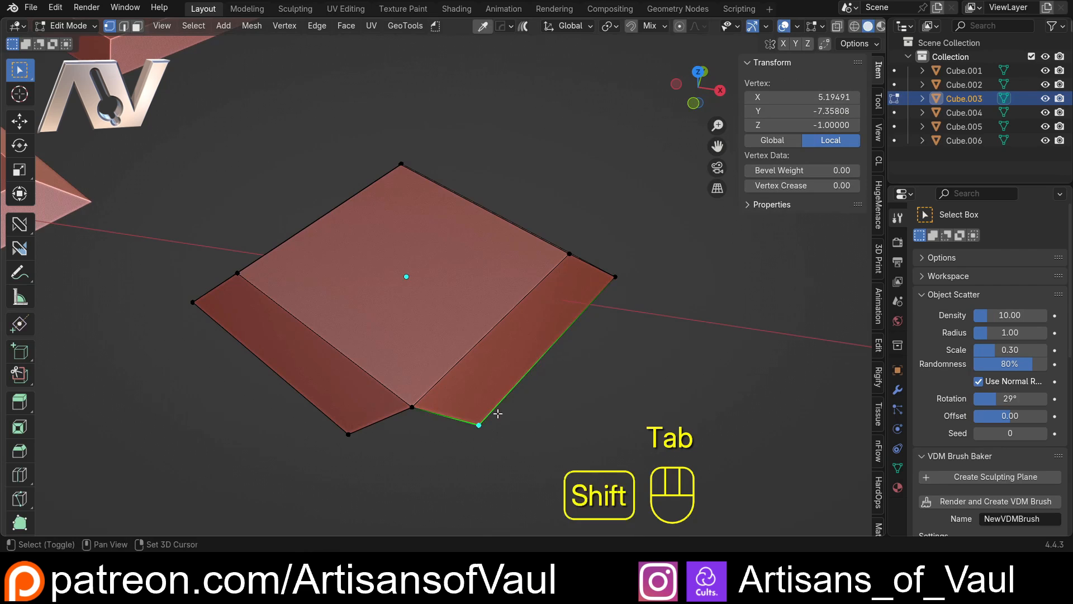
{"action": "key", "text": "g"}
{"action": "key", "text": "y"}
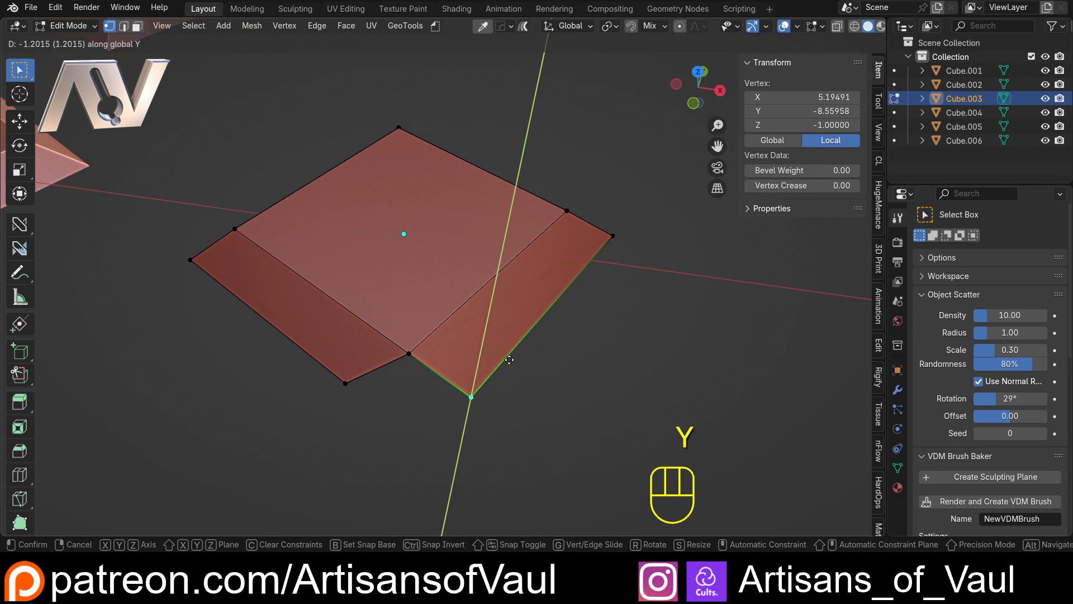
{"action": "key", "text": "y"}
{"action": "key", "text": "y"}
{"action": "key", "text": "y"}
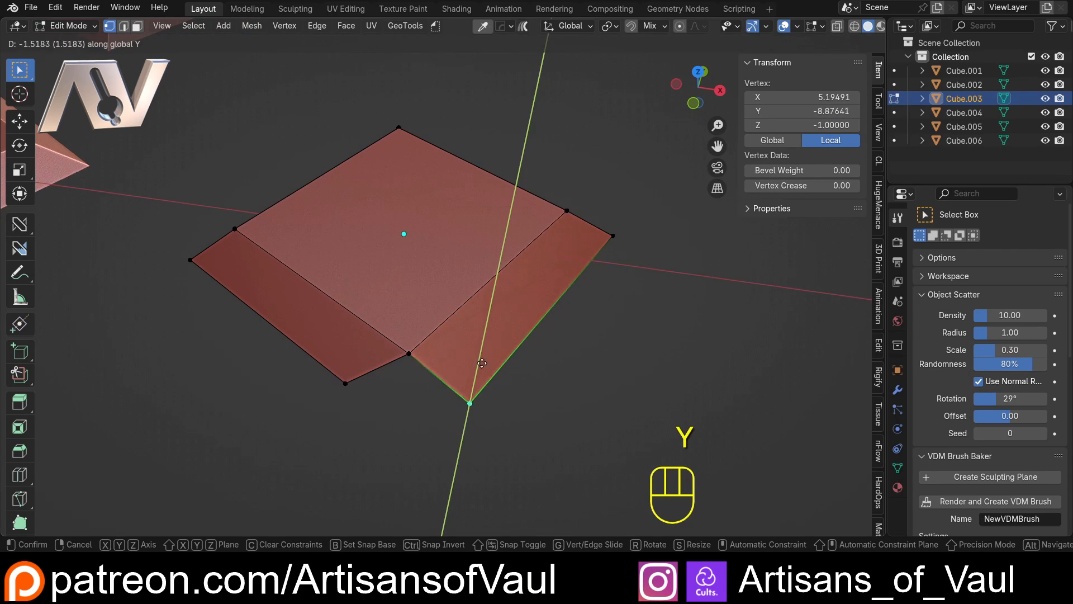
{"action": "key", "text": "Escape"}
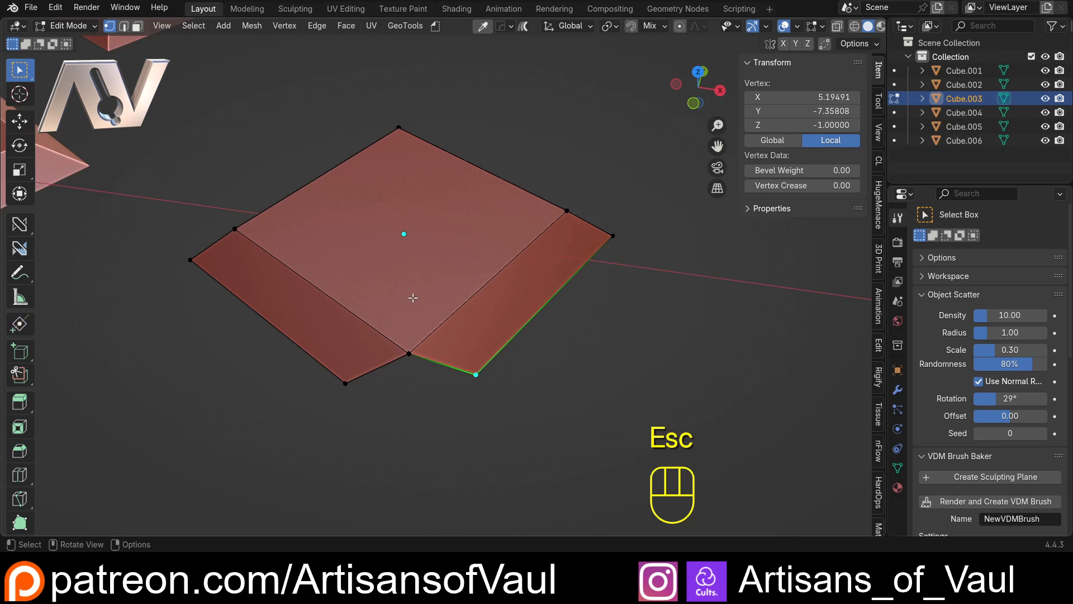
Return to object editing and duplicate the farthest block on the X axis about 26.56 units along global Y.
{"action": "key", "text": "Tab"}
{"action": "left_click", "coordinate": [404, 186]}
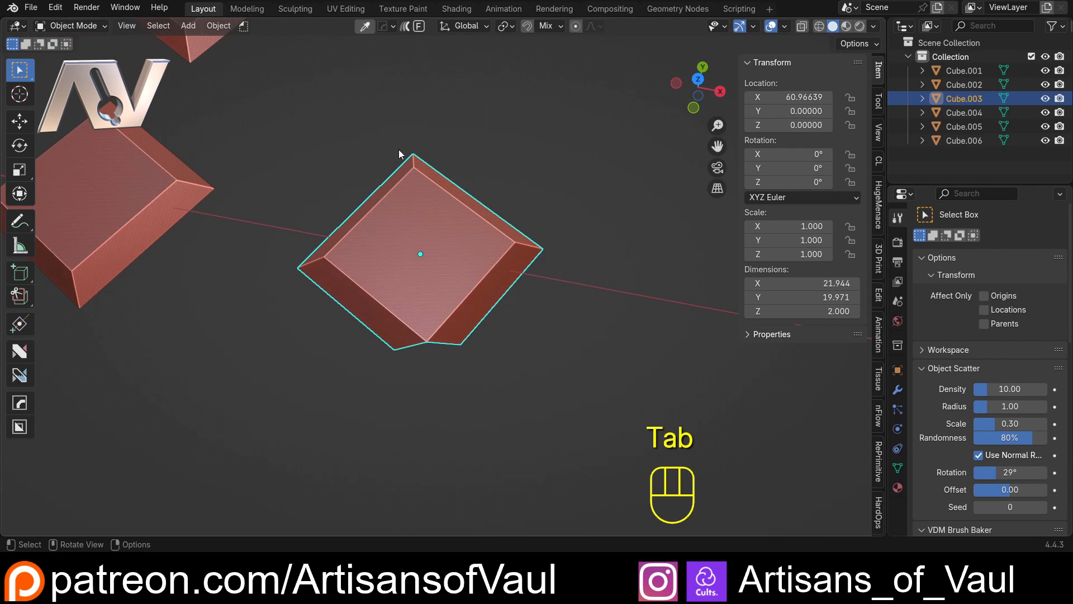
{"action": "left_click", "coordinate": [129, 208]}
{"action": "left_click", "coordinate": [426, 277]}
{"action": "scroll", "coordinate": [438, 222], "scroll_direction": "down", "scroll_amount": 3}
{"action": "middle_click_drag", "start_coordinate": [438, 223], "coordinate": [461, 316], "text": "shift"}
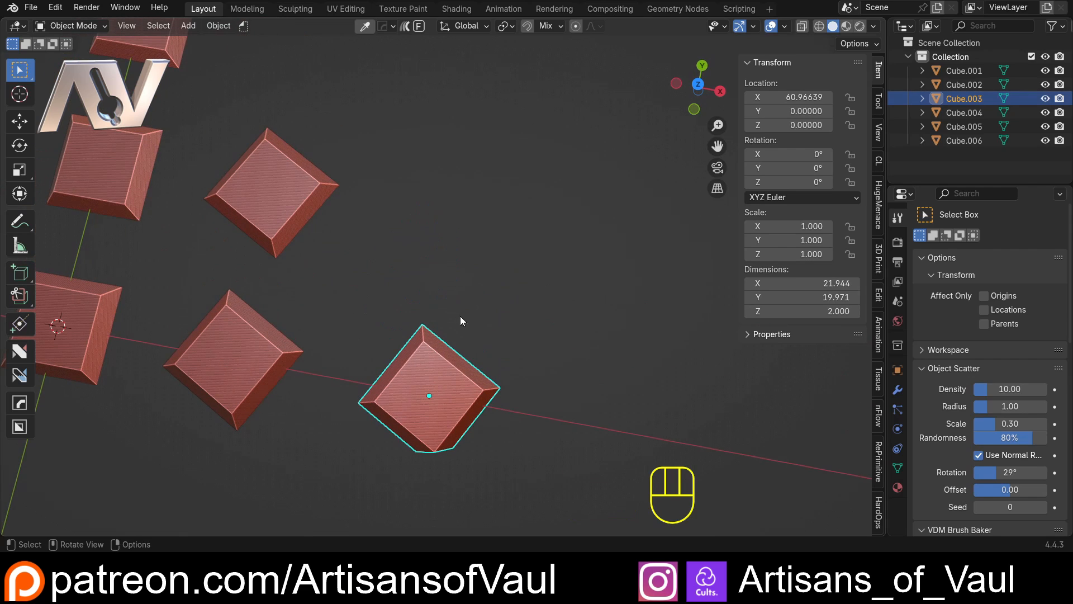
{"action": "key", "text": "shift+d"}
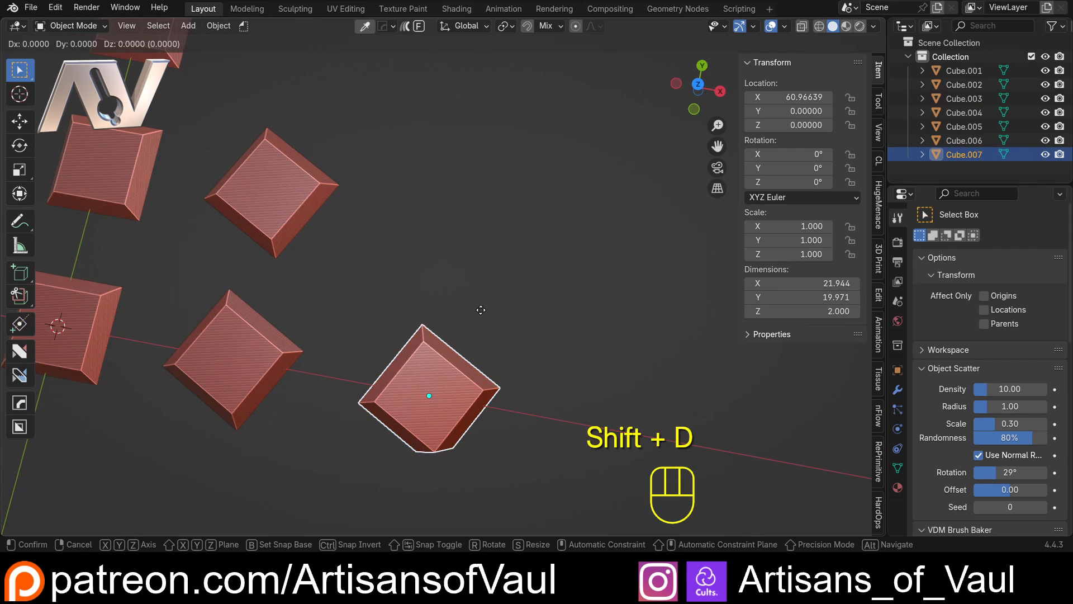
{"action": "key", "text": "y"}
{"action": "left_click", "coordinate": [518, 152]}
{"action": "scroll", "coordinate": [522, 185], "scroll_direction": "down", "scroll_amount": 3}
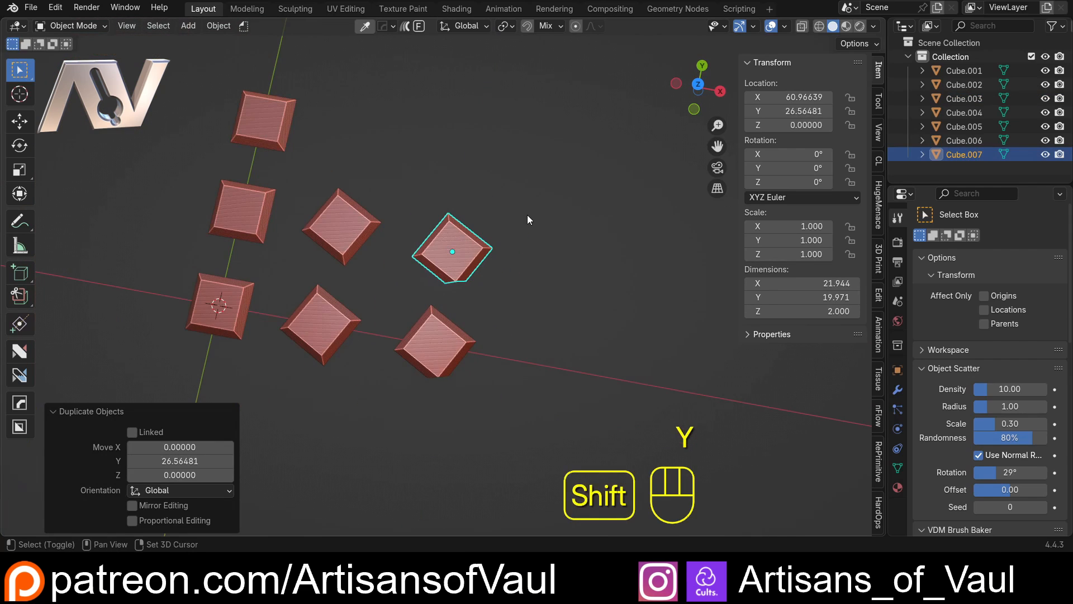
Repeat the block duplication three more times with the same spacing along Y.
{"action": "key", "text": "shift+r"}
{"action": "key", "text": "shift+r"}
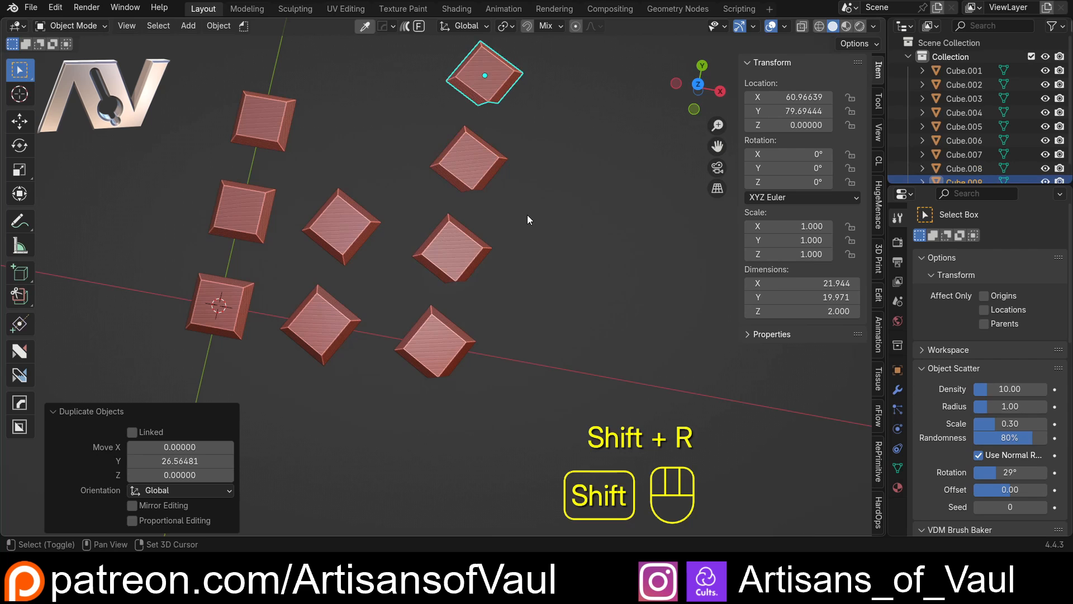
{"action": "key", "text": "shift+r"}
{"action": "scroll", "coordinate": [515, 224], "scroll_direction": "down", "scroll_amount": 3}
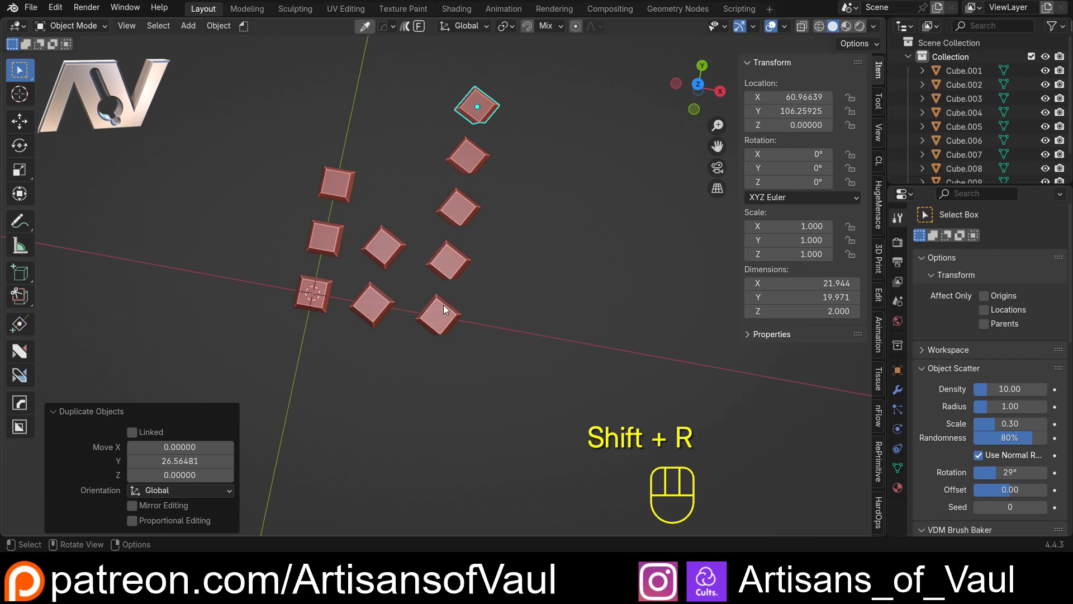
Open the original open-corner block on the X axis for edge editing and select its lower outer edge ending at the open corner.
{"action": "scroll", "coordinate": [518, 312], "scroll_direction": "up", "scroll_amount": 7}
{"action": "middle_click_drag", "start_coordinate": [508, 380], "coordinate": [535, 357]}
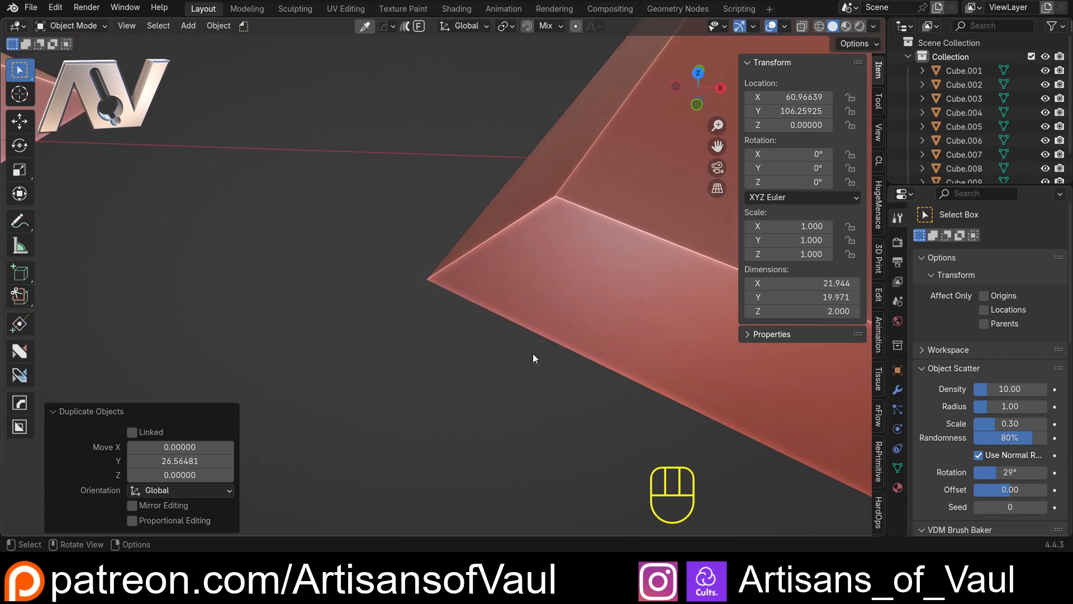
{"action": "scroll", "coordinate": [559, 349], "scroll_direction": "down", "scroll_amount": 7}
{"action": "left_click", "coordinate": [524, 290]}
{"action": "scroll", "coordinate": [523, 286], "scroll_direction": "up", "scroll_amount": 4}
{"action": "middle_click_drag", "start_coordinate": [536, 298], "coordinate": [389, 323], "text": "shift"}
{"action": "scroll", "coordinate": [389, 323], "scroll_direction": "up", "scroll_amount": 3}
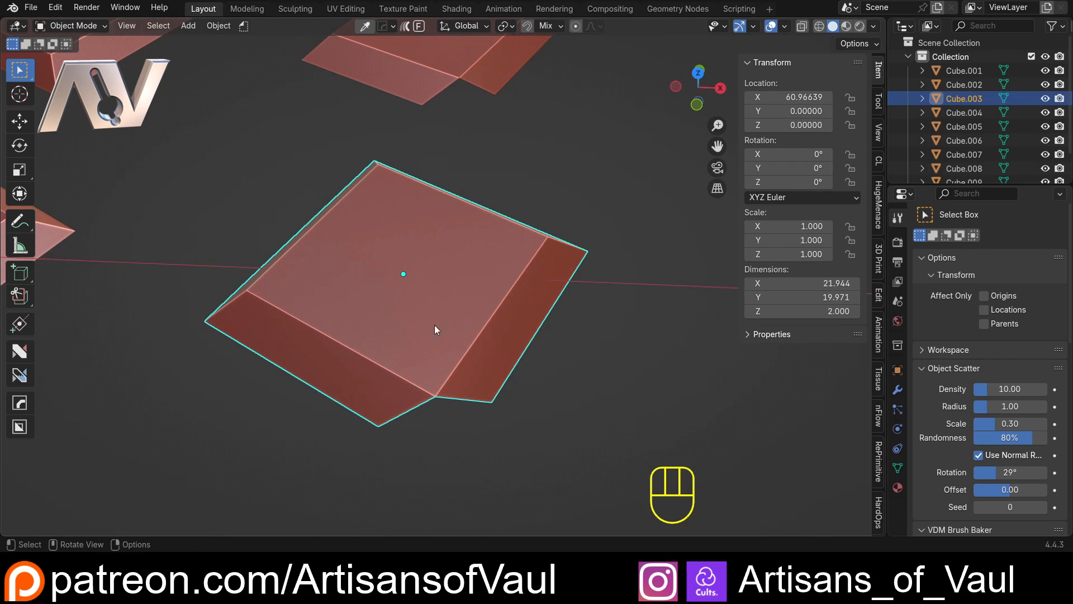
{"action": "key", "text": "Tab"}
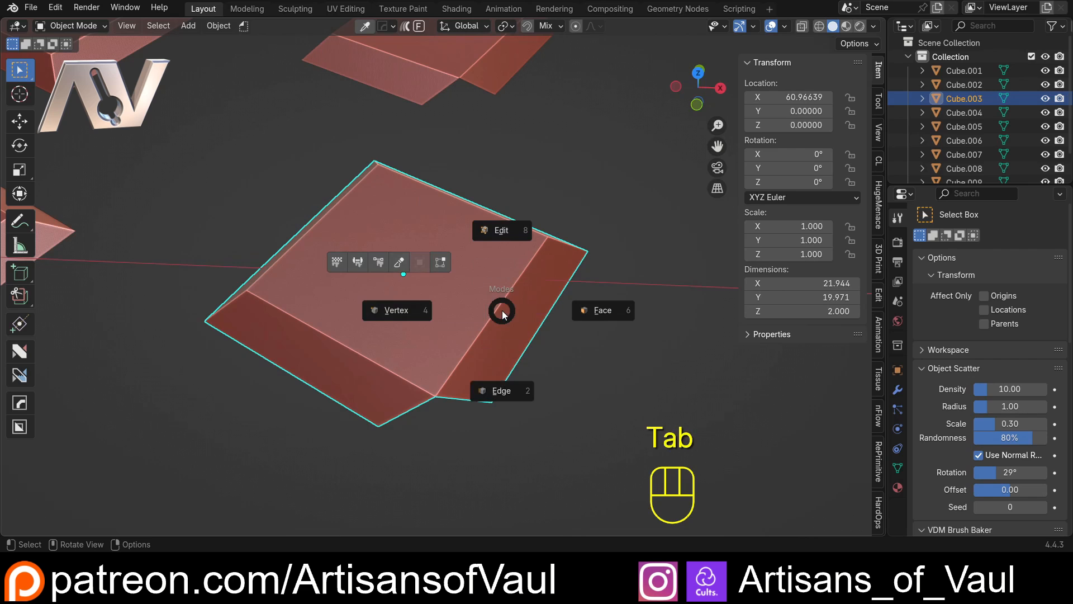
{"action": "left_click", "coordinate": [511, 395]}
{"action": "left_click", "coordinate": [517, 345]}
{"action": "middle_click_drag", "start_coordinate": [511, 324], "coordinate": [464, 295], "text": "shift"}
{"action": "middle_click_drag", "start_coordinate": [465, 295], "coordinate": [335, 263]}
{"action": "scroll", "coordinate": [417, 261], "scroll_direction": "up", "scroll_amount": 2}
{"action": "middle_click_drag", "start_coordinate": [311, 298], "coordinate": [421, 305]}
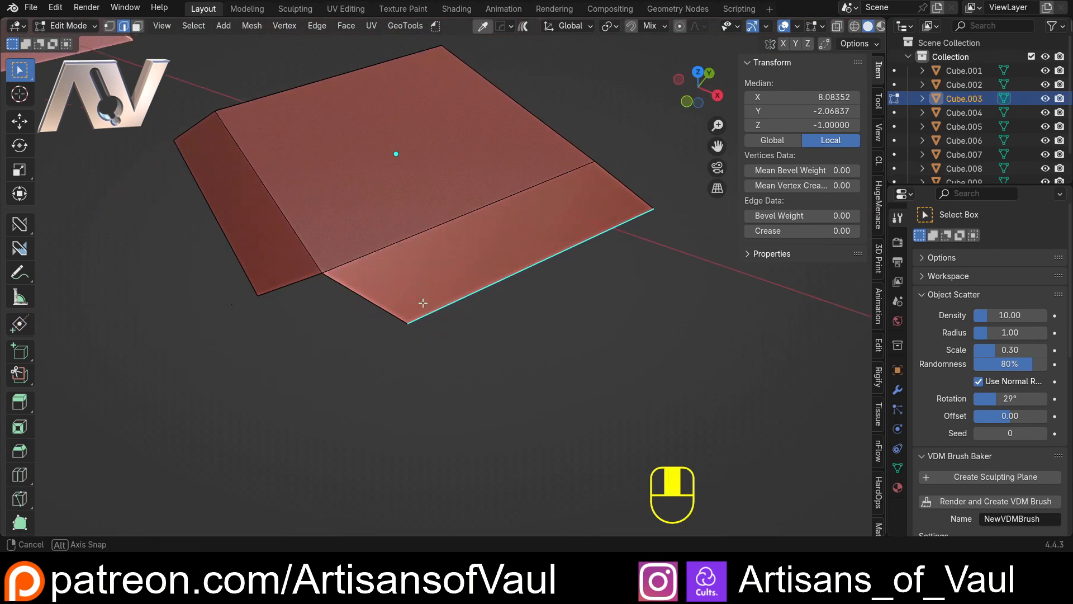
Create a custom transform orientation from the selected lower outer edge and use it as the active orientation.
{"action": "left_click", "coordinate": [588, 26]}
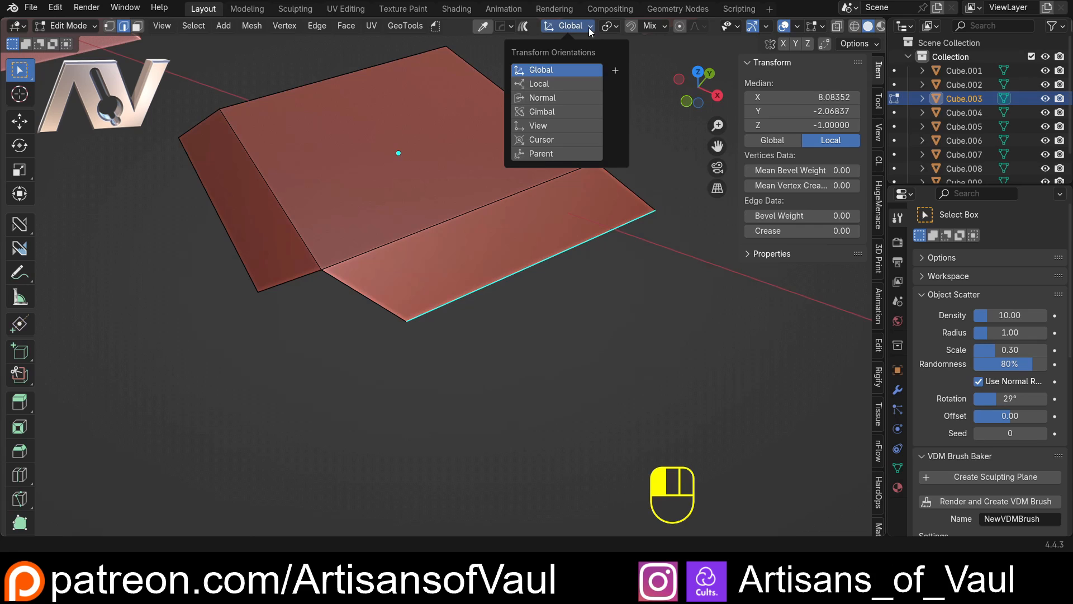
{"action": "left_click", "coordinate": [615, 71]}
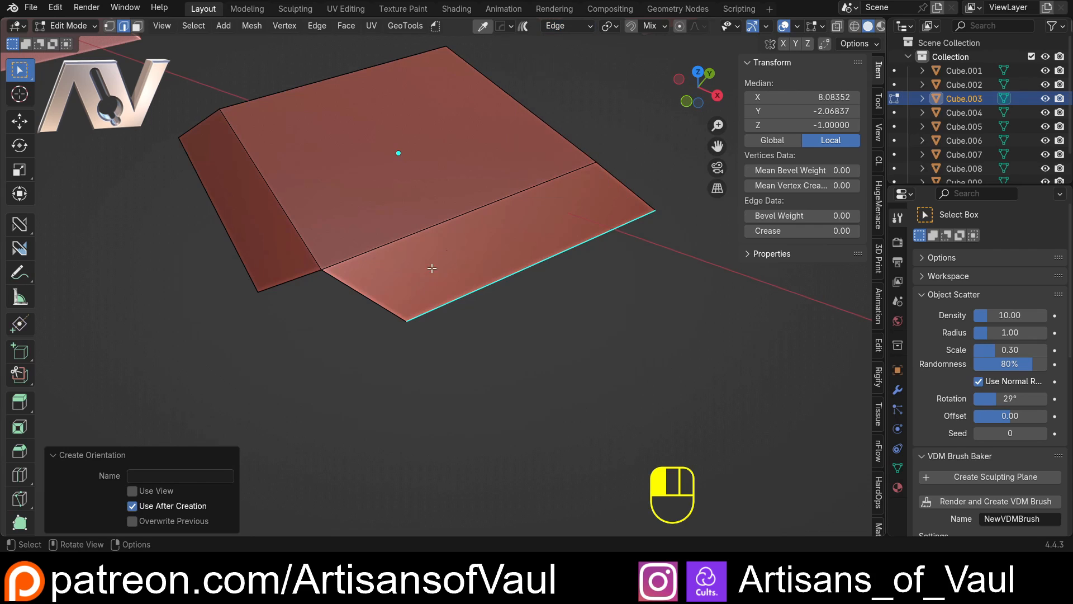
{"action": "left_click", "coordinate": [569, 27]}
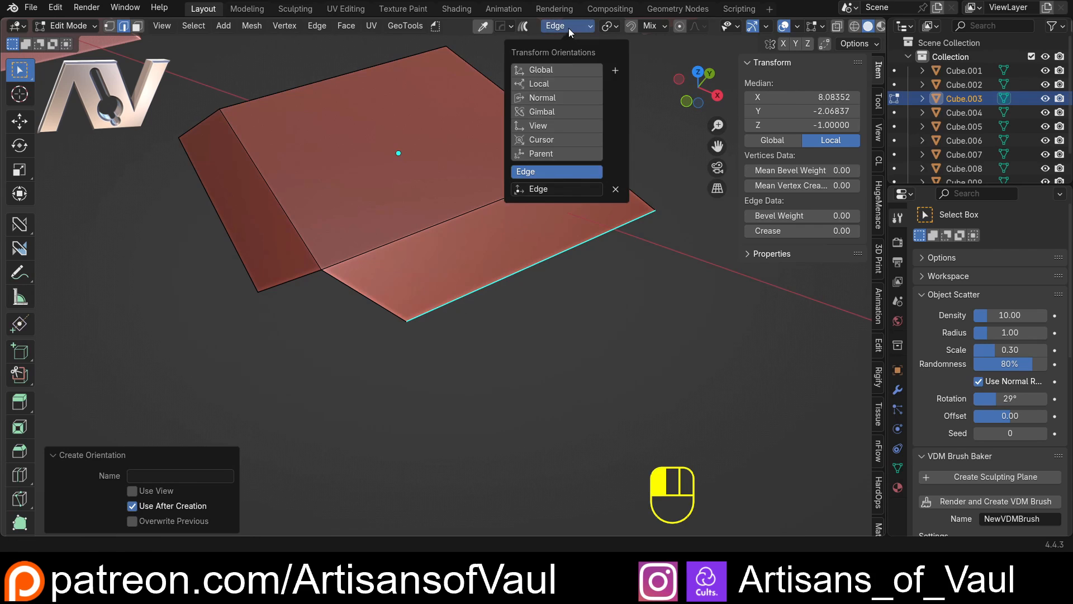
{"action": "middle_click_drag", "start_coordinate": [460, 275], "coordinate": [530, 243]}
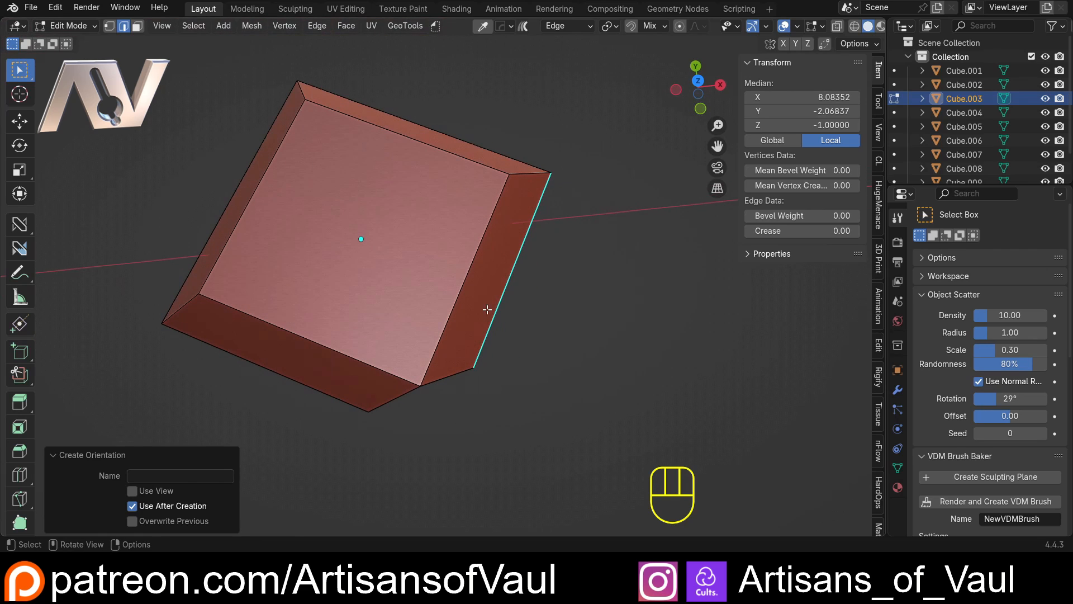
{"action": "middle_click_drag", "start_coordinate": [443, 440], "coordinate": [416, 310]}
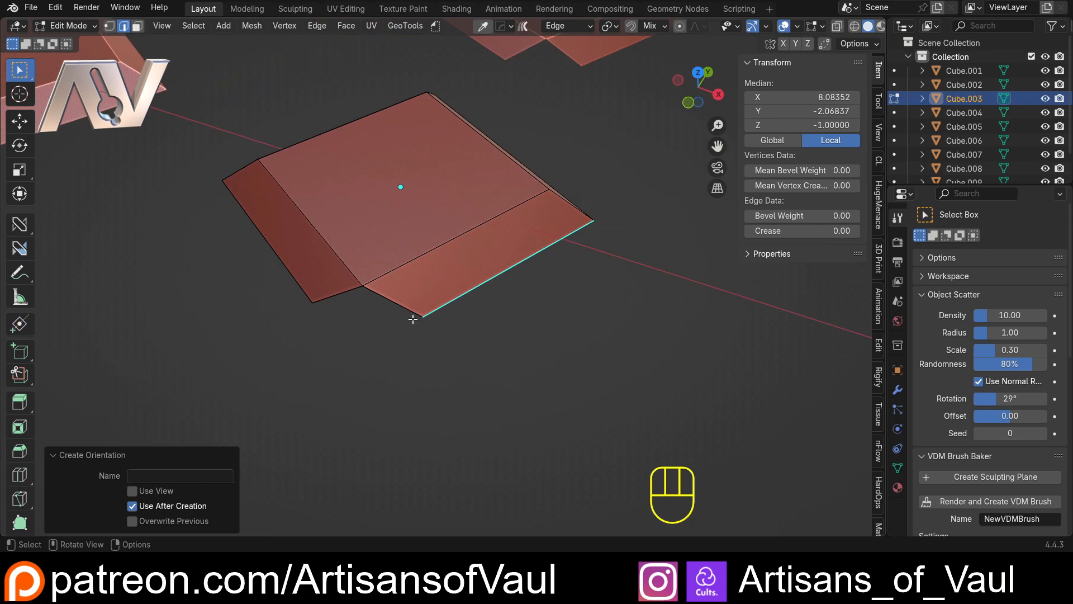
Switch to vertex editing, select the edge's open-corner vertex and try to move it along Edge Y.
{"action": "key", "text": "Tab"}
{"action": "left_click", "coordinate": [421, 316]}
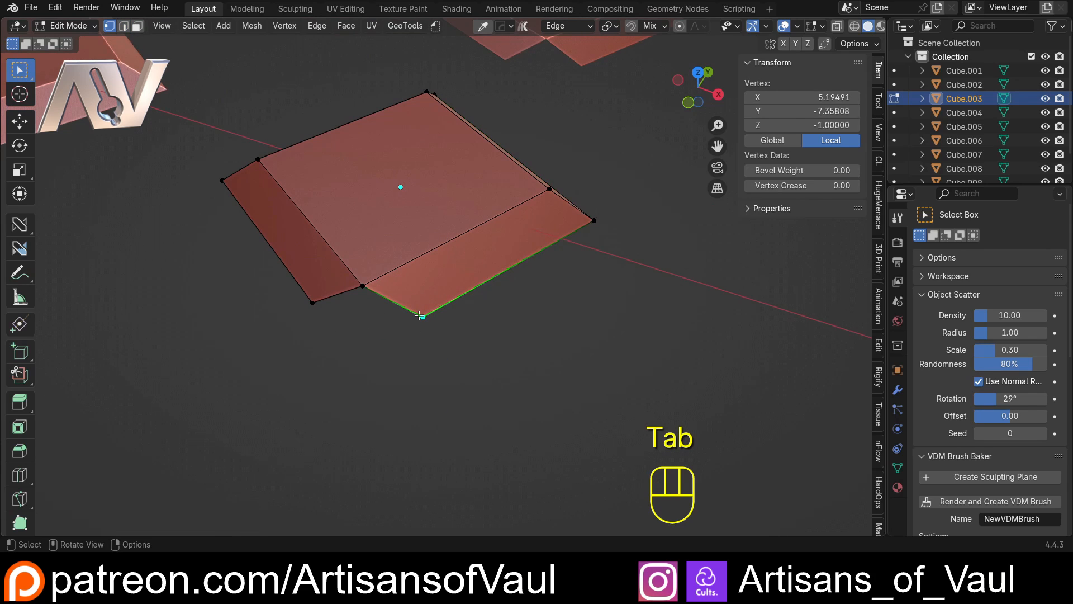
{"action": "key", "text": "g"}
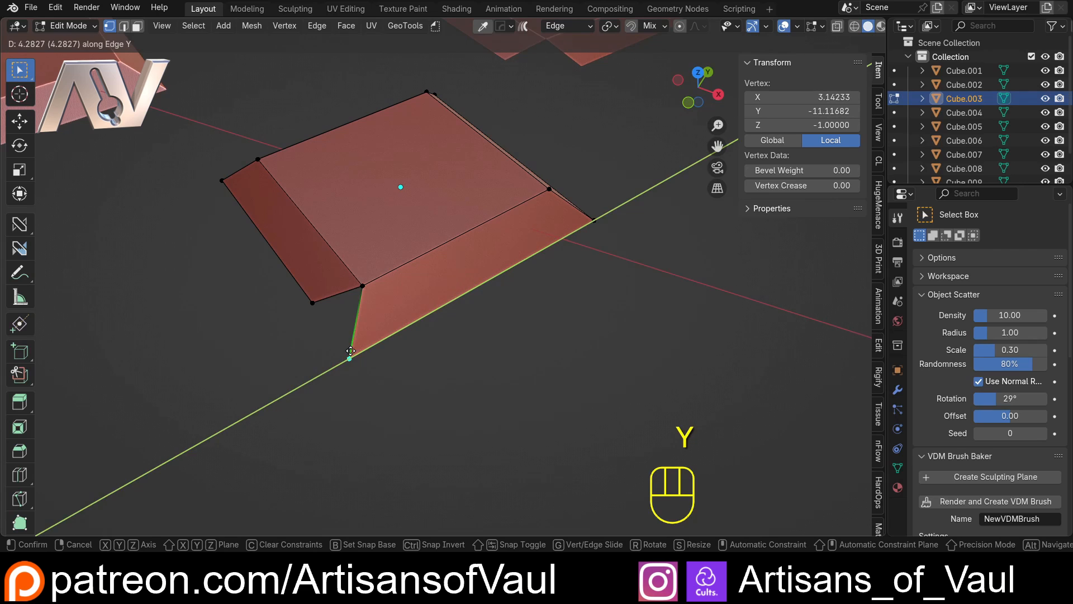
{"action": "key", "text": "Escape"}
Move the selected vertex about 4.12 units along Edge Y, snapping it in line with the opposite lower corner vertex.
{"action": "scroll", "coordinate": [239, 102], "scroll_direction": "down", "scroll_amount": 4}
{"action": "scroll", "coordinate": [511, 180], "scroll_direction": "up", "scroll_amount": 5}
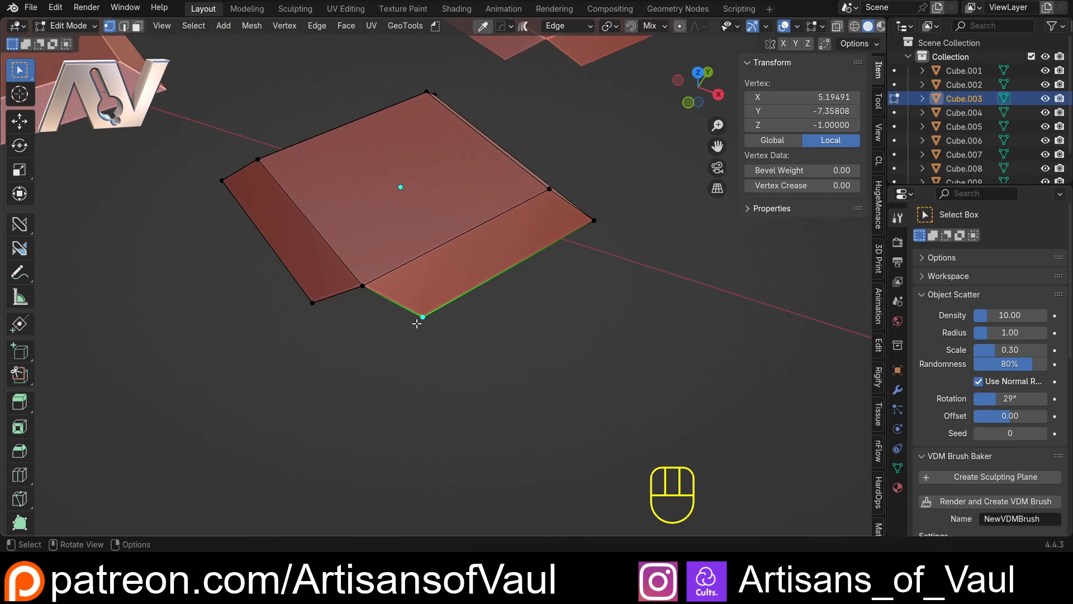
{"action": "middle_click_drag", "start_coordinate": [511, 180], "coordinate": [475, 336], "text": "shift"}
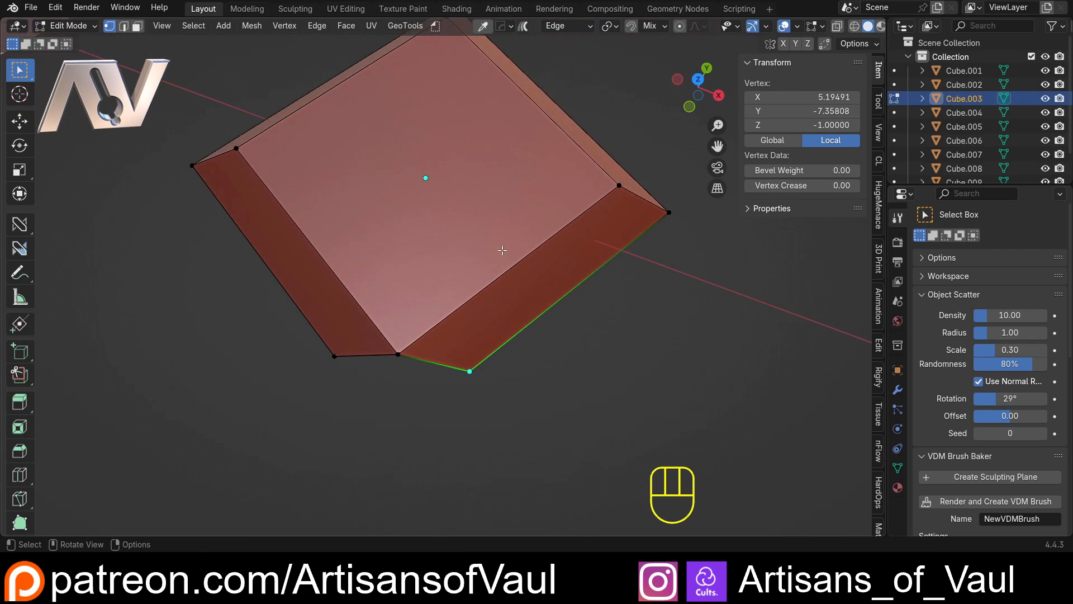
{"action": "scroll", "coordinate": [491, 235], "scroll_direction": "down", "scroll_amount": 4}
{"action": "scroll", "coordinate": [432, 270], "scroll_direction": "up", "scroll_amount": 4}
{"action": "middle_click_drag", "start_coordinate": [475, 390], "coordinate": [473, 355]}
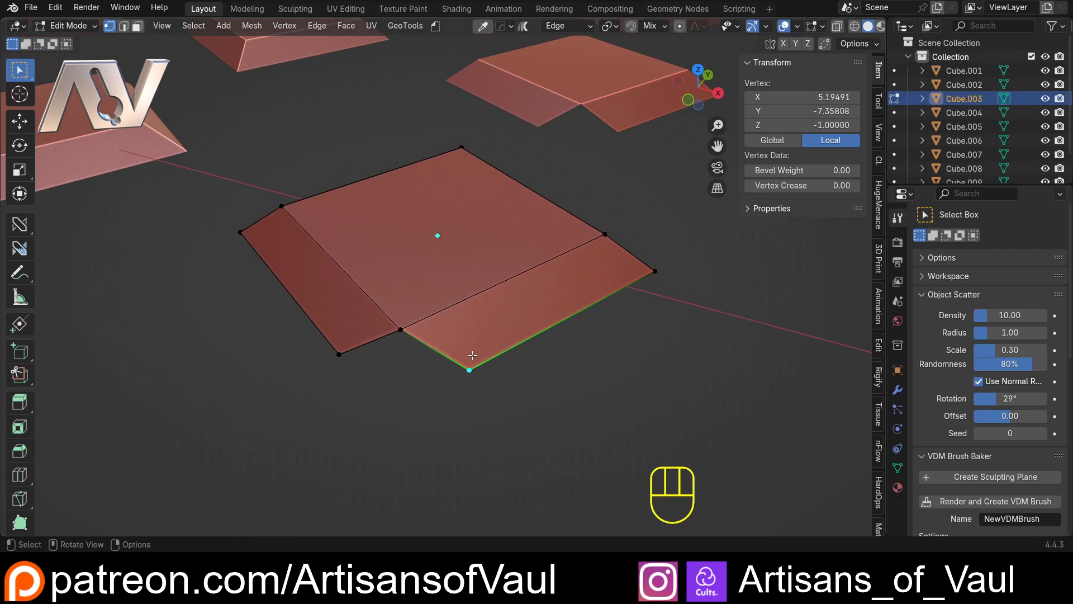
{"action": "key", "text": "g"}
{"action": "key", "text": "y"}
{"action": "left_click", "coordinate": [343, 359]}
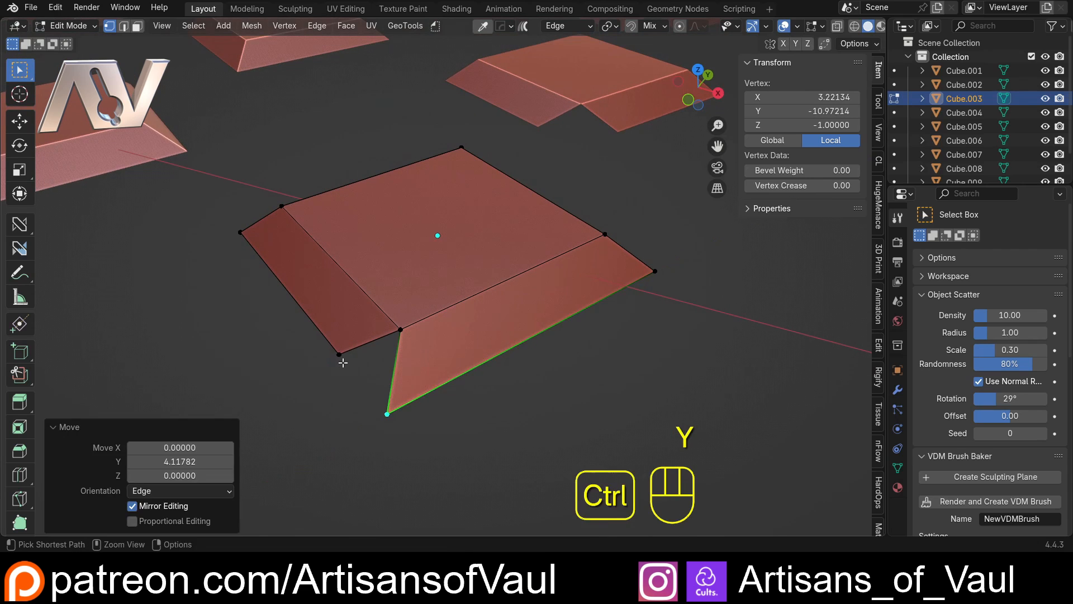
Merge the two lower open-corner vertices at the last one selected, the vertex just moved along the custom orientation.
{"action": "left_click", "coordinate": [340, 355]}
{"action": "left_click", "coordinate": [376, 417], "text": "shift"}
{"action": "key", "text": "m"}
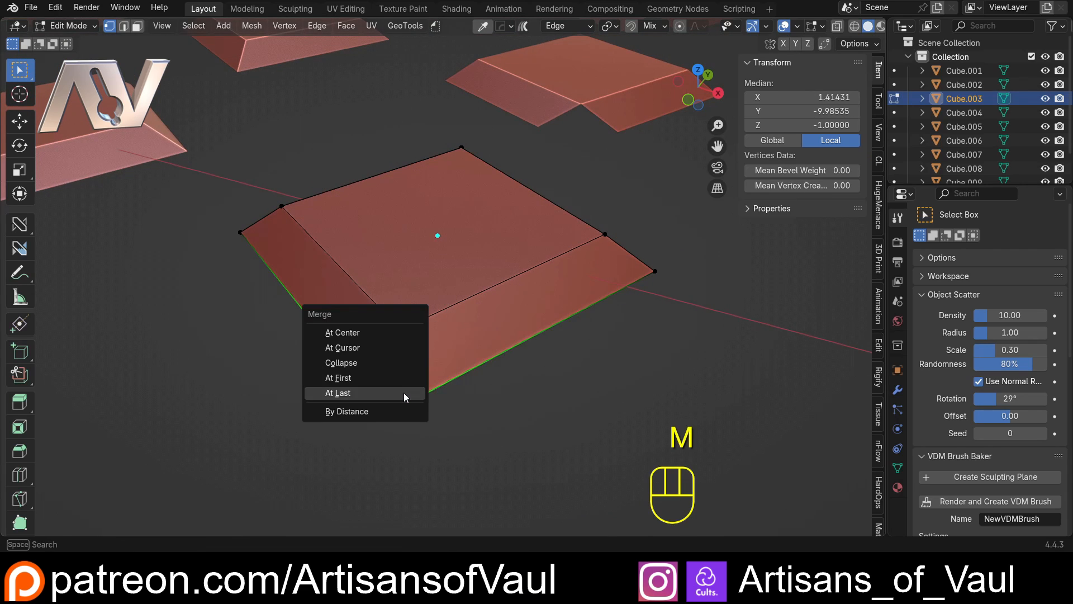
{"action": "left_click", "coordinate": [403, 393]}
{"action": "middle_click_drag", "start_coordinate": [411, 356], "coordinate": [476, 343]}
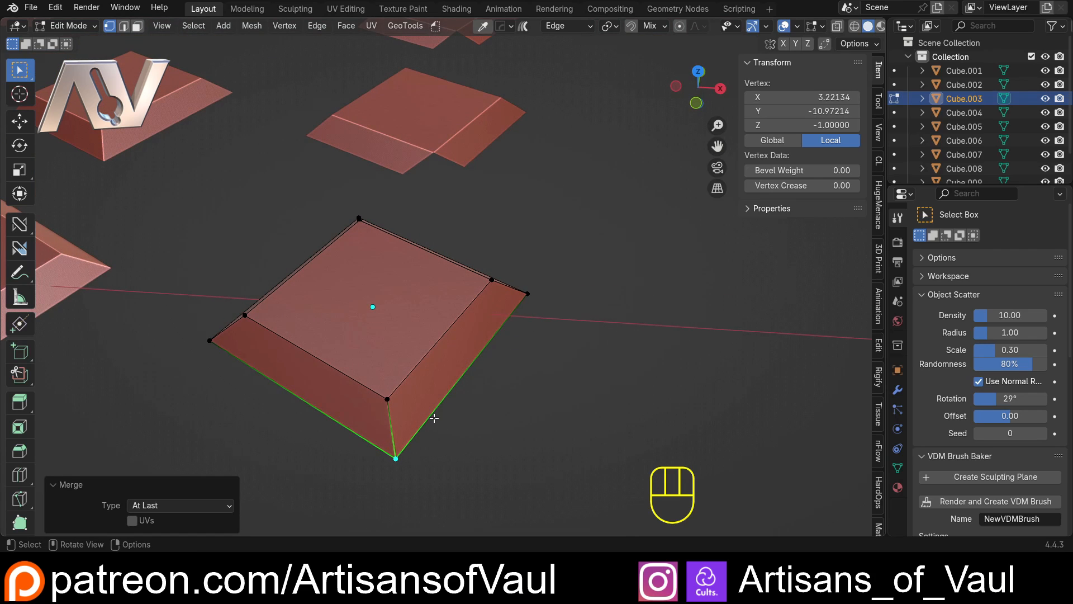
Set the transform orientation to Global and switch vertex editing to the next open-corner block in the row.
{"action": "left_click", "coordinate": [580, 25]}
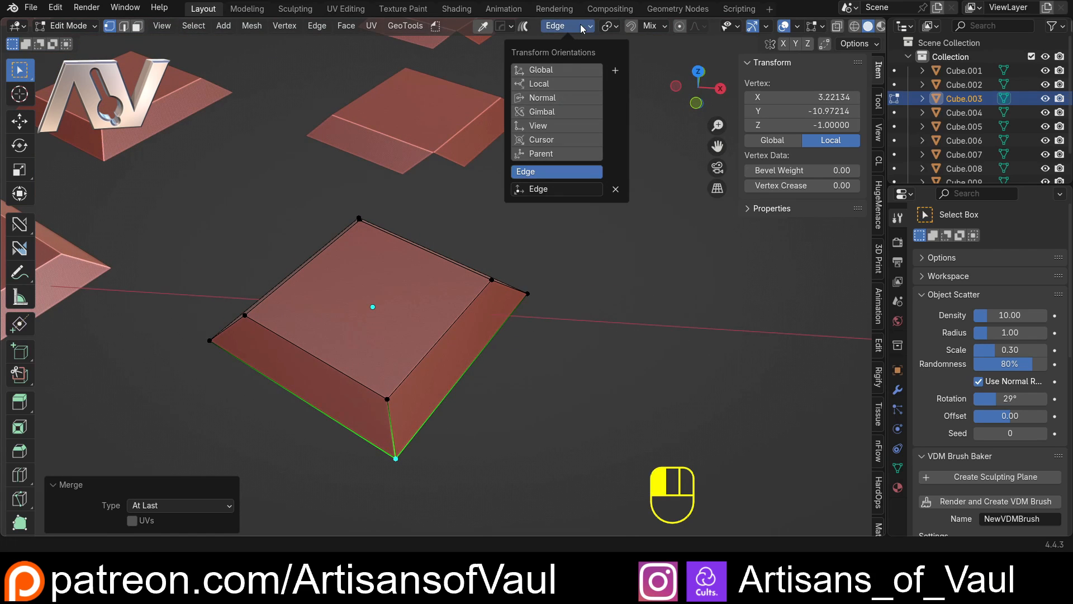
{"action": "left_click", "coordinate": [557, 69]}
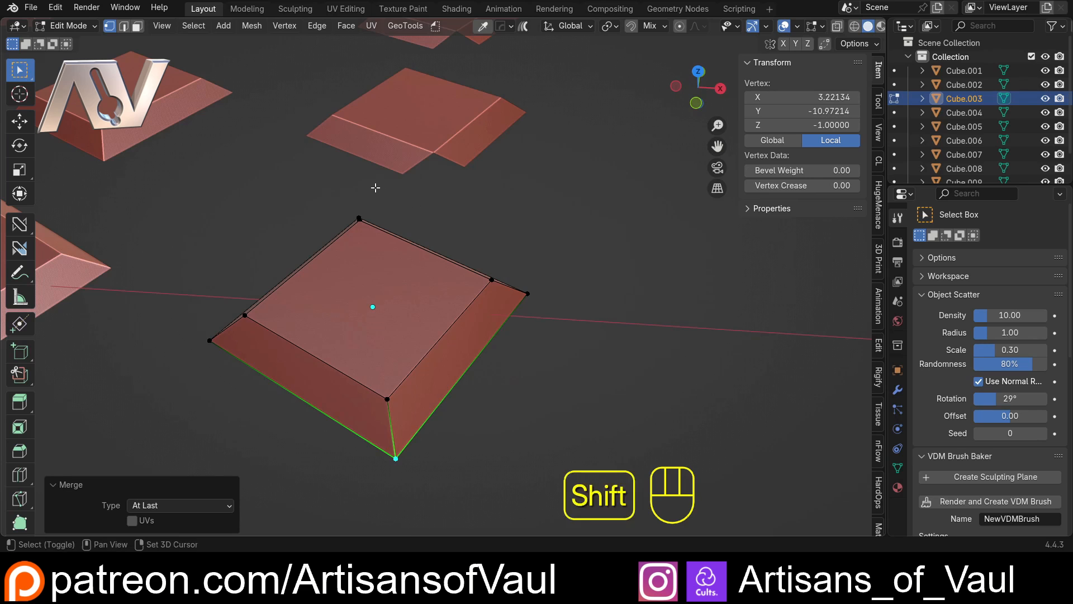
{"action": "middle_click_drag", "start_coordinate": [376, 184], "coordinate": [386, 262], "text": "shift"}
{"action": "key", "text": "alt+q"}
{"action": "scroll", "coordinate": [428, 209], "scroll_direction": "up", "scroll_amount": 5}
{"action": "middle_click_drag", "start_coordinate": [427, 209], "coordinate": [462, 374], "text": "shift"}
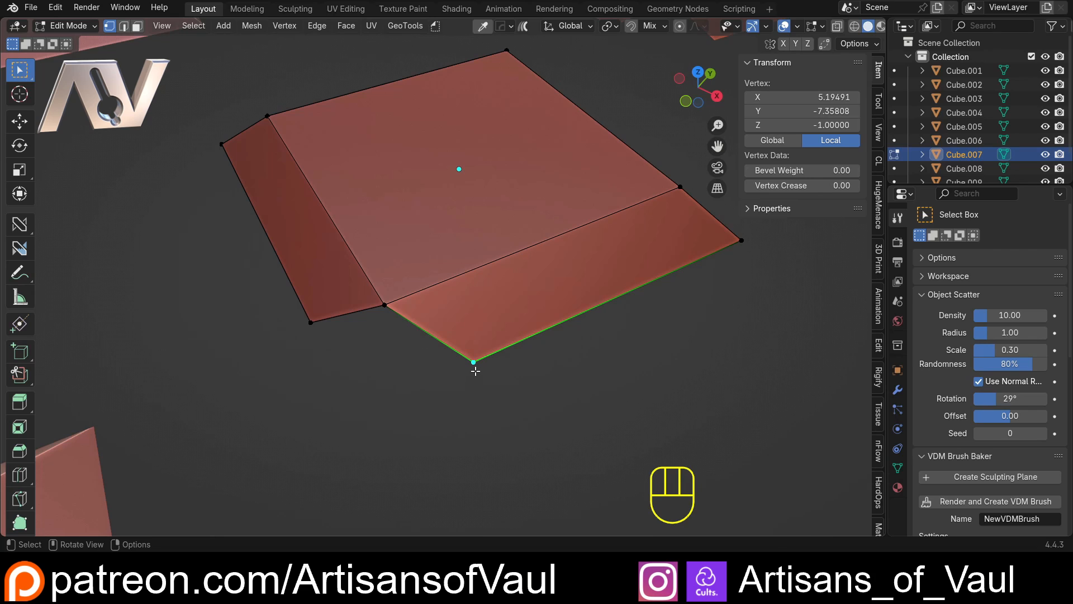
{"action": "key", "text": "g"}
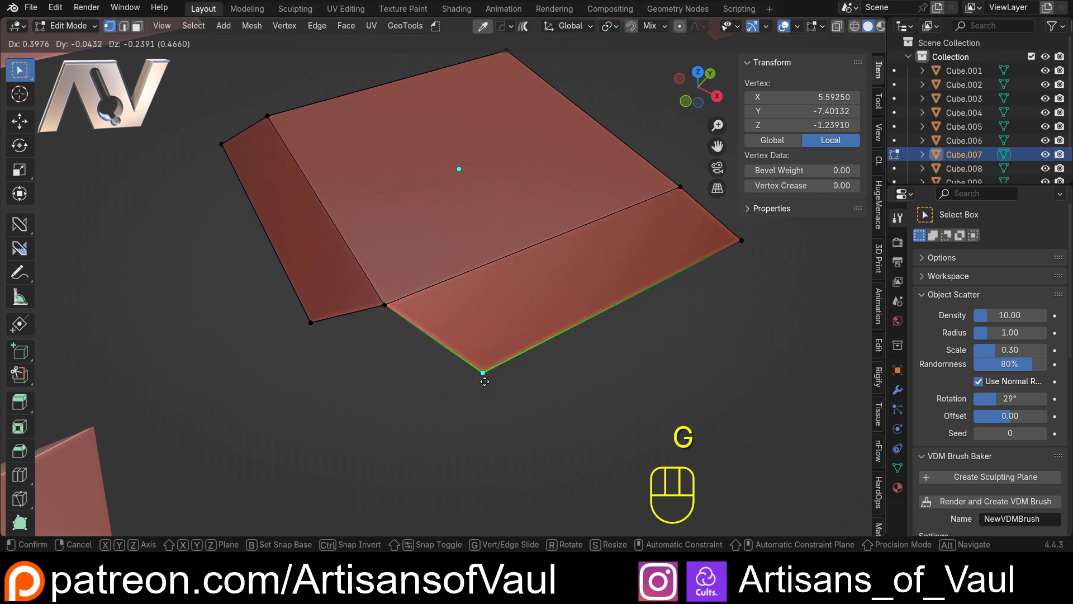
{"action": "key", "text": "g"}
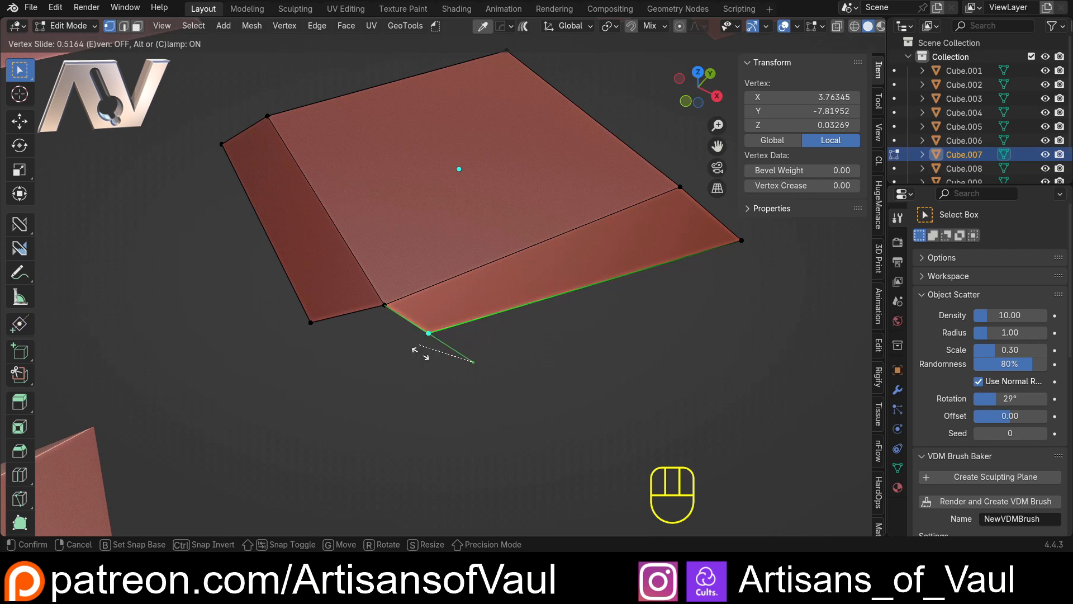
{"action": "key", "text": "Escape"}
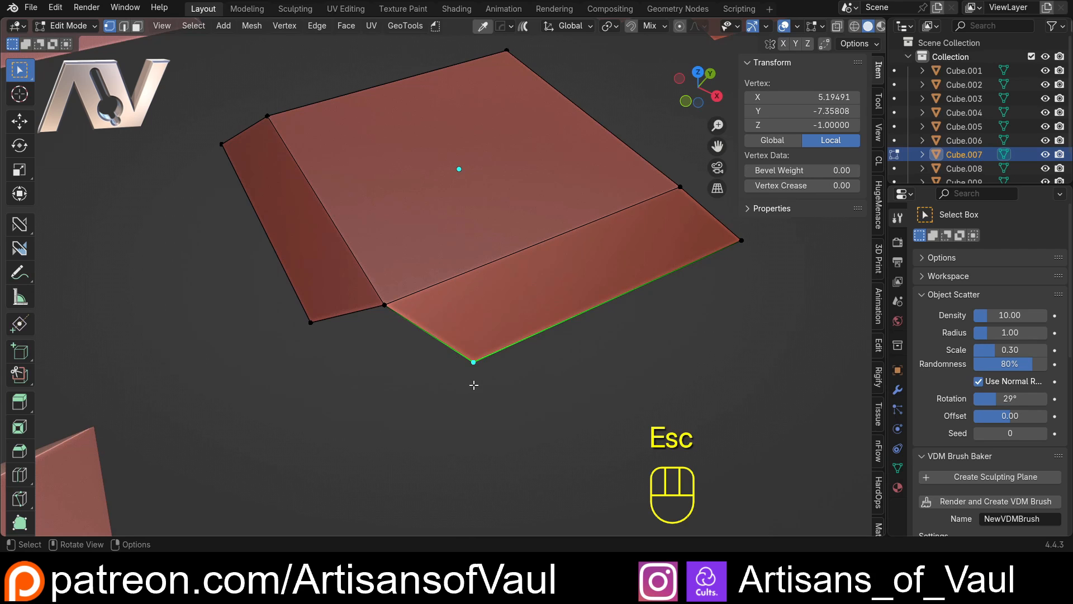
Vertex-slide the open-corner vertex outward along its lower outer edge by factor -0.342, with clamping off, snapping in line with the opposite lower corner vertex.
{"action": "key", "text": "g"}
{"action": "key", "text": "g"}
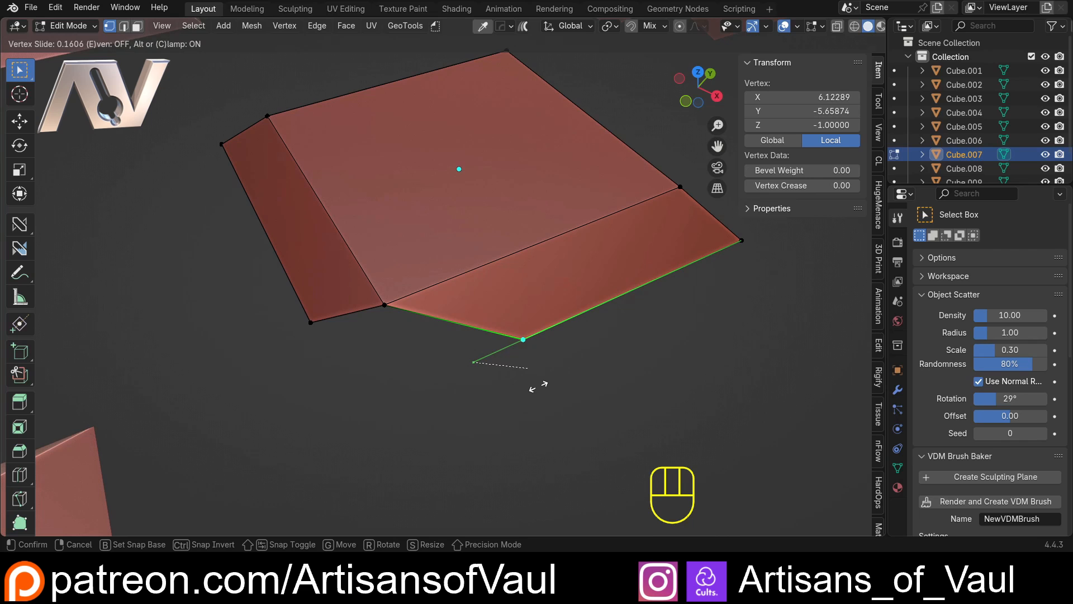
{"action": "key", "text": "c"}
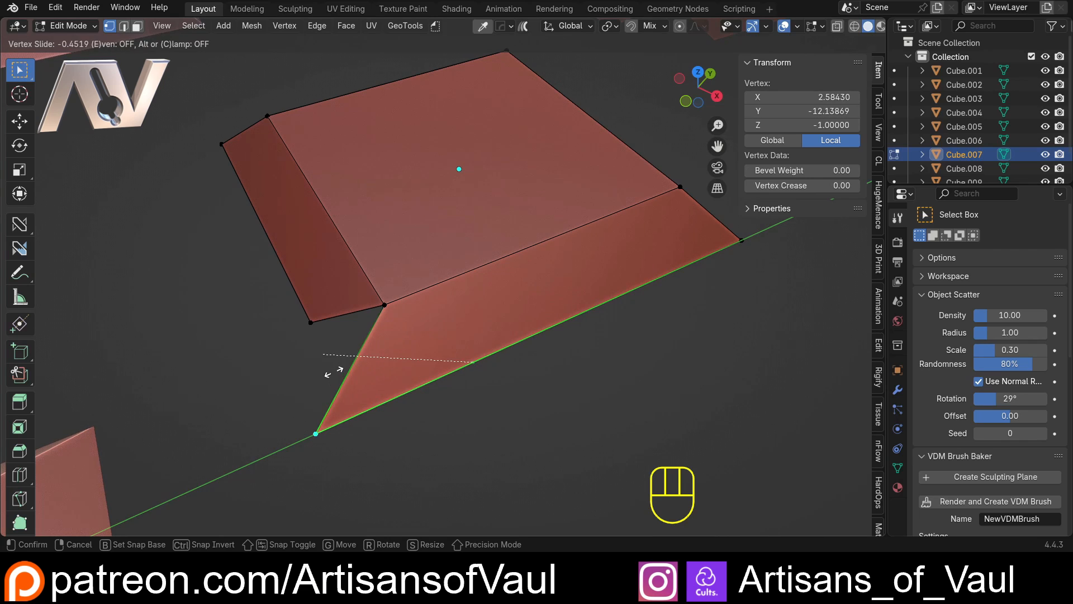
{"action": "key", "text": "ctrl"}
{"action": "left_click", "coordinate": [317, 323], "text": "ctrl"}
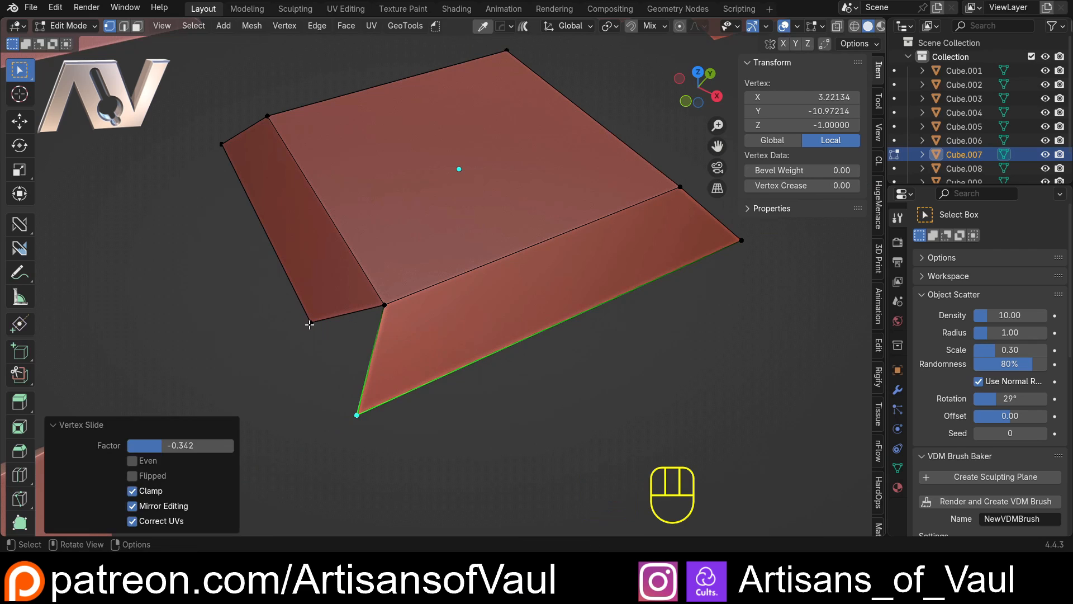
Merge the opposite lower corner vertex into the slid vertex using At Last.
{"action": "left_click", "coordinate": [310, 322]}
{"action": "left_click", "coordinate": [355, 417], "text": "shift"}
{"action": "key", "text": "m"}
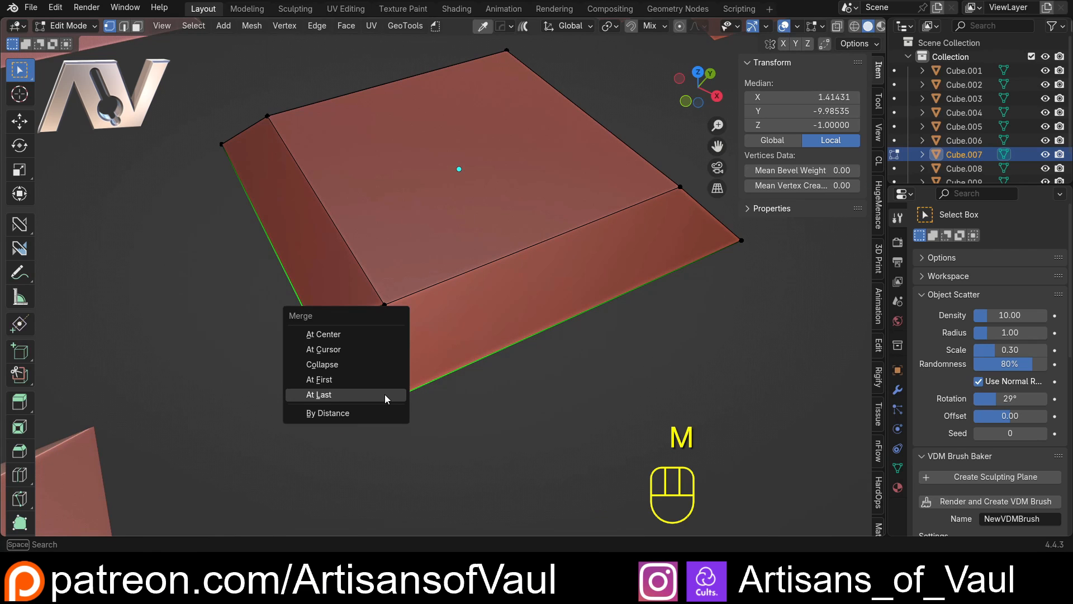
{"action": "left_click", "coordinate": [385, 394]}
Switch editing to the next open-corner block behind the closed one and return it to Object Mode.
{"action": "scroll", "coordinate": [380, 336], "scroll_direction": "down", "scroll_amount": 6}
{"action": "scroll", "coordinate": [424, 276], "scroll_direction": "up", "scroll_amount": 1}
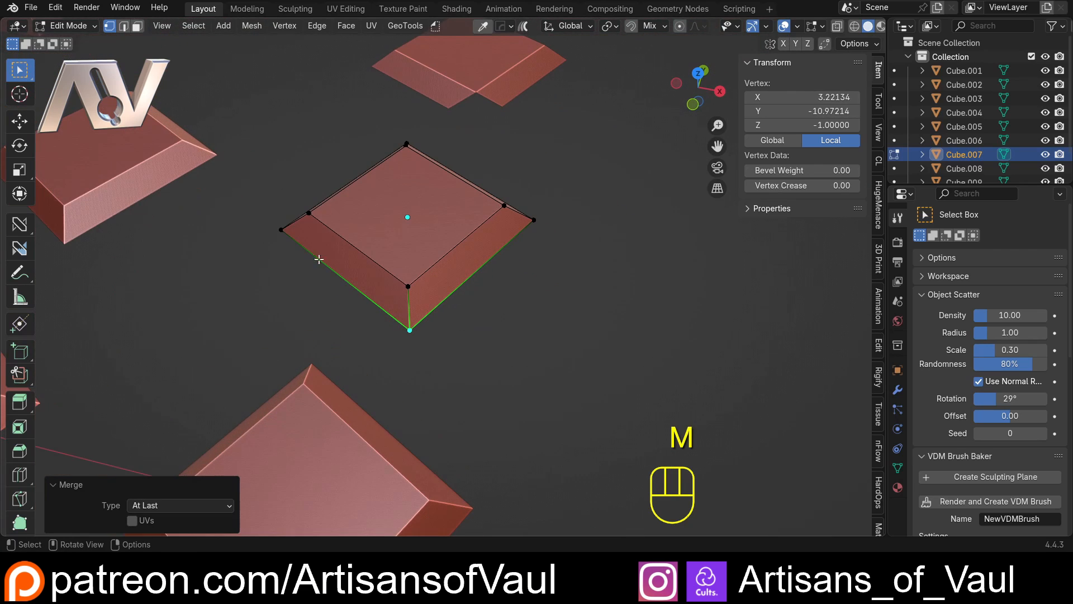
{"action": "scroll", "coordinate": [392, 278], "scroll_direction": "up", "scroll_amount": 2}
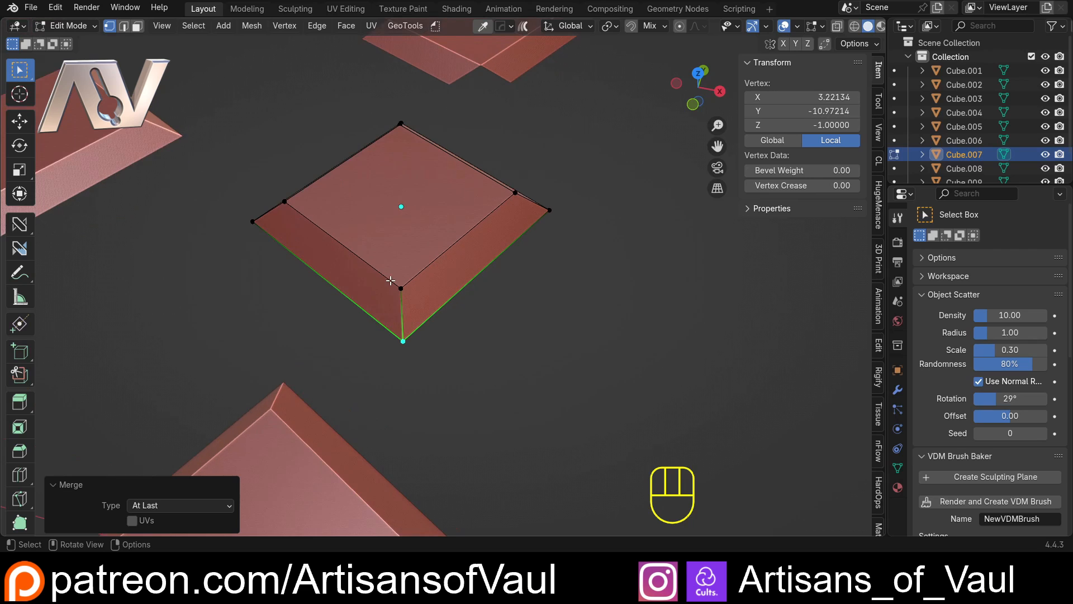
{"action": "middle_click_drag", "start_coordinate": [392, 235], "coordinate": [403, 346], "text": "shift"}
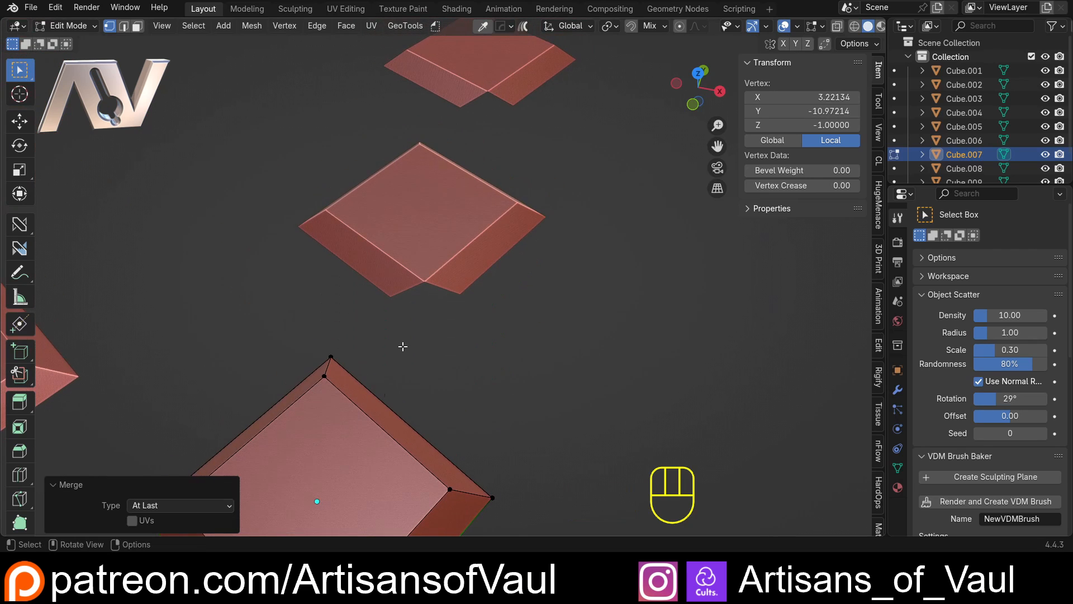
{"action": "key", "text": "alt+q"}
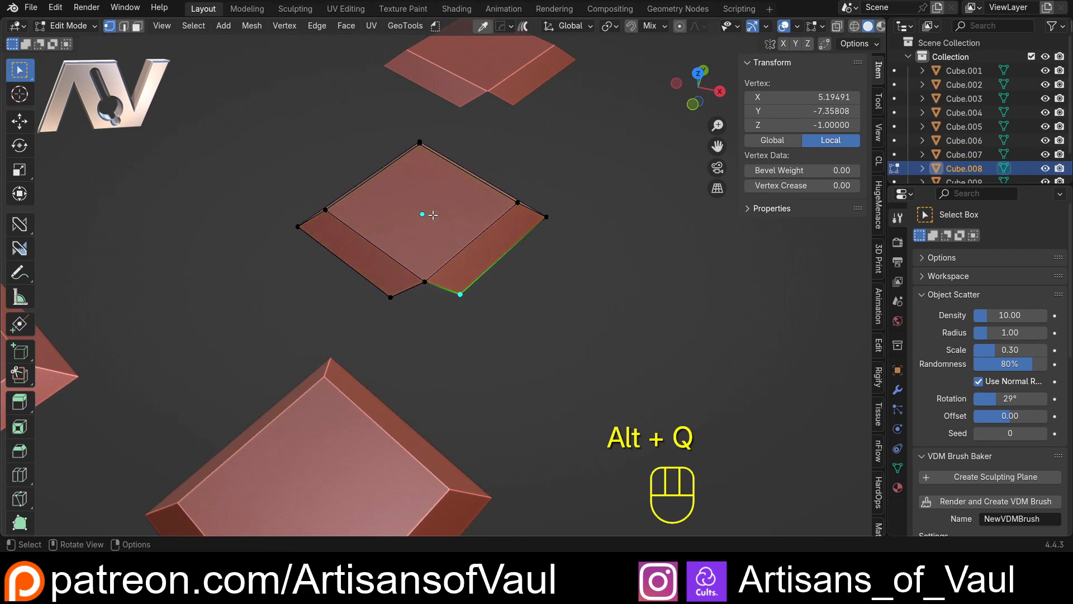
{"action": "middle_click_drag", "start_coordinate": [426, 237], "coordinate": [424, 307], "text": "shift"}
{"action": "key", "text": "Tab"}
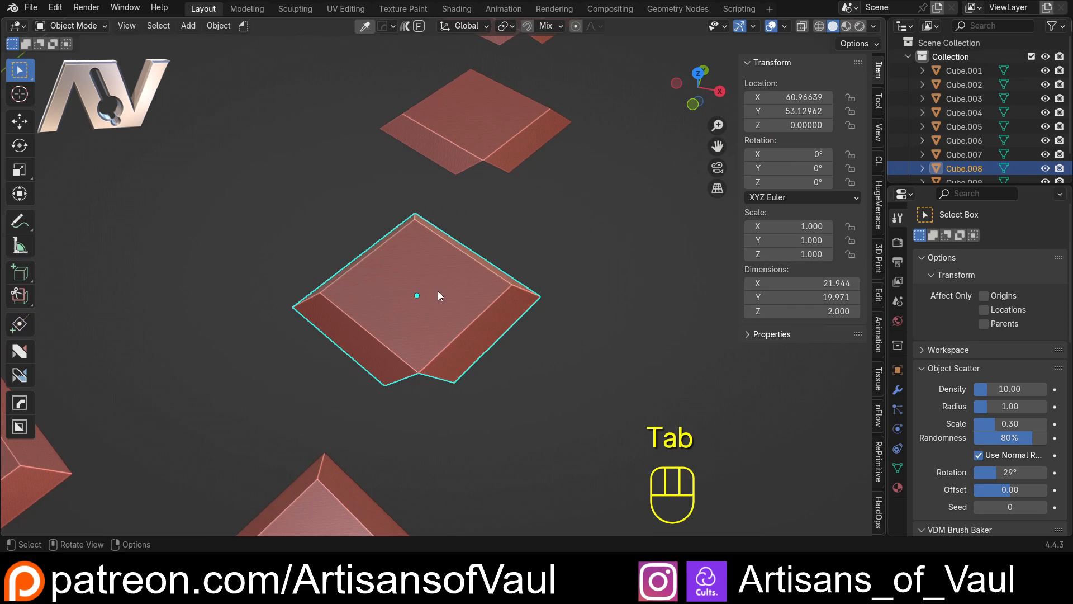
Search the extensions in the Preferences for "tiny" to check for the tinyCAD Mesh tools add-on, and close the Preferences.
{"action": "left_click", "coordinate": [56, 8]}
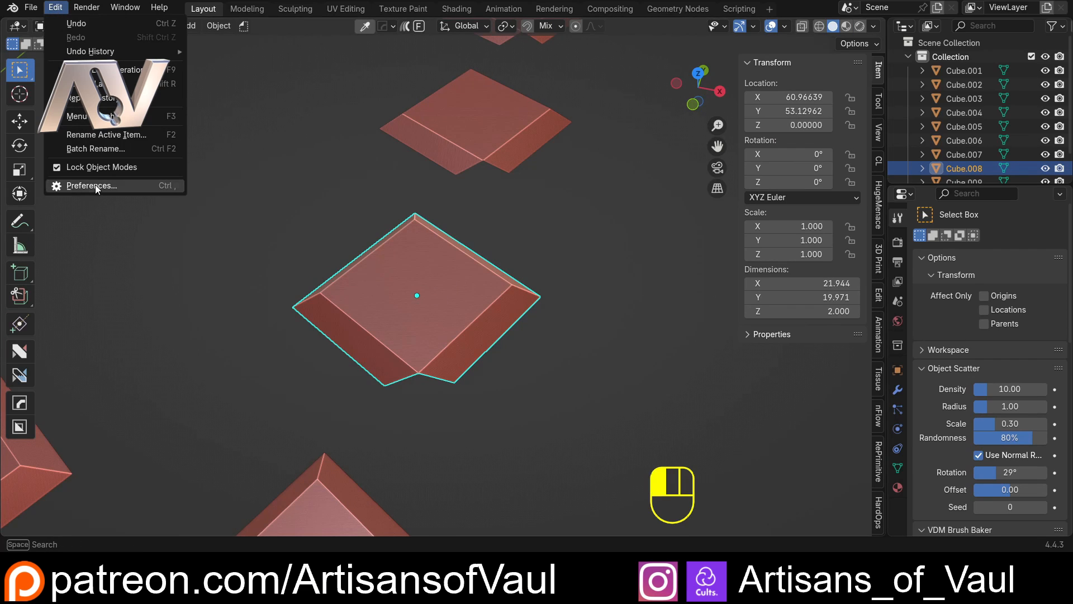
{"action": "left_click", "coordinate": [96, 187]}
{"action": "left_click_drag", "start_coordinate": [159, 9], "coordinate": [382, 111]}
{"action": "left_click", "coordinate": [296, 231]}
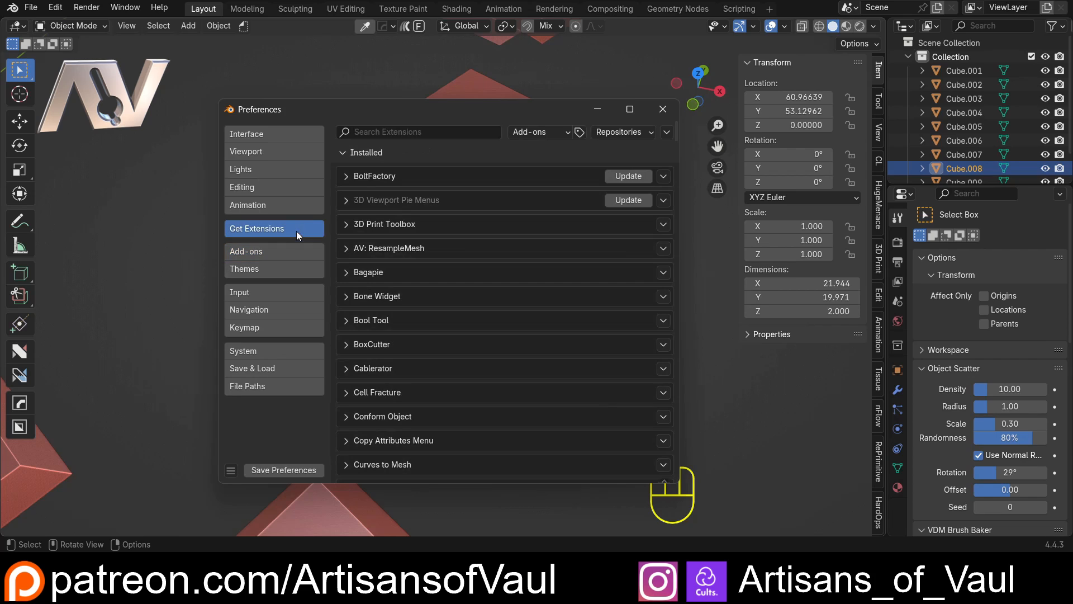
{"action": "left_click", "coordinate": [386, 132]}
{"action": "type", "text": "tiny"}
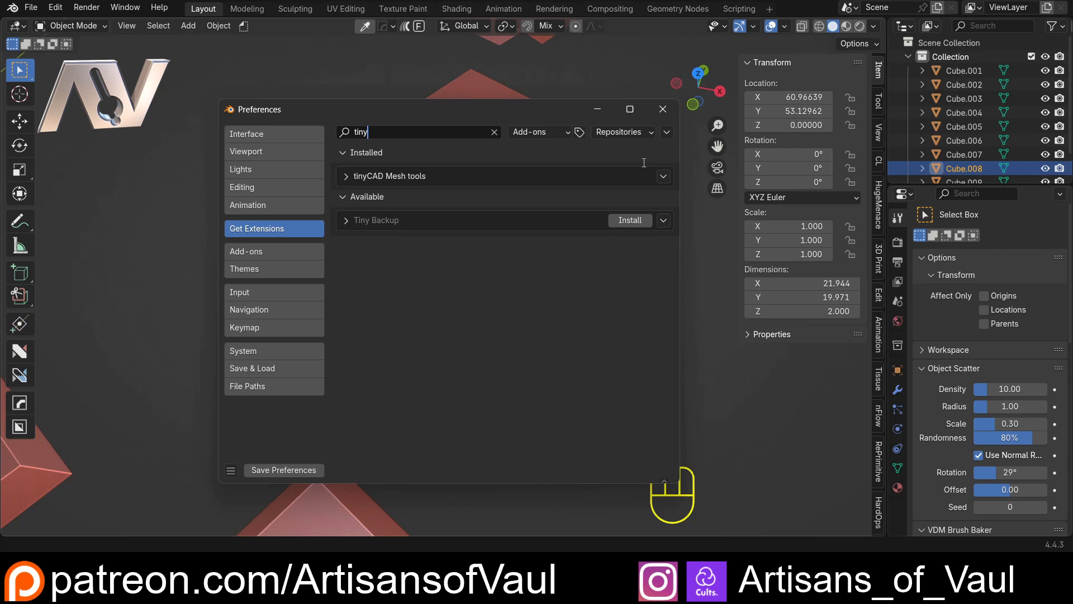
{"action": "left_click", "coordinate": [663, 109]}
Open the block for edge editing and select its two lower outer edges ending at the open corner.
{"action": "scroll", "coordinate": [407, 372], "scroll_direction": "up", "scroll_amount": 3}
{"action": "middle_click_drag", "start_coordinate": [407, 371], "coordinate": [421, 287], "text": "shift"}
{"action": "key", "text": "Tab"}
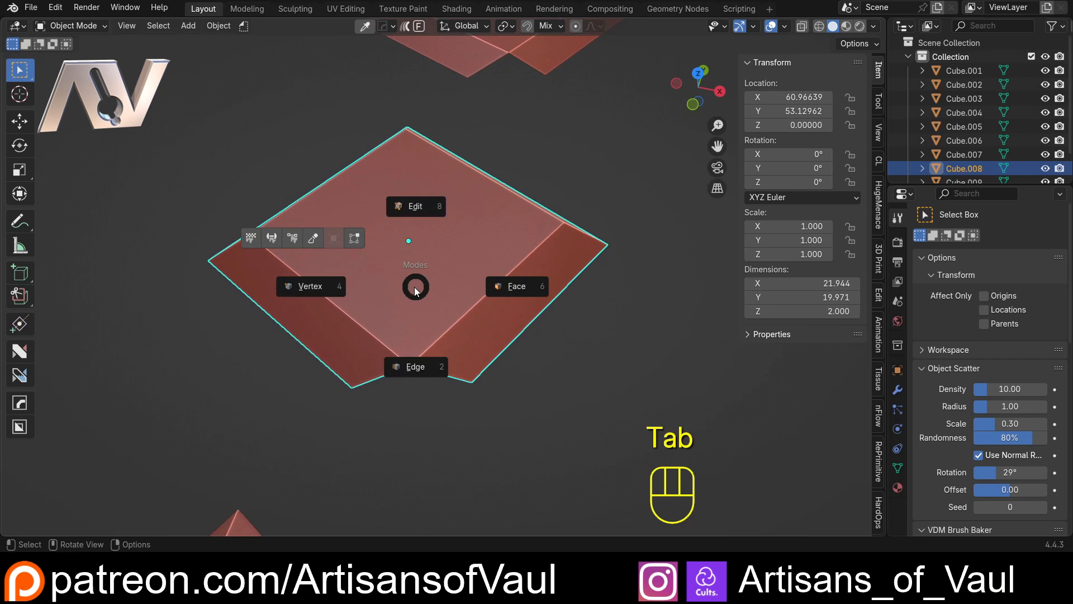
{"action": "left_click", "coordinate": [419, 370]}
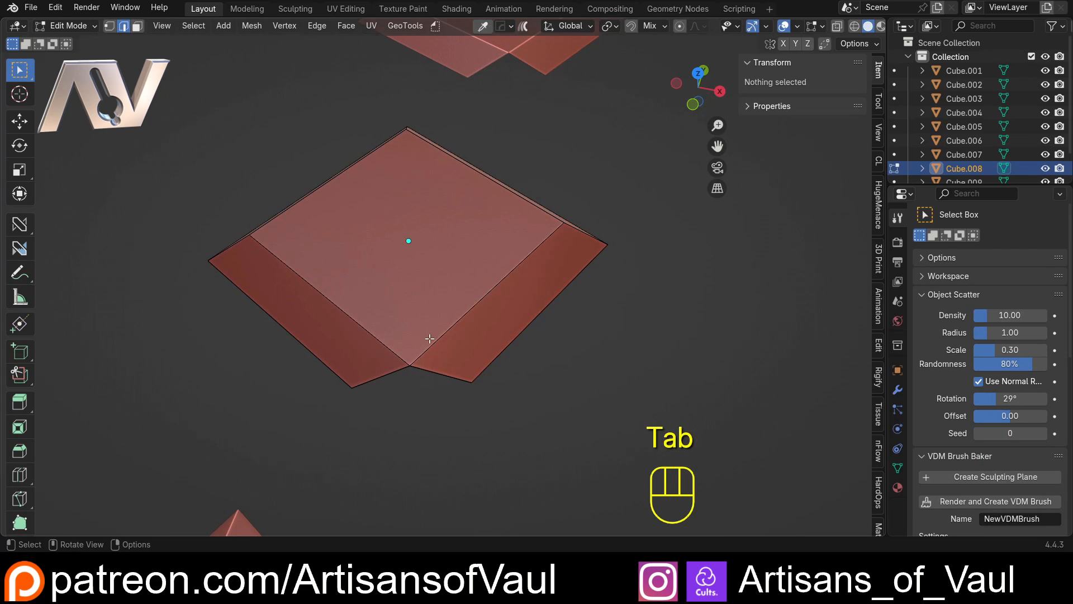
{"action": "left_click", "coordinate": [304, 352]}
{"action": "left_click", "coordinate": [501, 350], "text": "shift"}
Extend the two selected edges to their intersection with the TinyCAD VTX Auto command.
{"action": "middle_click_drag", "start_coordinate": [501, 350], "coordinate": [419, 307]}
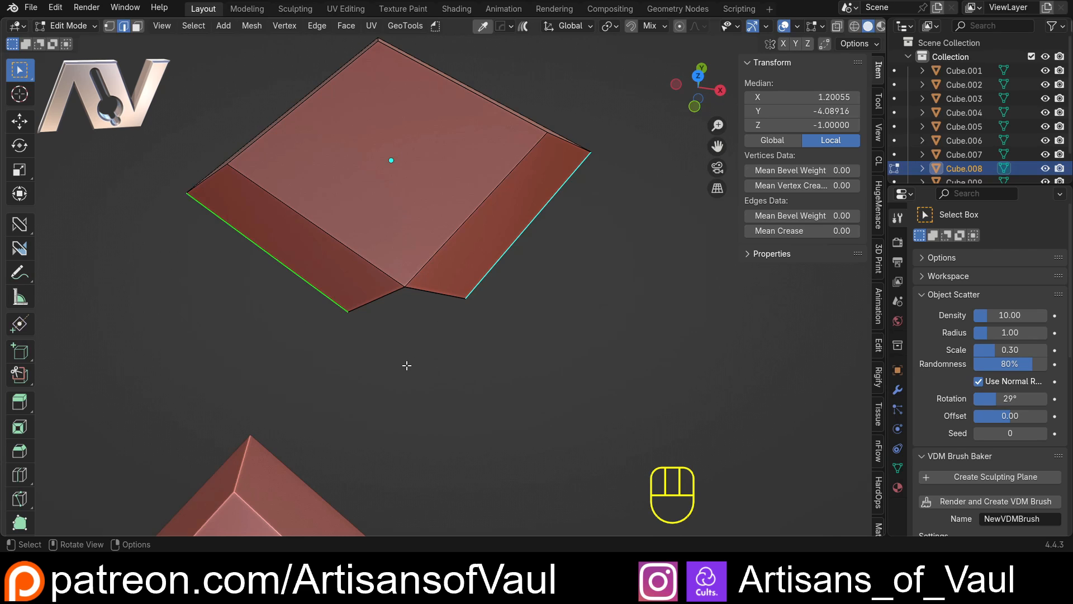
{"action": "middle_click_drag", "start_coordinate": [416, 310], "coordinate": [414, 262]}
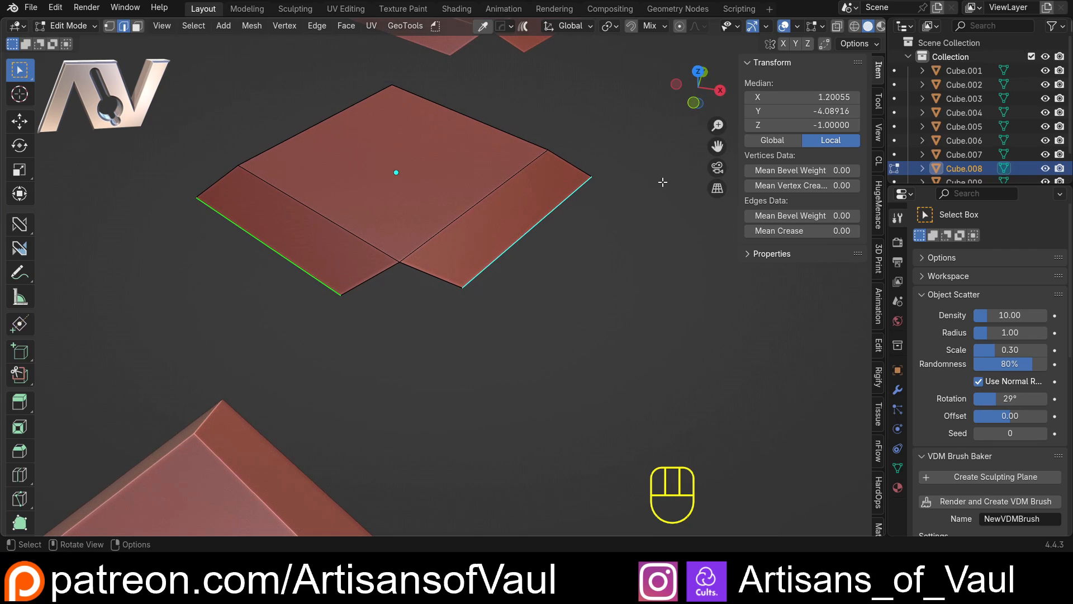
{"action": "right_click", "coordinate": [704, 138]}
{"action": "mouse_move", "coordinate": [669, 53]}
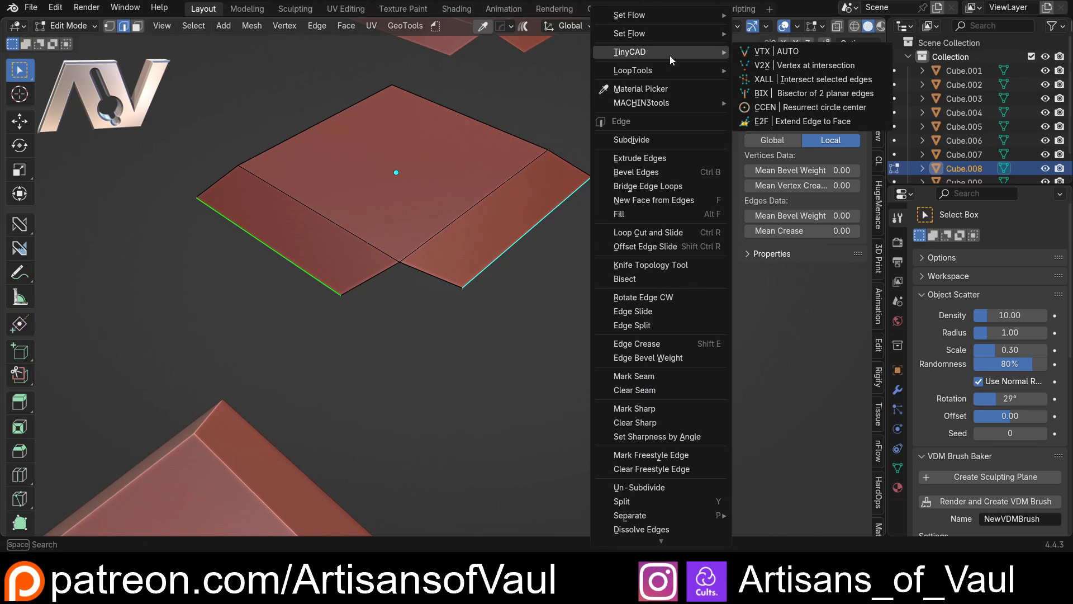
{"action": "left_click", "coordinate": [799, 50]}
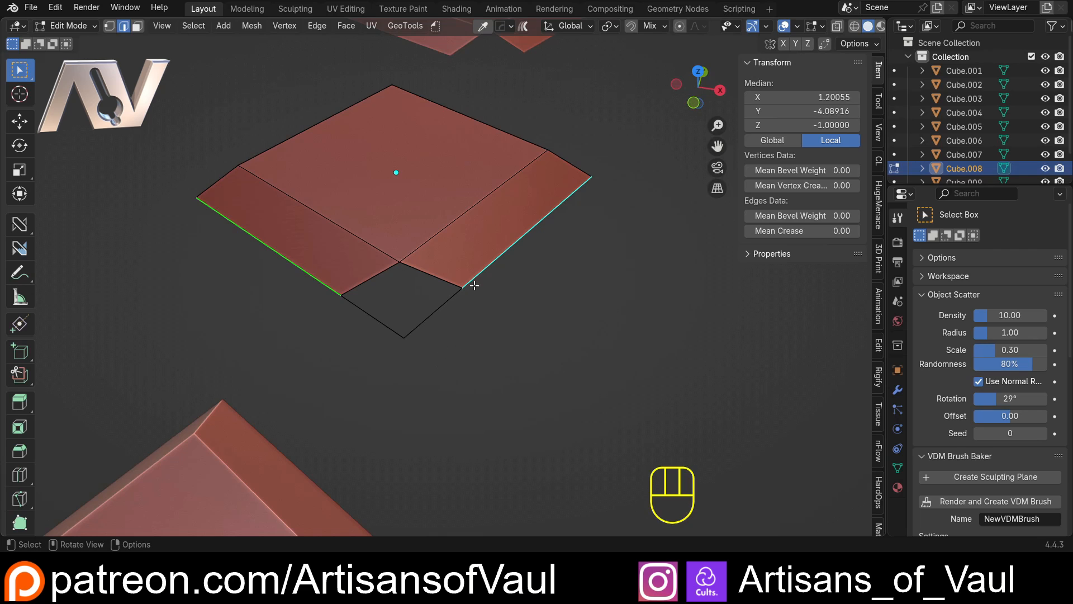
Merge the two open-corner vertices into the new intersection vertex using At Last, and return to Object Mode.
{"action": "mouse_move", "coordinate": [418, 315]}
{"action": "middle_mouse_down"}
{"action": "mouse_move", "coordinate": [408, 403]}
{"action": "mouse_move", "coordinate": [405, 277]}
{"action": "mouse_move", "coordinate": [417, 319]}
{"action": "middle_mouse_up"}
{"action": "scroll", "coordinate": [417, 322], "scroll_direction": "up", "scroll_amount": 5}
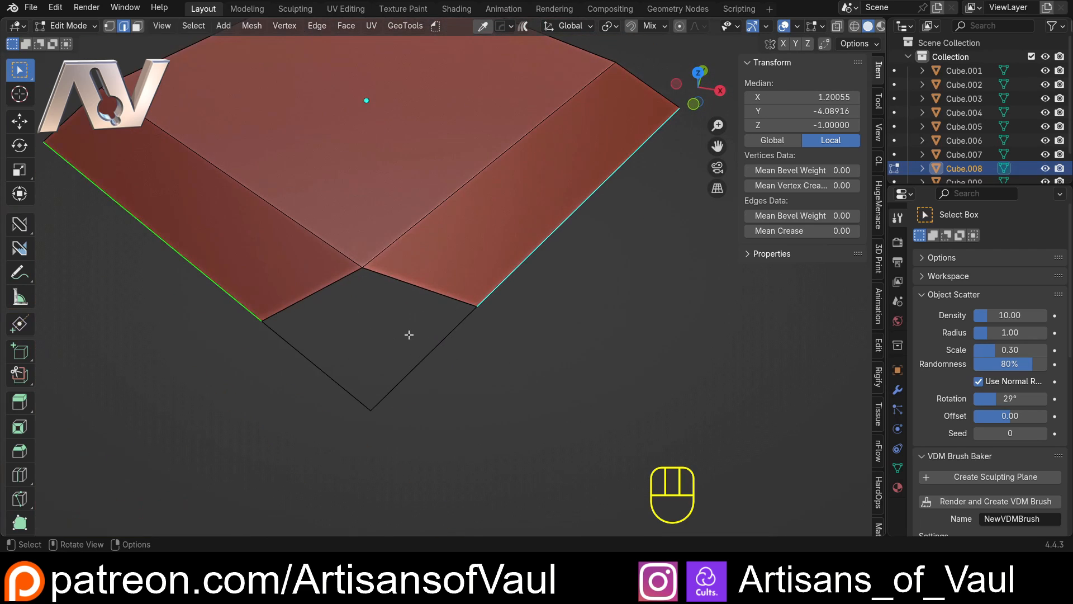
{"action": "key", "text": "Tab"}
{"action": "left_click", "coordinate": [263, 333]}
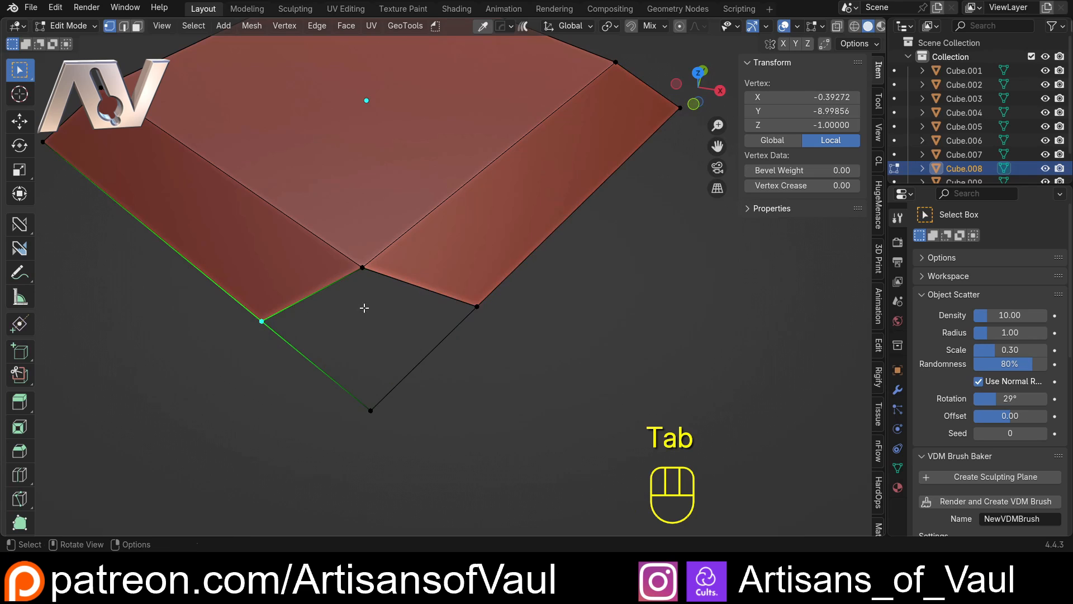
{"action": "left_click", "coordinate": [497, 301], "text": "shift"}
{"action": "left_click", "coordinate": [372, 412], "text": "shift"}
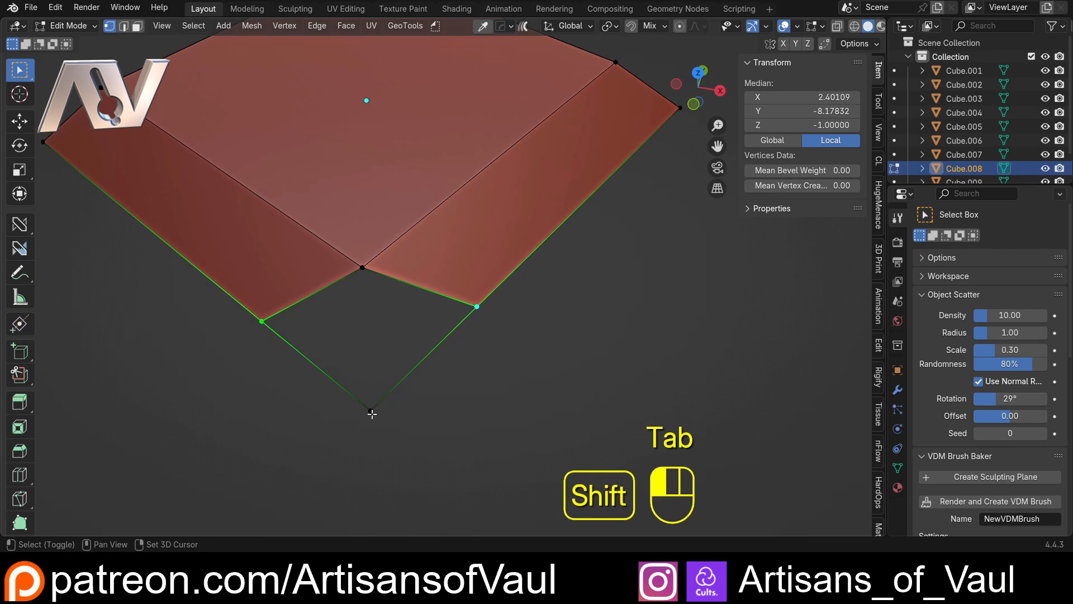
{"action": "key", "text": "m"}
{"action": "left_click", "coordinate": [421, 394]}
{"action": "scroll", "coordinate": [374, 296], "scroll_direction": "down", "scroll_amount": 3}
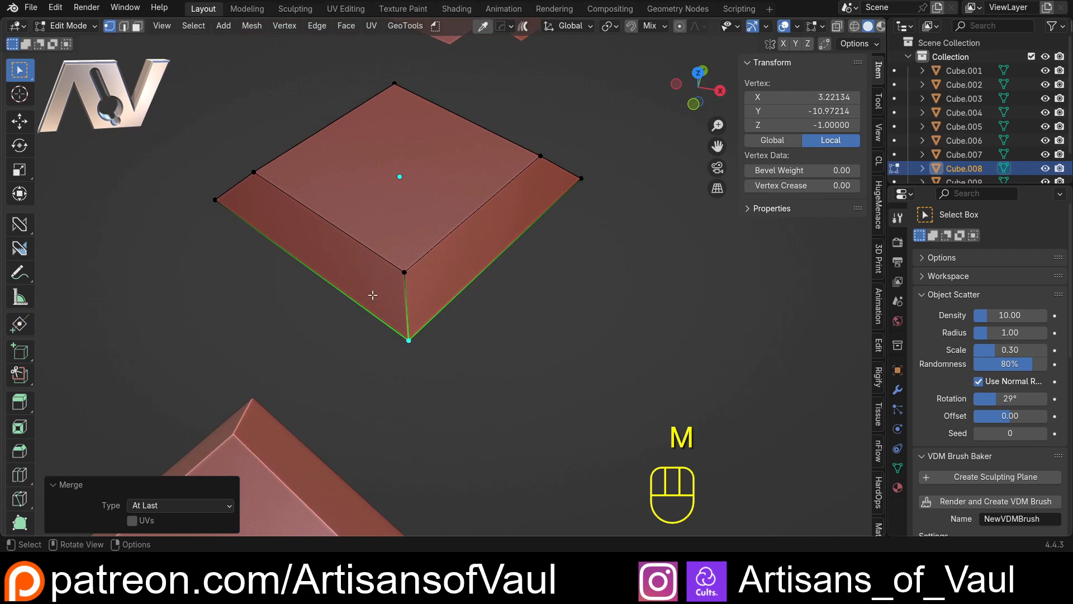
{"action": "key", "text": "Tab"}
Select the farthest open-corner block in the row of applied-rotation copies.
{"action": "left_click", "coordinate": [384, 179]}
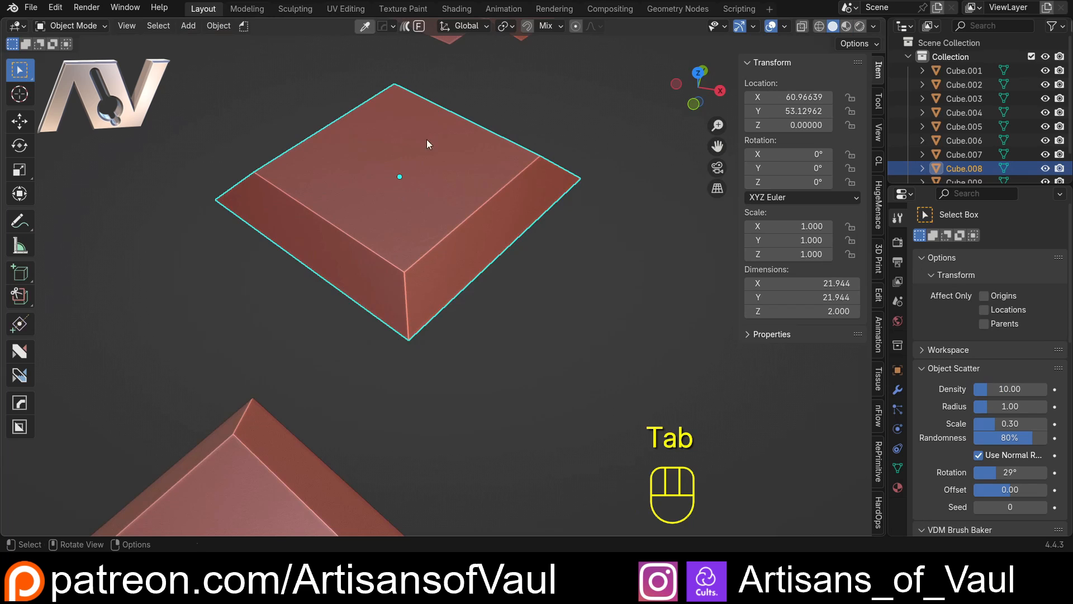
{"action": "middle_click_drag", "start_coordinate": [429, 149], "coordinate": [412, 257]}
{"action": "middle_click_drag", "start_coordinate": [390, 210], "coordinate": [353, 366], "text": "shift"}
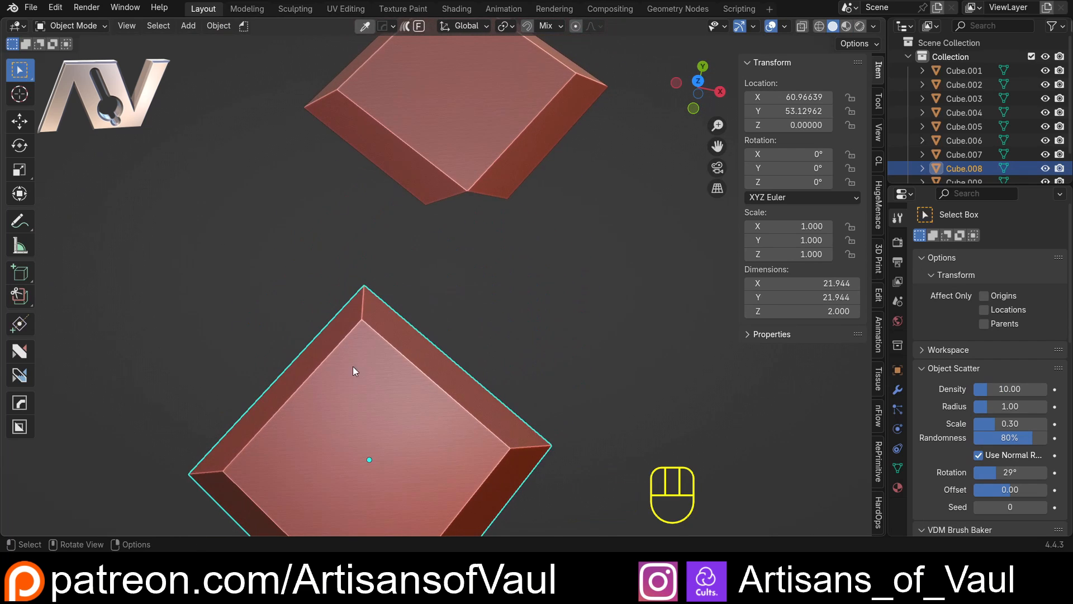
{"action": "middle_click_drag", "start_coordinate": [440, 243], "coordinate": [367, 421], "text": "shift"}
{"action": "scroll", "coordinate": [367, 421], "scroll_direction": "down", "scroll_amount": 3}
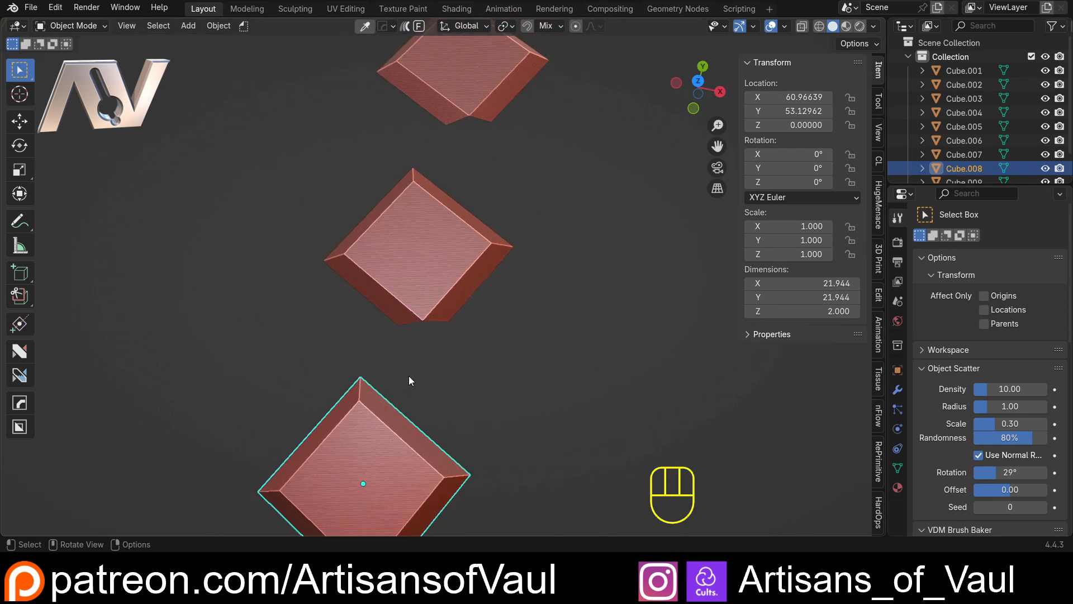
{"action": "middle_click_drag", "start_coordinate": [391, 248], "coordinate": [382, 343], "text": "shift"}
{"action": "left_click", "coordinate": [382, 343]}
{"action": "left_click", "coordinate": [449, 167]}
{"action": "middle_click_drag", "start_coordinate": [500, 411], "coordinate": [492, 446]}
{"action": "scroll", "coordinate": [511, 370], "scroll_direction": "down", "scroll_amount": 6}
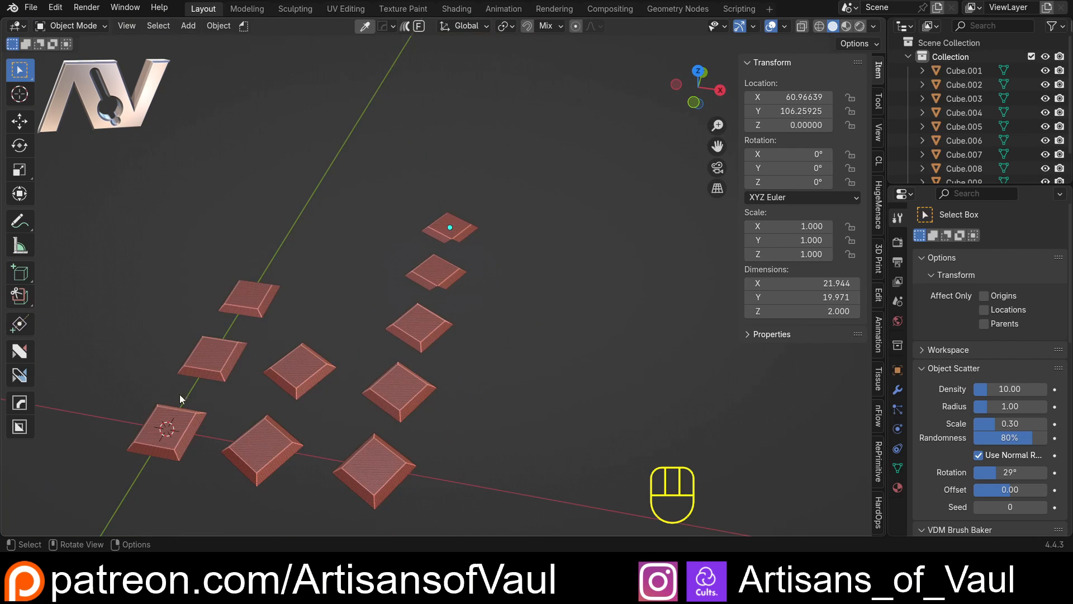
{"action": "scroll", "coordinate": [478, 315], "scroll_direction": "up", "scroll_amount": 8}
{"action": "middle_click_drag", "start_coordinate": [474, 290], "coordinate": [467, 349], "text": "shift"}
{"action": "scroll", "coordinate": [461, 347], "scroll_direction": "up", "scroll_amount": 1}
{"action": "middle_click_drag", "start_coordinate": [451, 273], "coordinate": [438, 303], "text": "shift"}
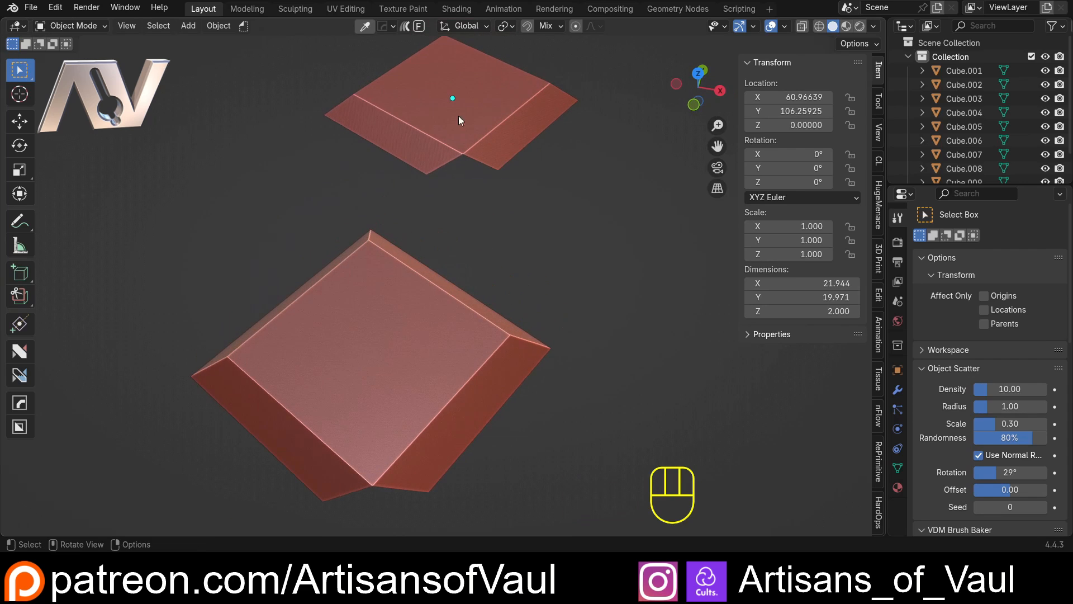
Open the add-on preferences, search for "mach" and show the MACHIN3tools add-on's details.
{"action": "middle_click_drag", "start_coordinate": [417, 403], "coordinate": [428, 344], "text": "shift"}
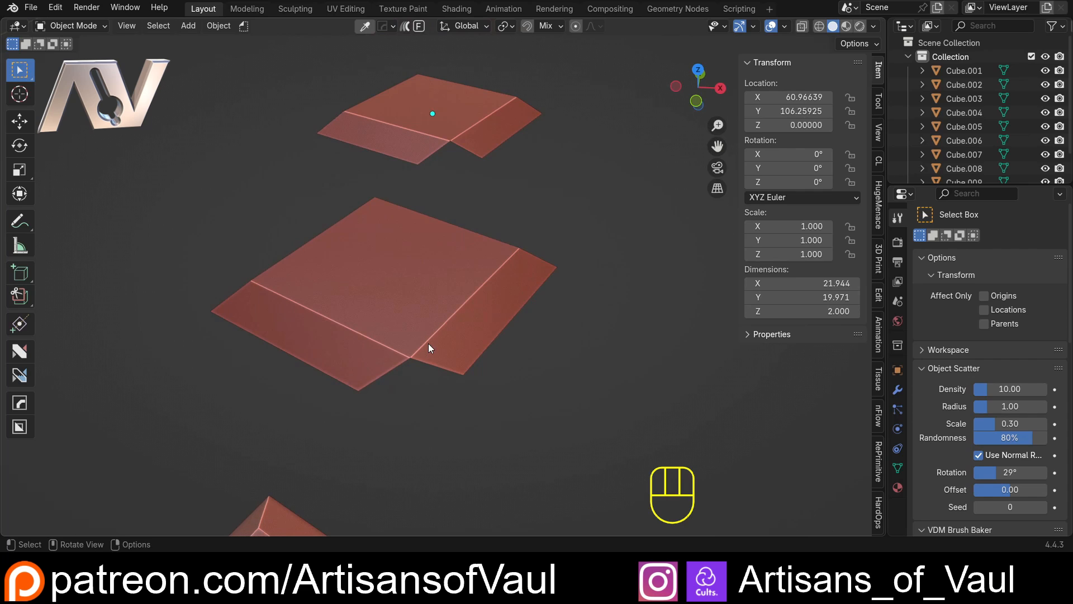
{"action": "left_click", "coordinate": [55, 8]}
{"action": "left_click", "coordinate": [102, 184]}
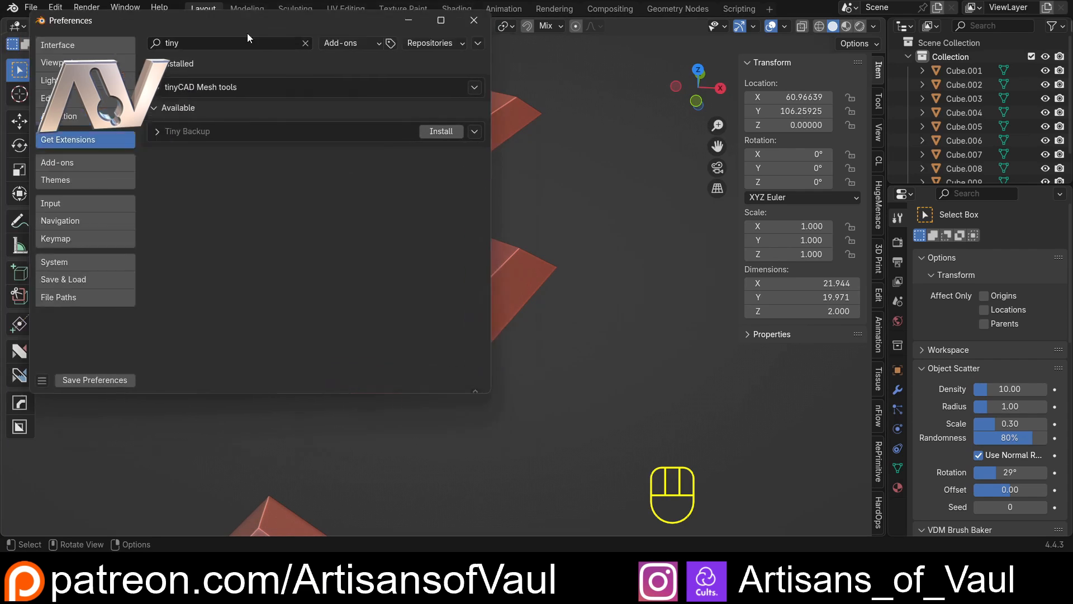
{"action": "left_click", "coordinate": [212, 252]}
{"action": "left_click", "coordinate": [351, 132]}
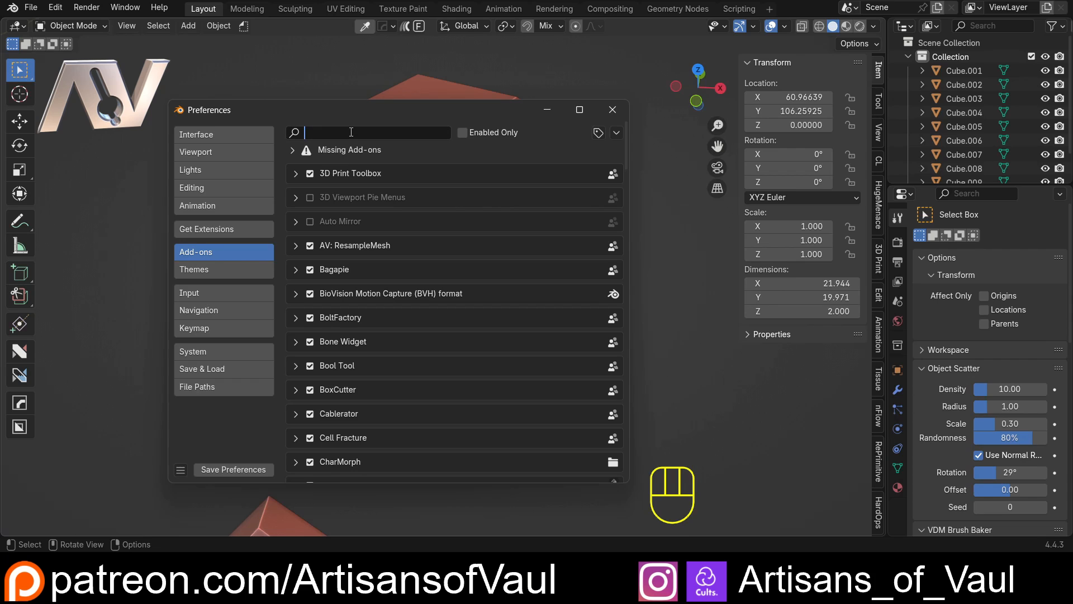
{"action": "type", "text": "mach"}
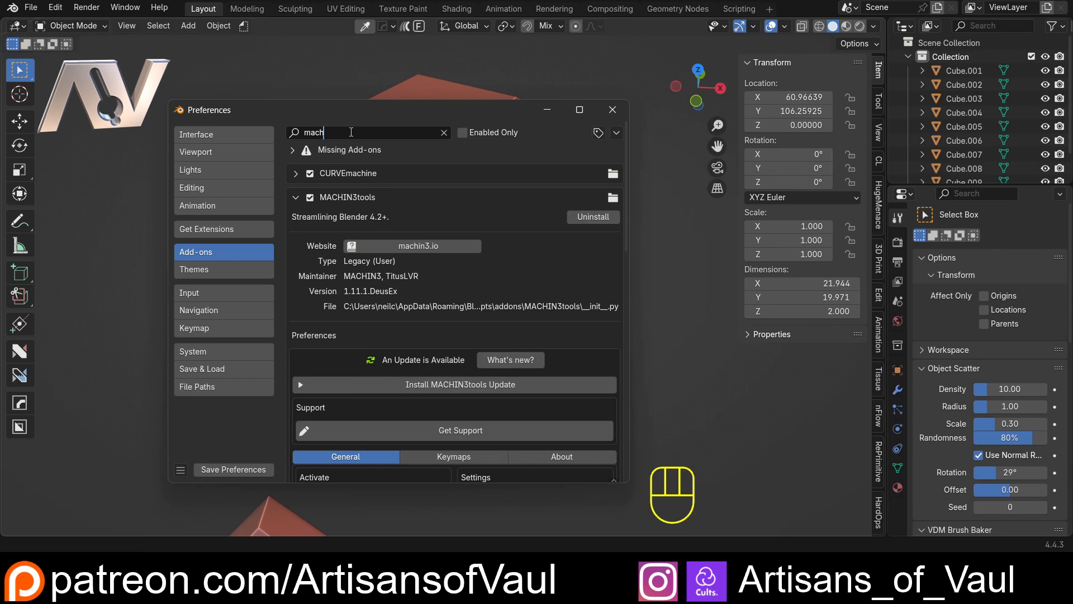
{"action": "left_click", "coordinate": [295, 197]}
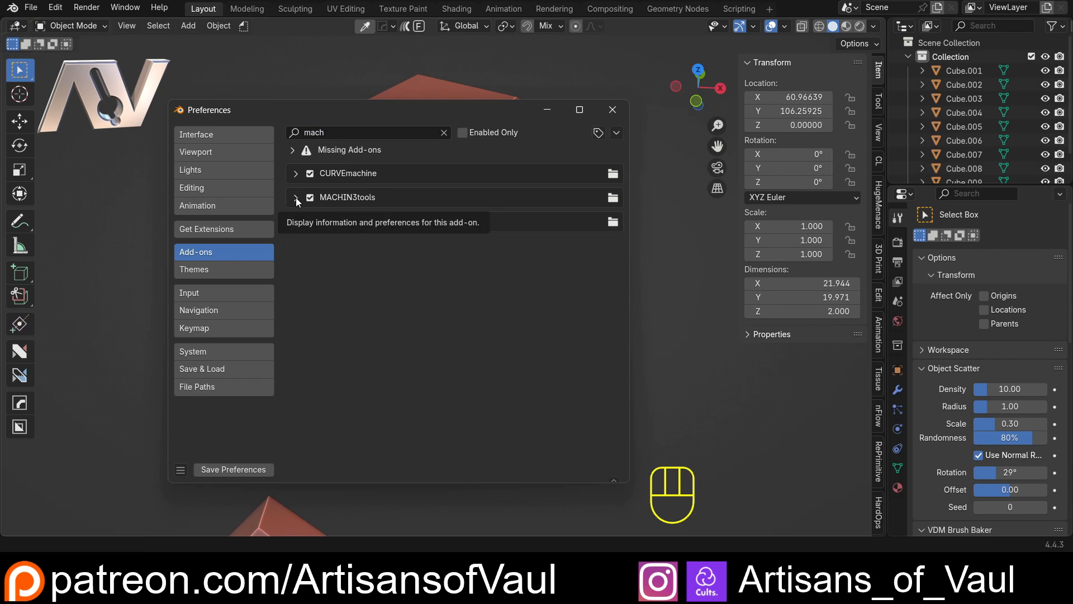
{"action": "left_click", "coordinate": [295, 198]}
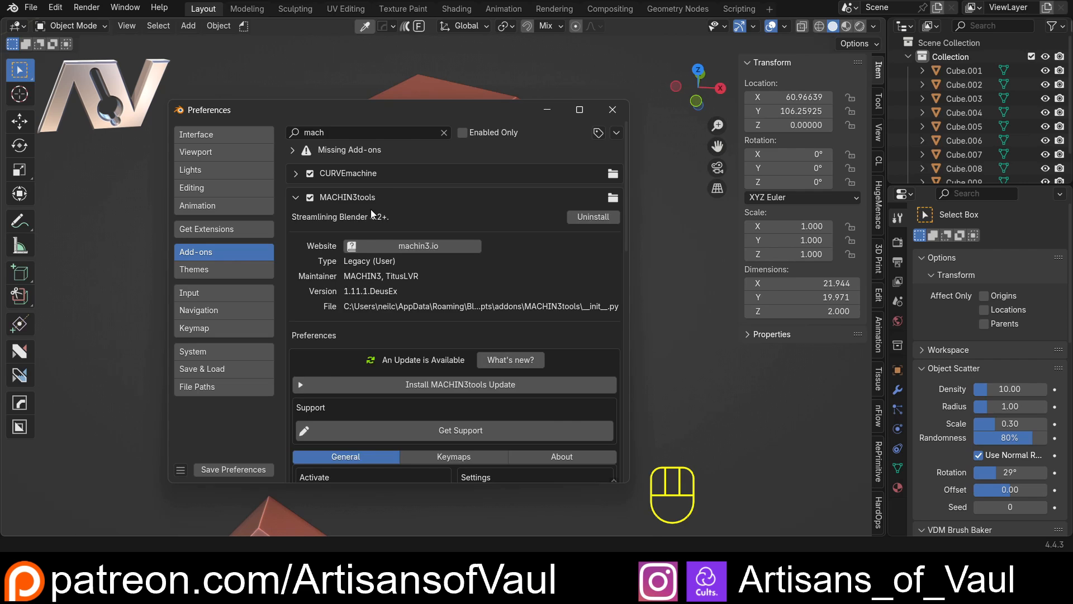
Examine which tools and pie menus are activated in the MACHIN3tools preferences, and close the Preferences window.
{"action": "scroll", "coordinate": [372, 214], "scroll_direction": "down", "scroll_amount": 10}
{"action": "left_click_drag", "start_coordinate": [629, 204], "coordinate": [831, 204]}
{"action": "scroll", "coordinate": [402, 305], "scroll_direction": "down", "scroll_amount": 12}
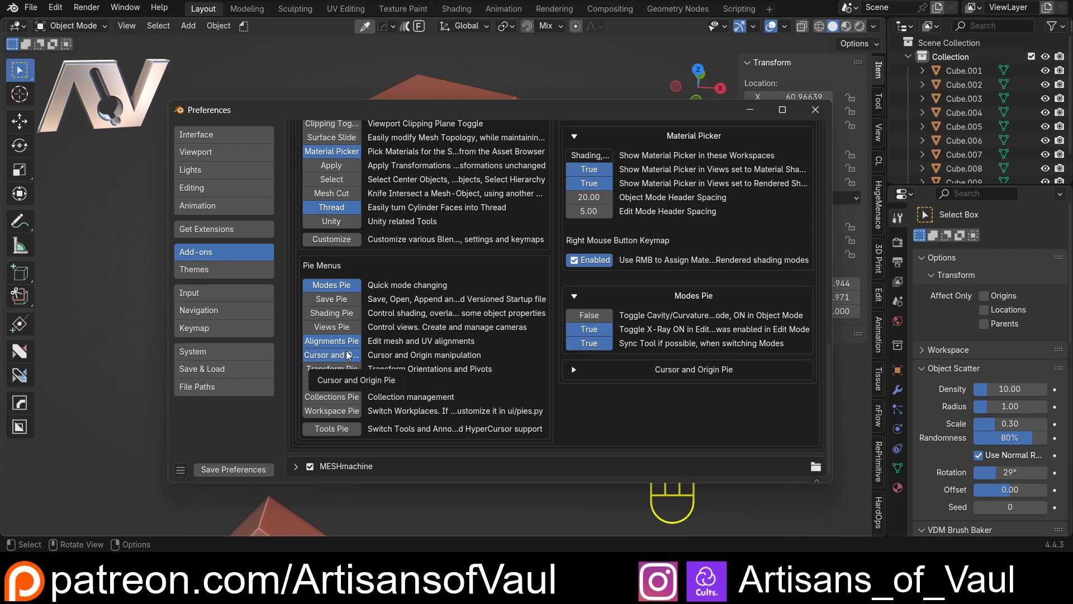
{"action": "scroll", "coordinate": [386, 356], "scroll_direction": "up", "scroll_amount": 5}
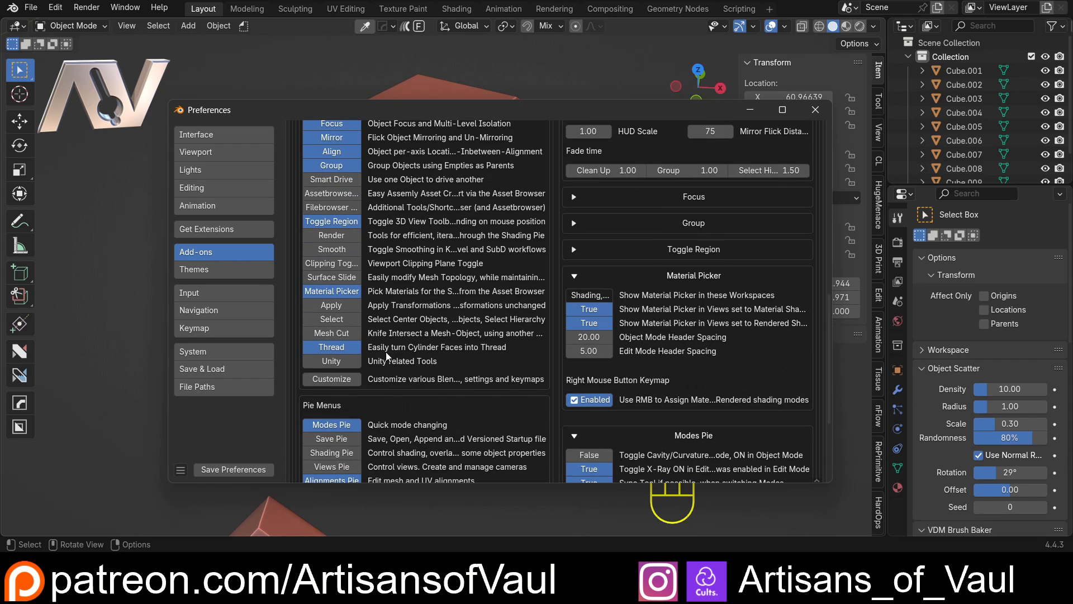
{"action": "scroll", "coordinate": [387, 356], "scroll_direction": "up", "scroll_amount": 5}
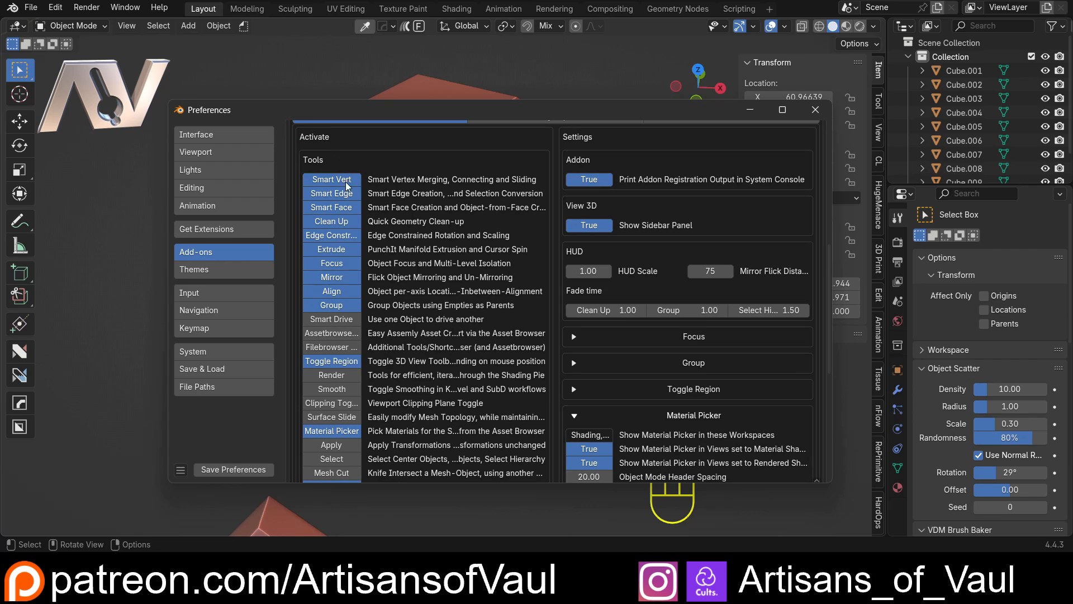
{"action": "left_click", "coordinate": [810, 111]}
Open the second-farthest block for edge editing and select one lower outer edge ending at the open corner.
{"action": "left_click", "coordinate": [376, 352]}
{"action": "key", "text": "Tab"}
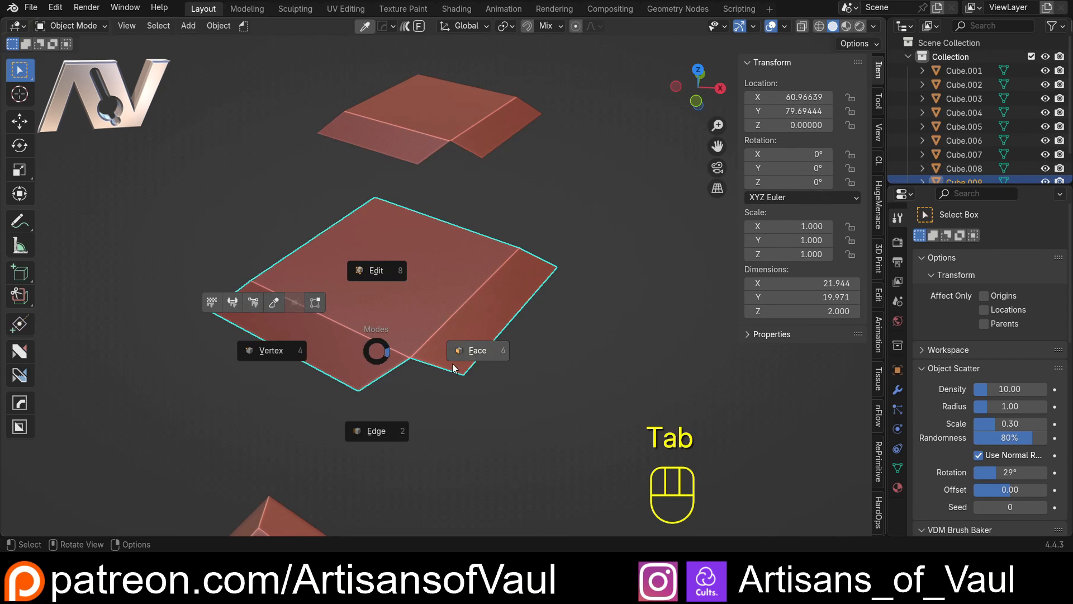
{"action": "left_click", "coordinate": [391, 430]}
{"action": "scroll", "coordinate": [415, 369], "scroll_direction": "down", "scroll_amount": 6}
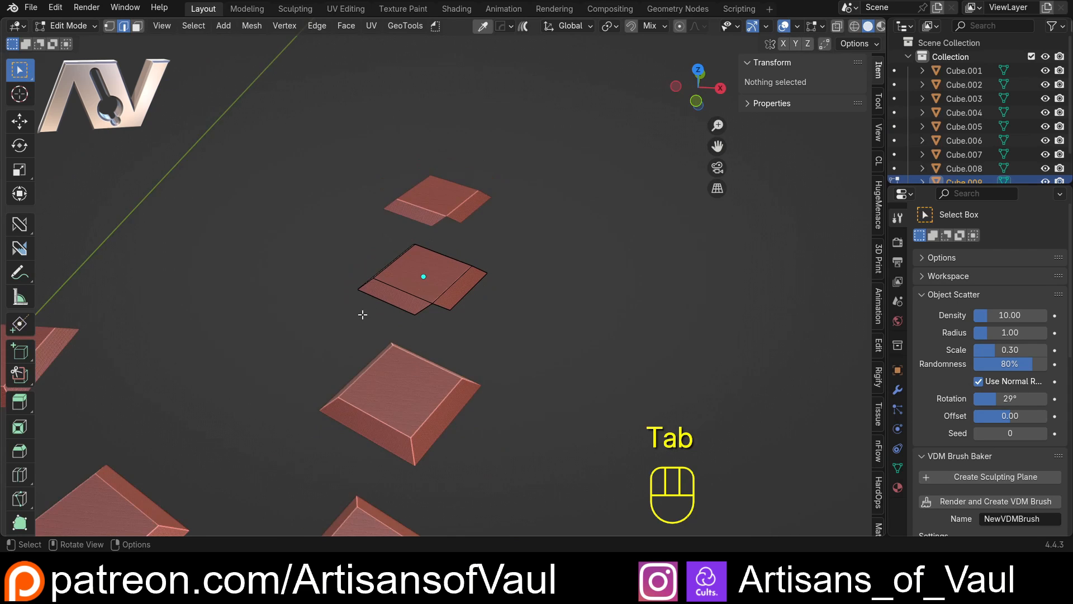
{"action": "middle_click_drag", "start_coordinate": [363, 313], "coordinate": [320, 275]}
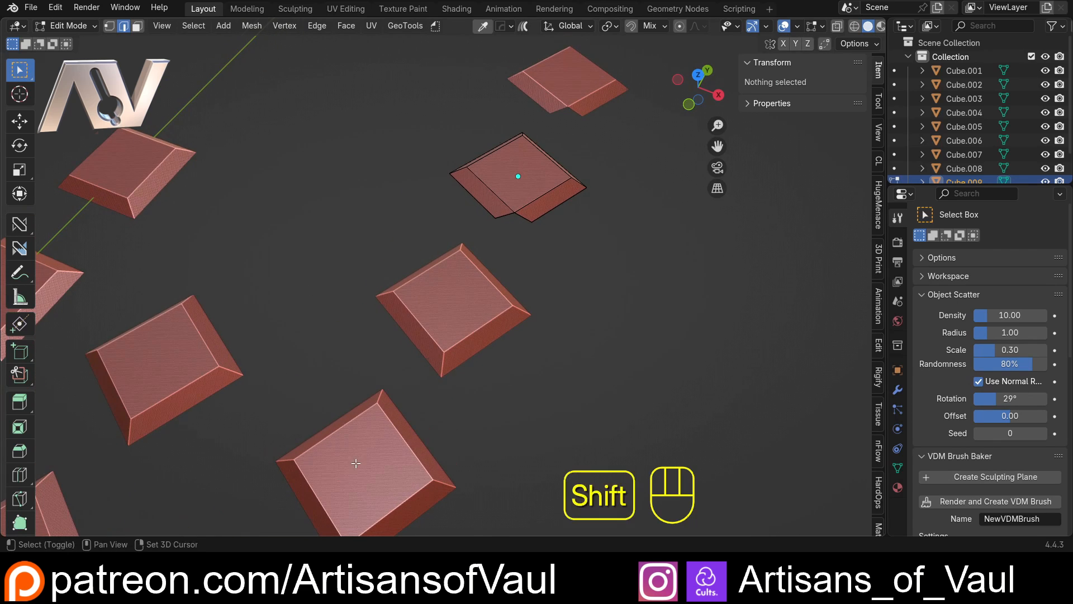
{"action": "middle_click_drag", "start_coordinate": [356, 463], "coordinate": [380, 241], "text": "shift"}
{"action": "middle_click_drag", "start_coordinate": [473, 175], "coordinate": [322, 482], "text": "shift"}
{"action": "scroll", "coordinate": [519, 355], "scroll_direction": "up", "scroll_amount": 1}
{"action": "middle_click_drag", "start_coordinate": [485, 324], "coordinate": [520, 354], "text": "shift"}
{"action": "scroll", "coordinate": [464, 341], "scroll_direction": "up", "scroll_amount": 2}
{"action": "left_click", "coordinate": [471, 309]}
{"action": "scroll", "coordinate": [505, 316], "scroll_direction": "up", "scroll_amount": 3}
Align the 3D cursor to the selected edge with the Cursor and Origin pie, and send it back to the origin.
{"action": "key", "text": "shift+s"}
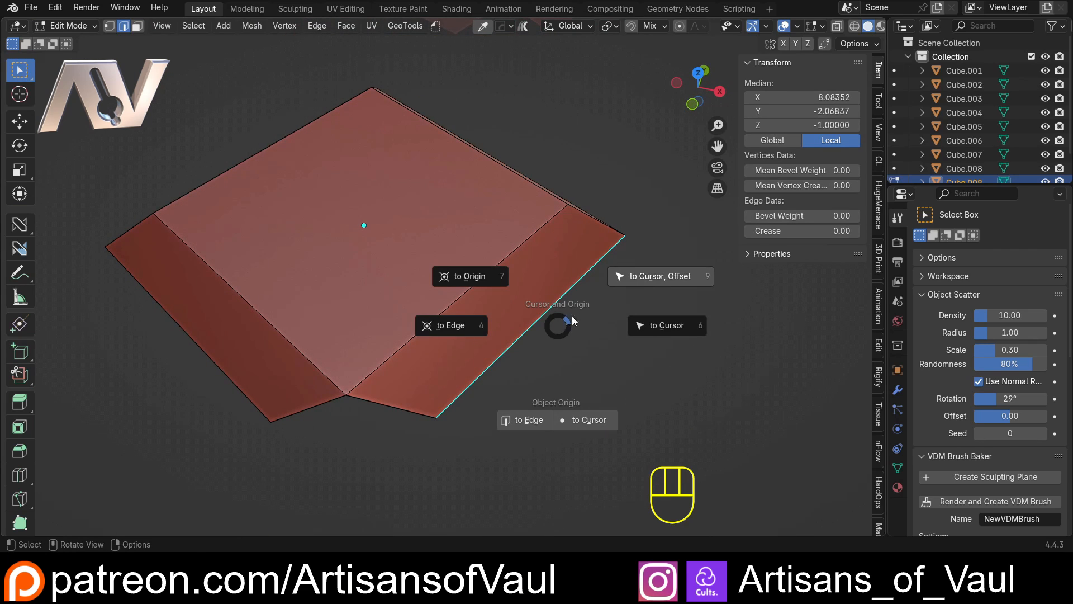
{"action": "left_click", "coordinate": [448, 326]}
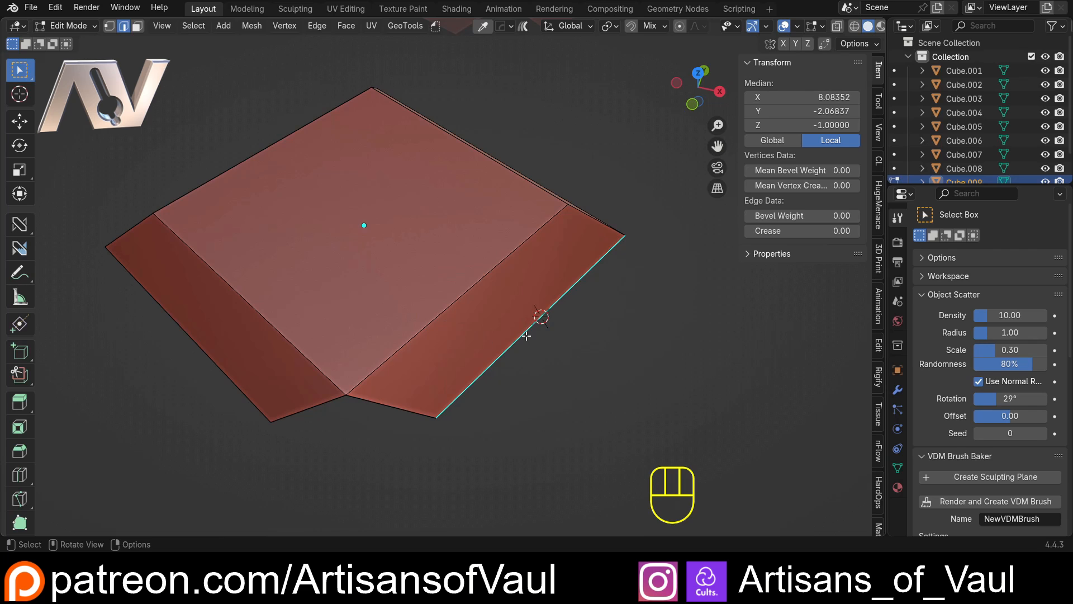
{"action": "middle_click_drag", "start_coordinate": [527, 335], "coordinate": [559, 325]}
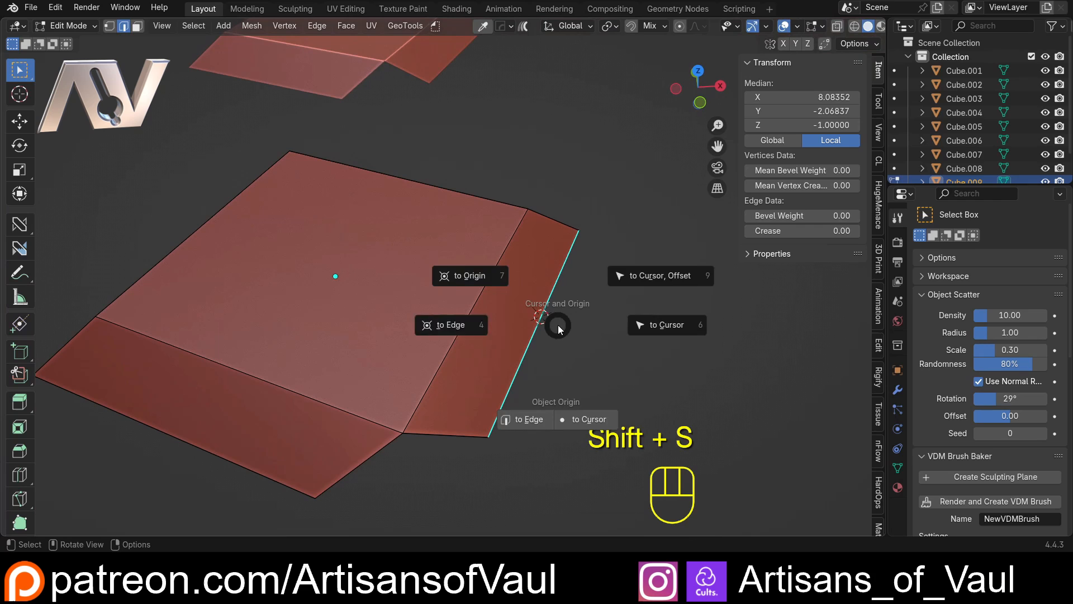
{"action": "left_click", "coordinate": [451, 277]}
{"action": "mouse_move", "coordinate": [476, 294]}
{"action": "middle_mouse_down"}
{"action": "mouse_move", "coordinate": [481, 314]}
{"action": "mouse_move", "coordinate": [472, 293]}
{"action": "middle_mouse_up"}
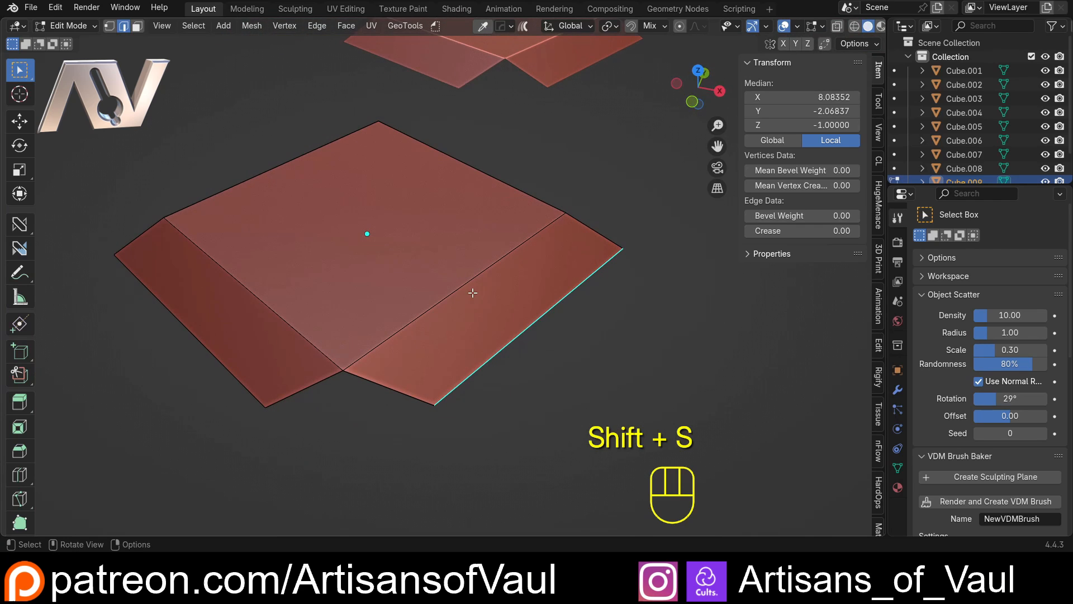
Snap the 3D cursor to the selected edge with the standard Cursor to Selected command.
{"action": "left_click", "coordinate": [251, 25]}
{"action": "mouse_move", "coordinate": [267, 93]}
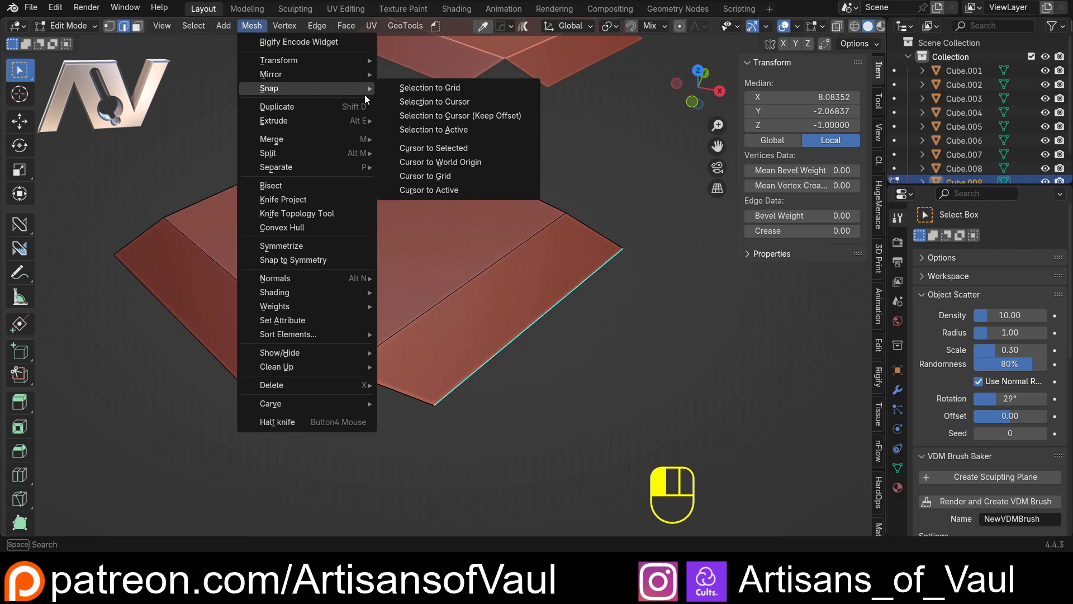
{"action": "left_click", "coordinate": [450, 148]}
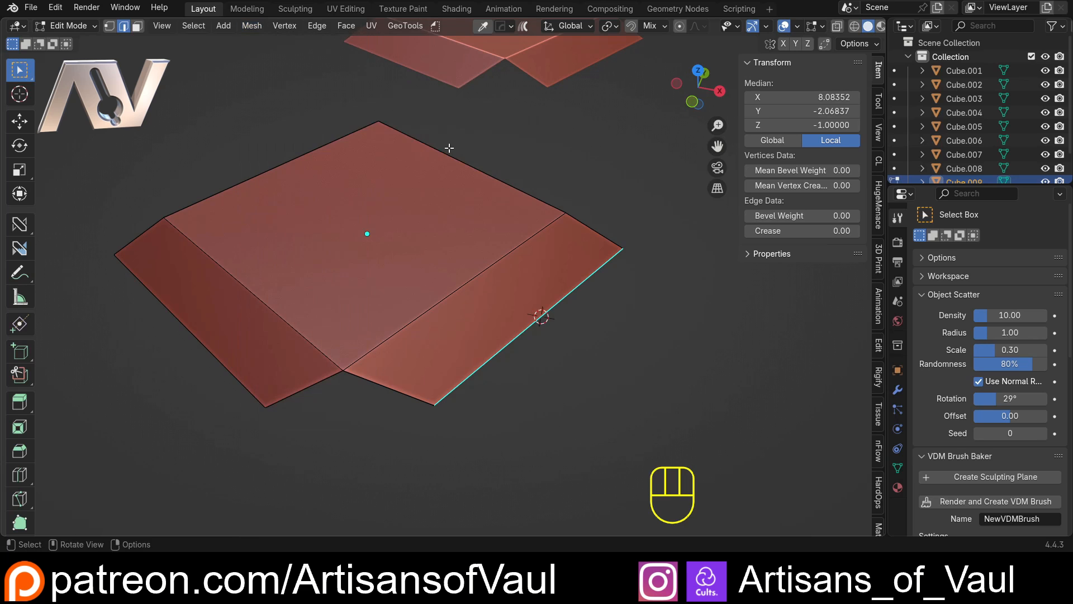
{"action": "middle_click_drag", "start_coordinate": [537, 342], "coordinate": [554, 300]}
{"action": "middle_click_drag", "start_coordinate": [524, 364], "coordinate": [244, 372]}
Align the 3D cursor to the selected edge with the Cursor and Origin pie, and set the transform orientation to Cursor.
{"action": "key", "text": "shift+s"}
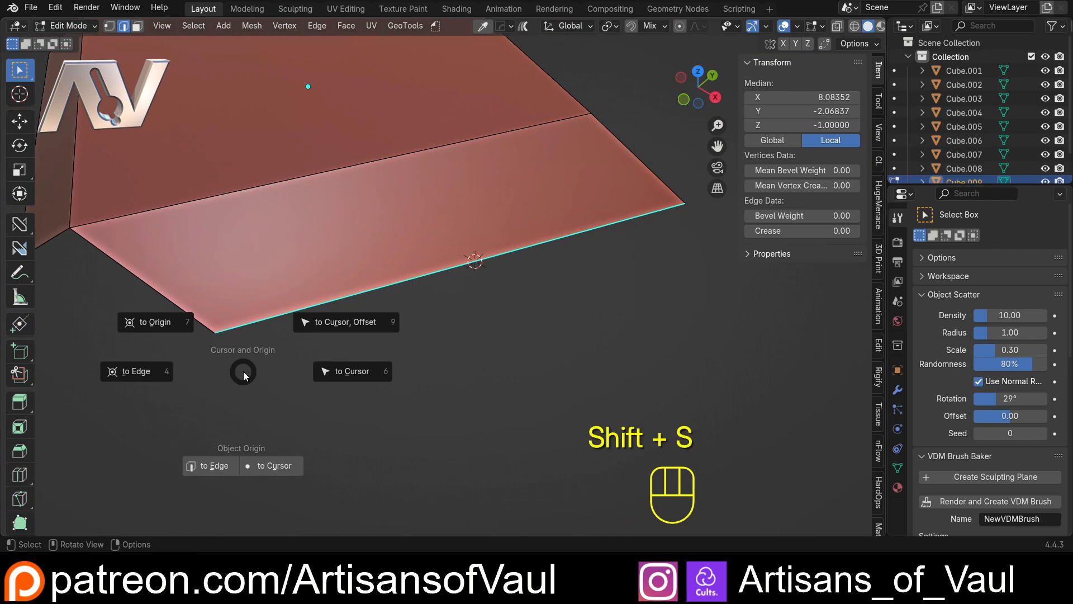
{"action": "left_click", "coordinate": [152, 378]}
{"action": "scroll", "coordinate": [305, 307], "scroll_direction": "down", "scroll_amount": 4}
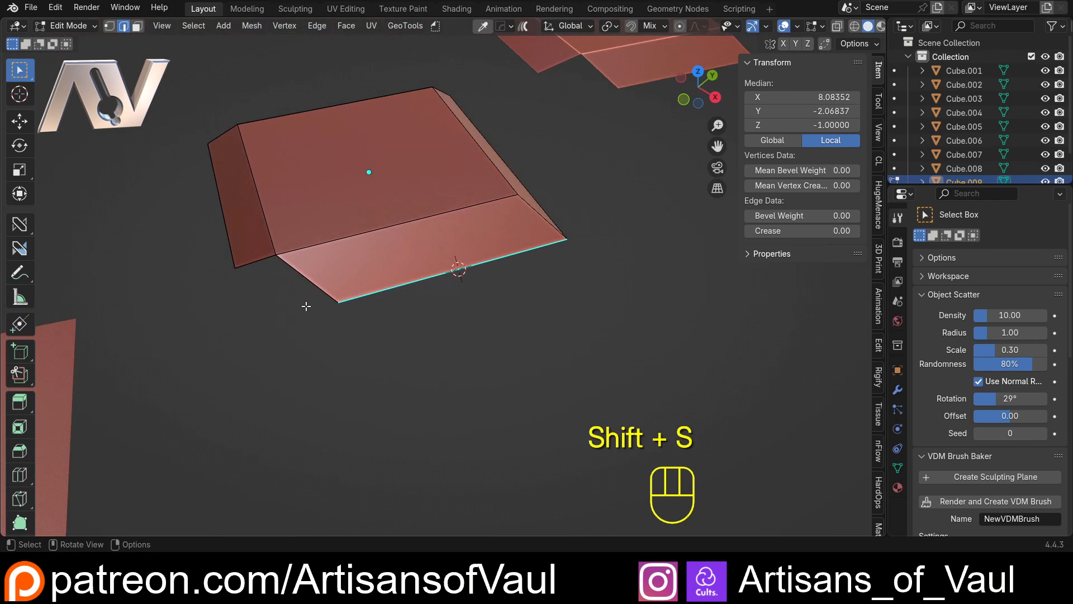
{"action": "middle_click_drag", "start_coordinate": [304, 307], "coordinate": [393, 307]}
{"action": "scroll", "coordinate": [433, 223], "scroll_direction": "up", "scroll_amount": 2}
{"action": "left_click", "coordinate": [571, 28]}
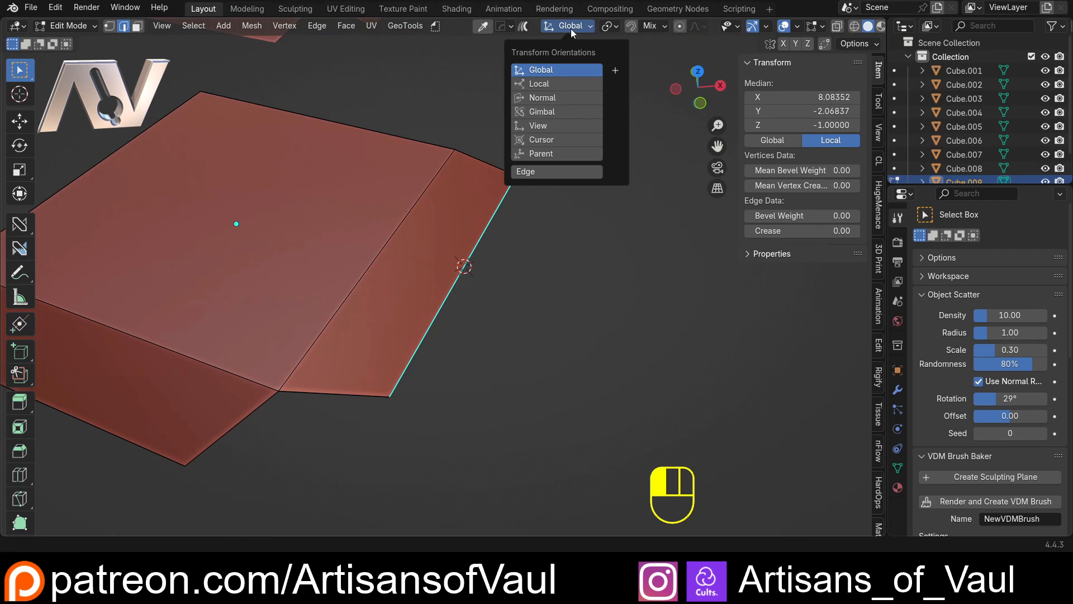
{"action": "left_click", "coordinate": [541, 140]}
Move the edge's open-corner vertex along the cursor's Y axis, snapping it level with the other open-corner vertex.
{"action": "key", "text": "Tab"}
{"action": "left_click", "coordinate": [184, 290]}
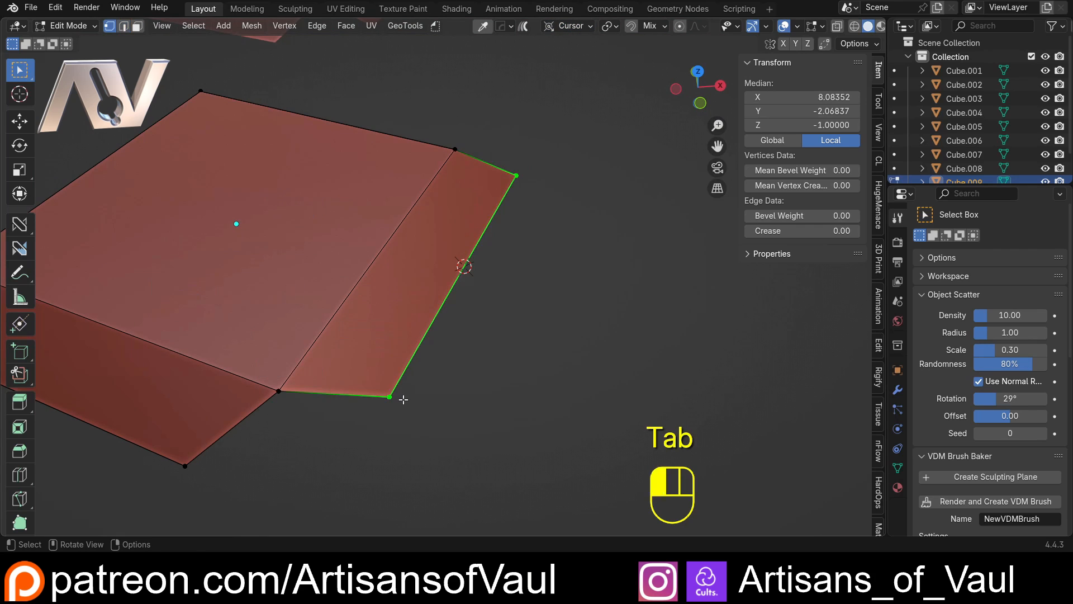
{"action": "middle_click_drag", "start_coordinate": [413, 380], "coordinate": [442, 351], "text": "shift"}
{"action": "key", "text": "g"}
{"action": "key", "text": "y"}
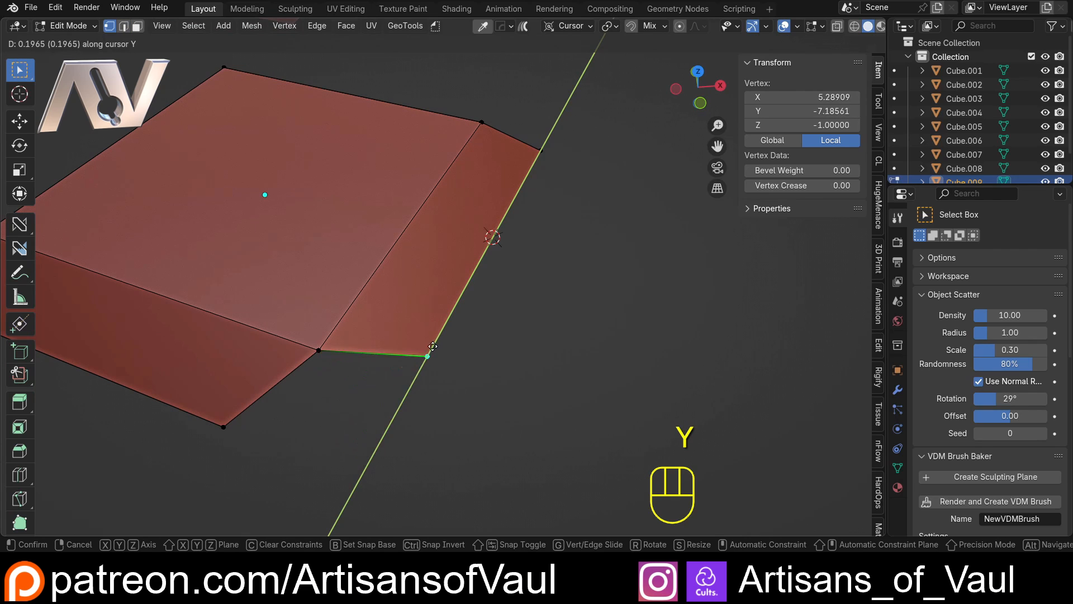
{"action": "key", "text": "ctrl"}
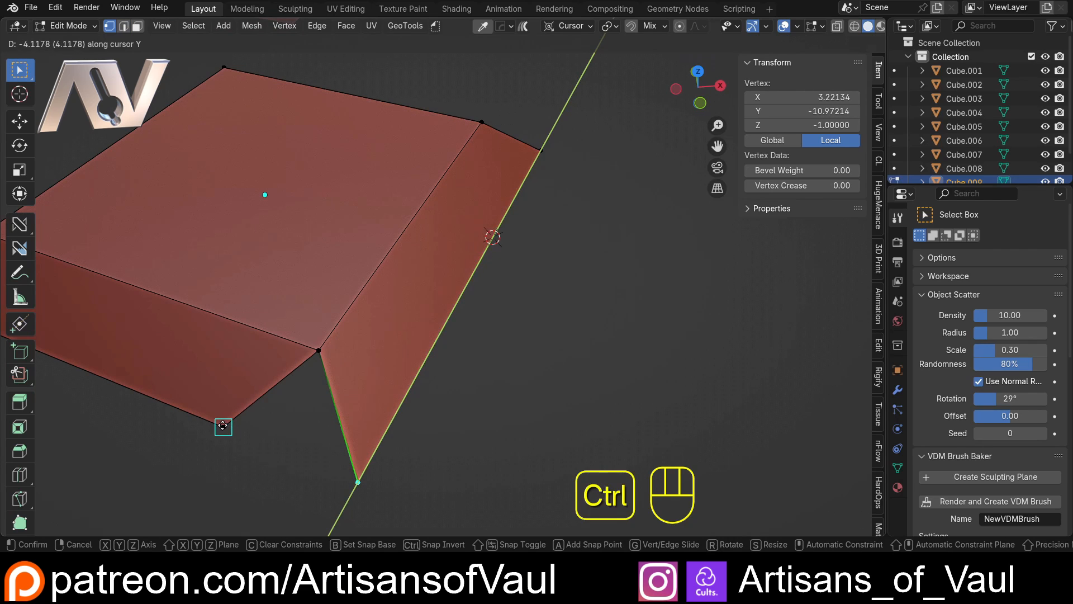
{"action": "left_click", "coordinate": [223, 426], "text": "ctrl"}
{"action": "middle_click_drag", "start_coordinate": [296, 411], "coordinate": [406, 294], "text": "shift"}
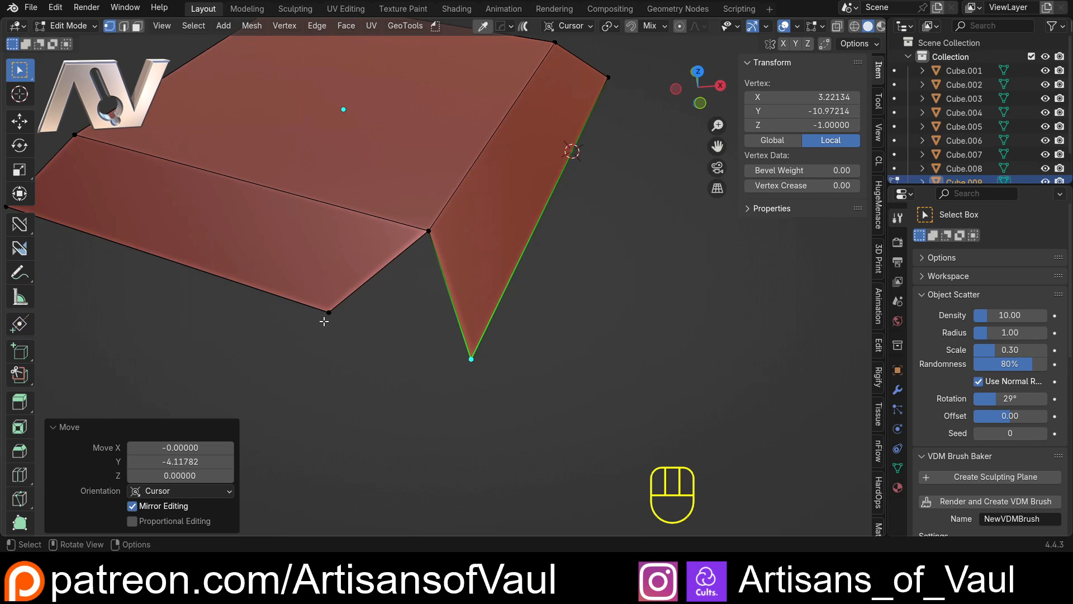
Merge the other open-corner vertex into the moved one using Smart Vert with the Last option.
{"action": "left_click", "coordinate": [325, 311]}
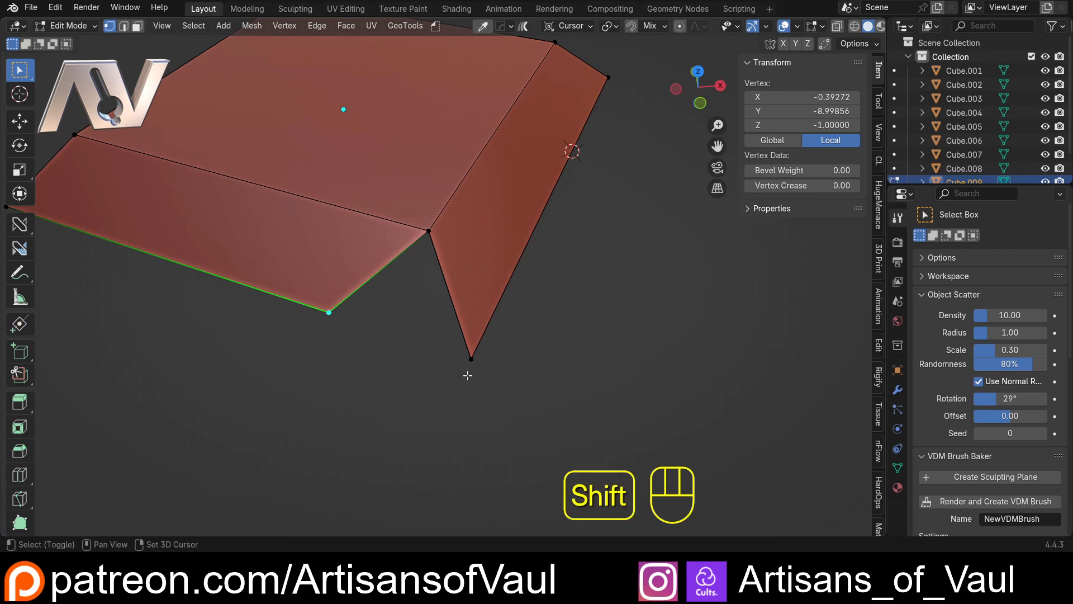
{"action": "left_click", "coordinate": [473, 361], "text": "shift"}
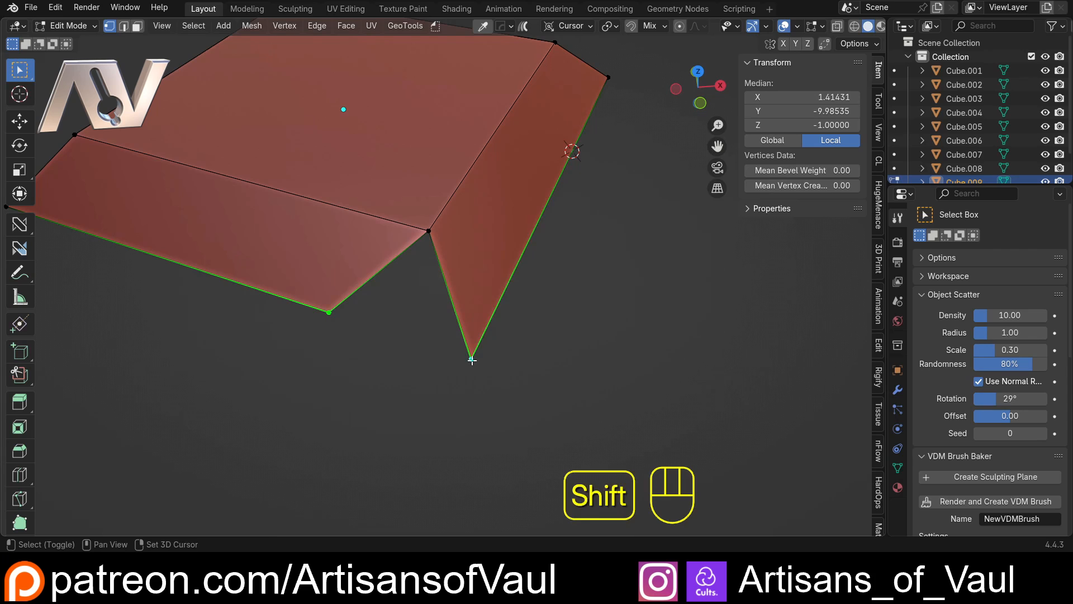
{"action": "key", "text": "m"}
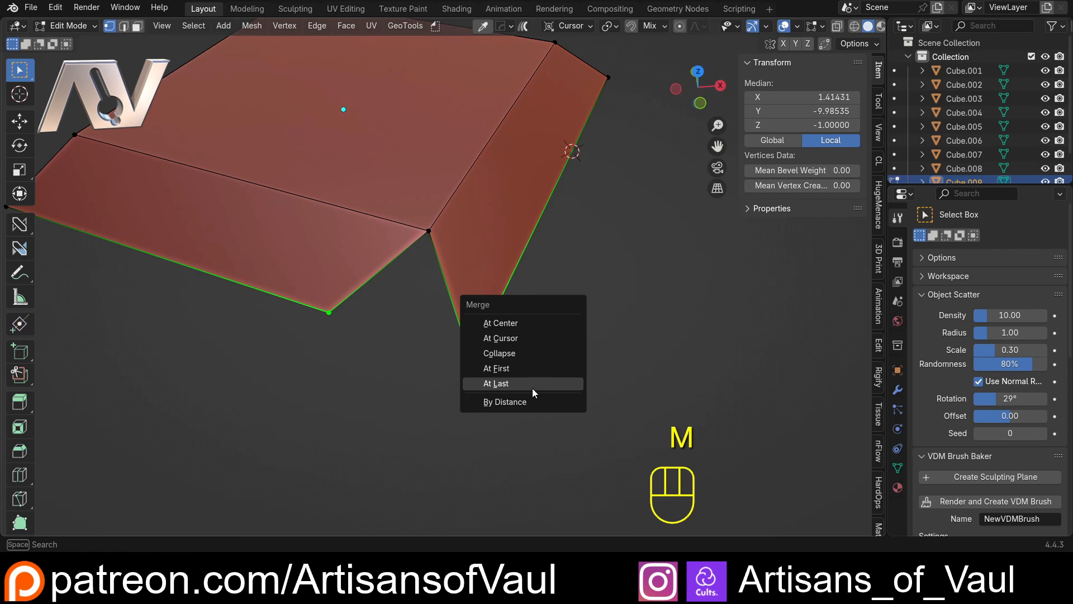
{"action": "key", "text": "Escape"}
{"action": "key", "text": "1"}
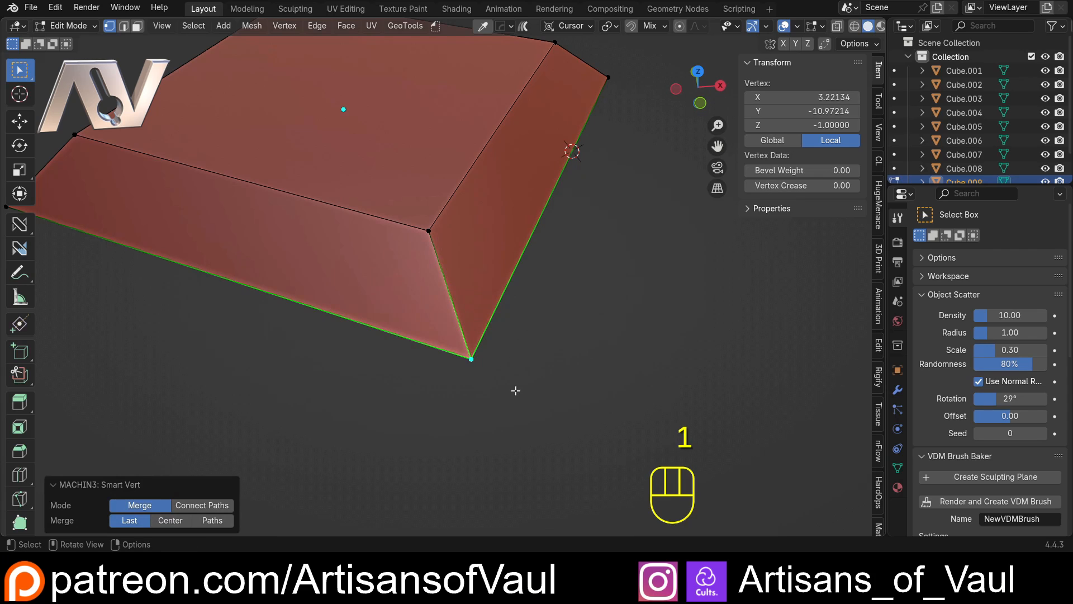
Switch editing to the farthest open-corner block and select one lower outer edge ending at its open corner.
{"action": "scroll", "coordinate": [516, 390], "scroll_direction": "down", "scroll_amount": 3}
{"action": "middle_click_drag", "start_coordinate": [451, 151], "coordinate": [343, 534]}
{"action": "key", "text": "alt+q"}
{"action": "scroll", "coordinate": [461, 253], "scroll_direction": "up", "scroll_amount": 2}
{"action": "middle_click_drag", "start_coordinate": [460, 253], "coordinate": [417, 311], "text": "shift"}
{"action": "scroll", "coordinate": [417, 311], "scroll_direction": "up", "scroll_amount": 2}
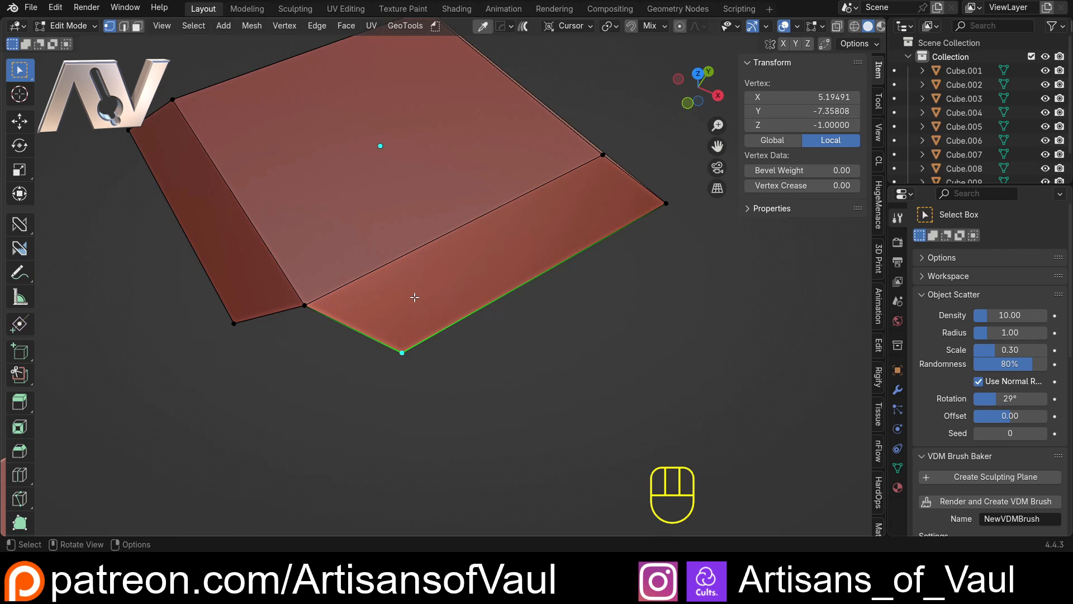
{"action": "key", "text": "Tab"}
{"action": "left_click", "coordinate": [429, 394]}
{"action": "left_click", "coordinate": [399, 349]}
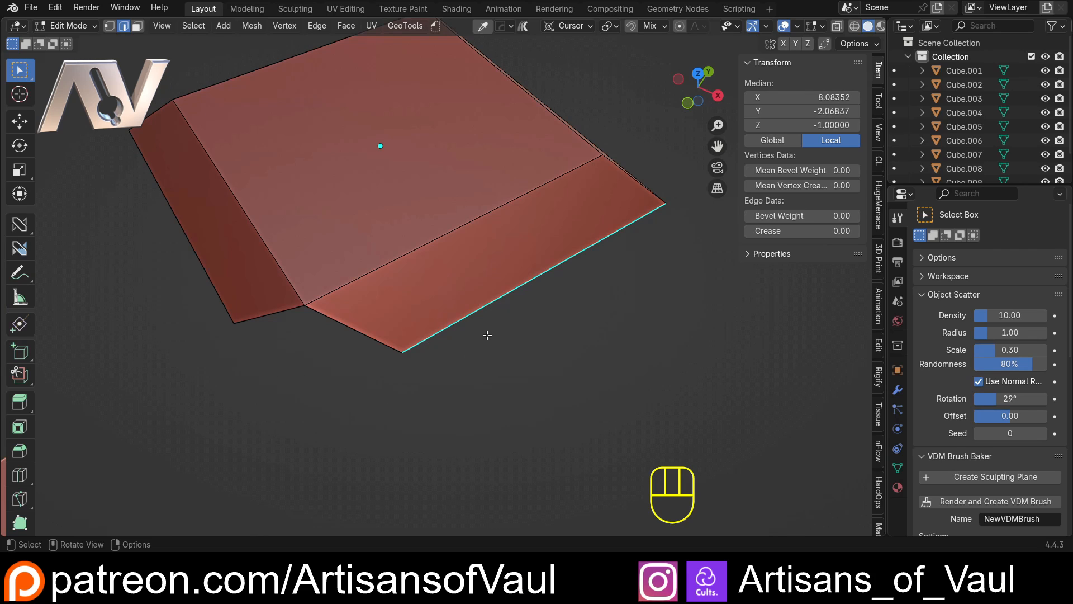
Slide-extend the selected edge with Smart Vert, snapping its end to the line of the other lower outer edge.
{"action": "key", "text": "shift+alt+1"}
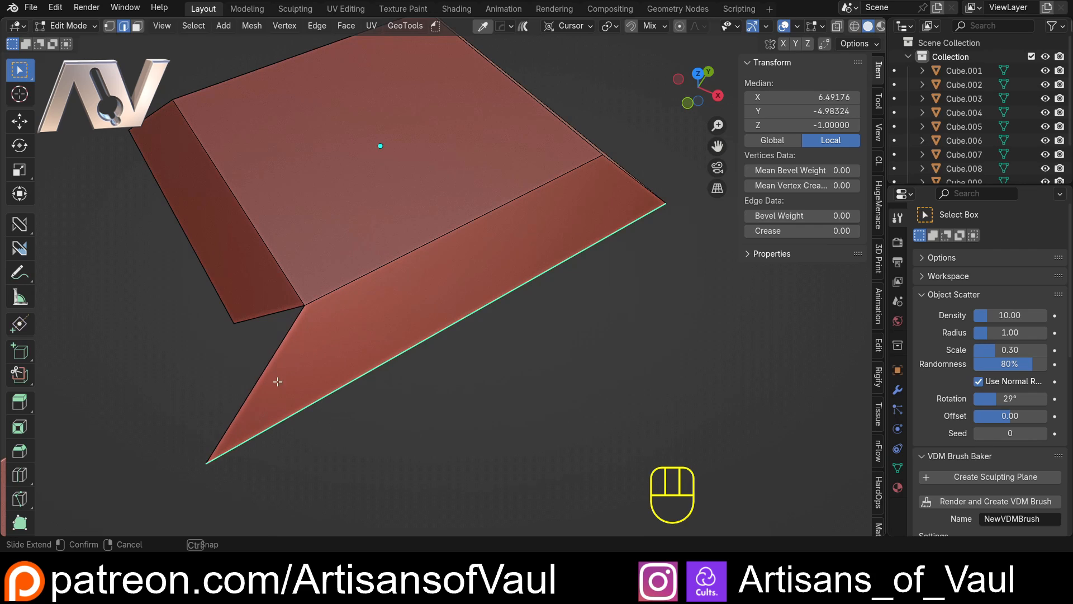
{"action": "key", "text": "ctrl"}
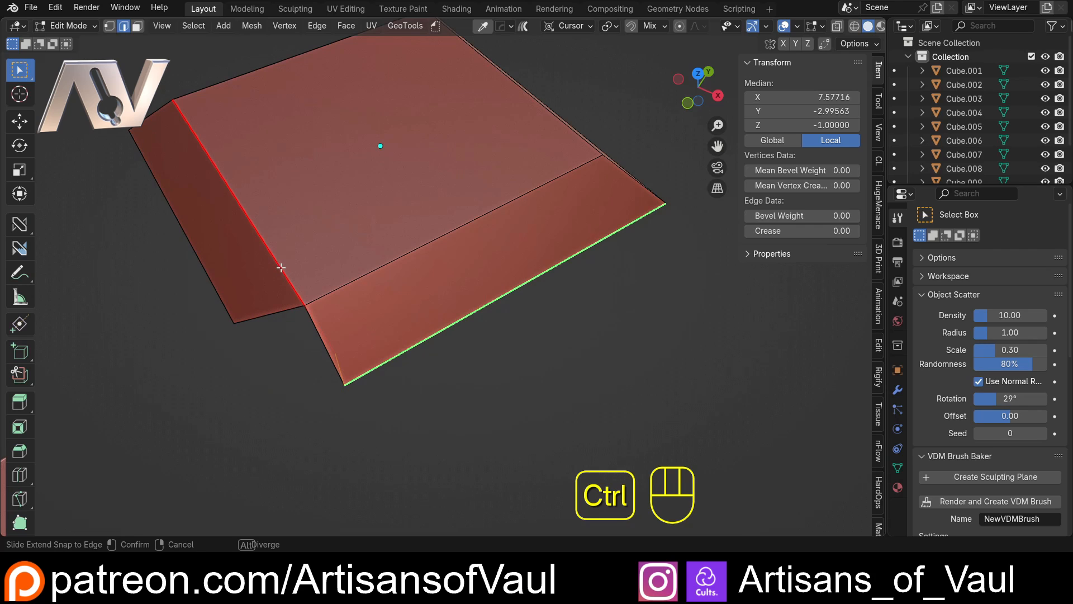
{"action": "left_click", "coordinate": [234, 316]}
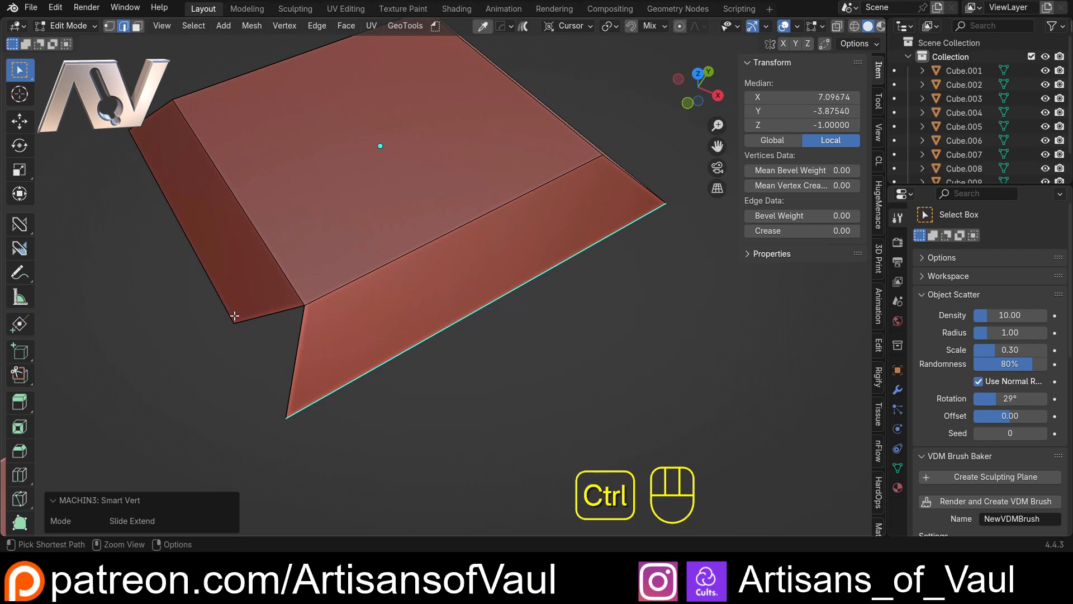
Merge the remaining open-corner vertex into the extended edge's end with Smart Vert set to Last, and return to Object Mode.
{"action": "key", "text": "Tab"}
{"action": "left_click", "coordinate": [180, 327]}
{"action": "left_click_drag", "start_coordinate": [231, 327], "coordinate": [251, 372]}
{"action": "left_click", "coordinate": [239, 327]}
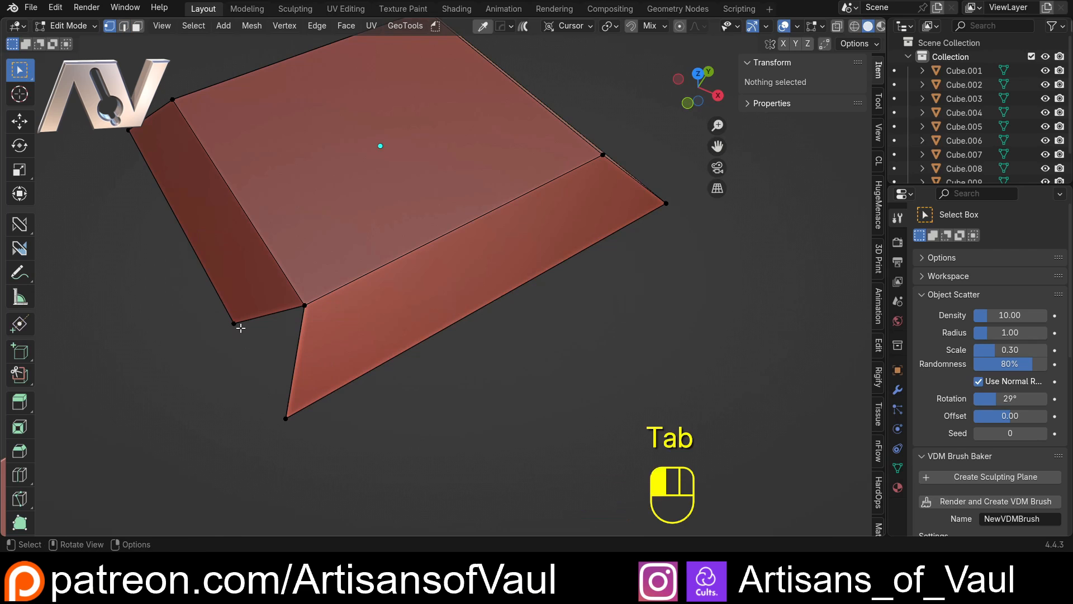
{"action": "left_click", "coordinate": [288, 420], "text": "shift"}
{"action": "key", "text": "1"}
{"action": "scroll", "coordinate": [390, 383], "scroll_direction": "down", "scroll_amount": 3}
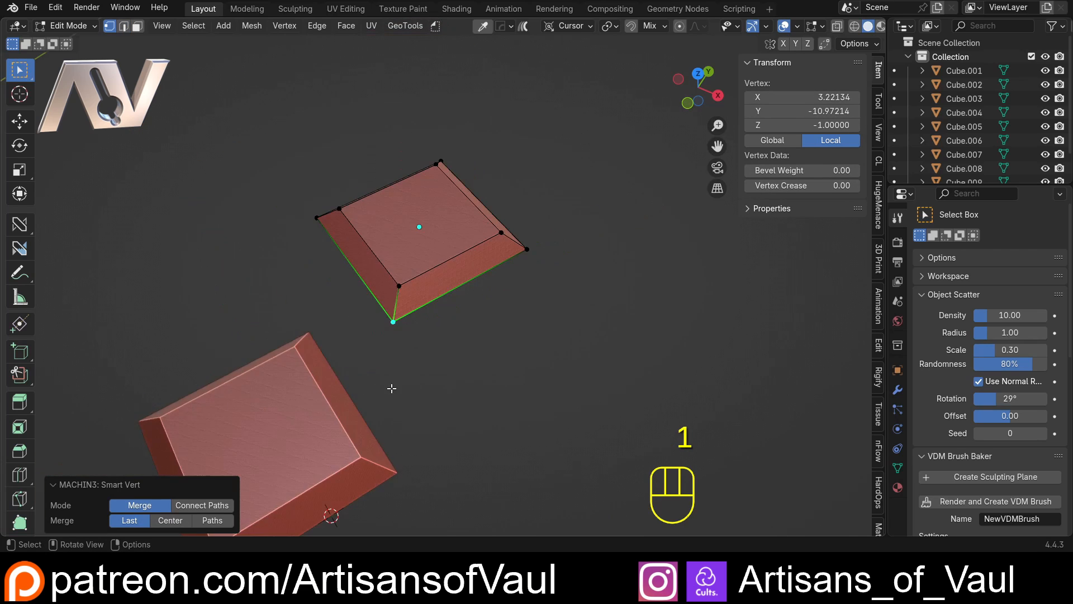
{"action": "middle_click_drag", "start_coordinate": [391, 383], "coordinate": [398, 289]}
{"action": "key", "text": "Tab"}
{"action": "left_click", "coordinate": [400, 239]}
{"action": "scroll", "coordinate": [396, 217], "scroll_direction": "down", "scroll_amount": 5}
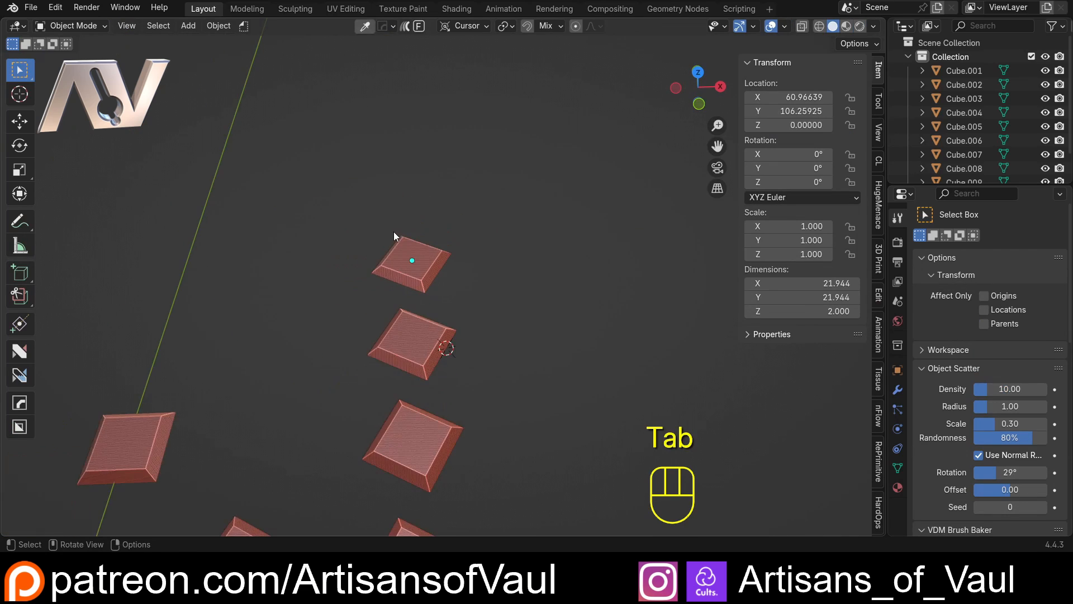
{"action": "middle_click_drag", "start_coordinate": [394, 232], "coordinate": [364, 244]}
{"action": "scroll", "coordinate": [364, 245], "scroll_direction": "up", "scroll_amount": 6}
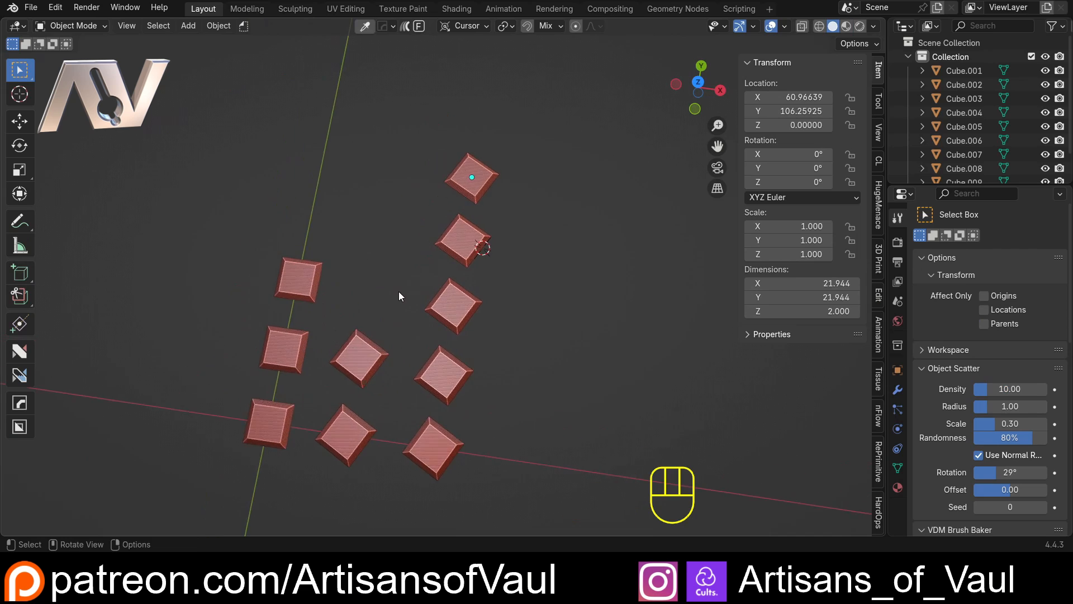
{"action": "middle_click_drag", "start_coordinate": [408, 304], "coordinate": [425, 253], "text": "shift"}
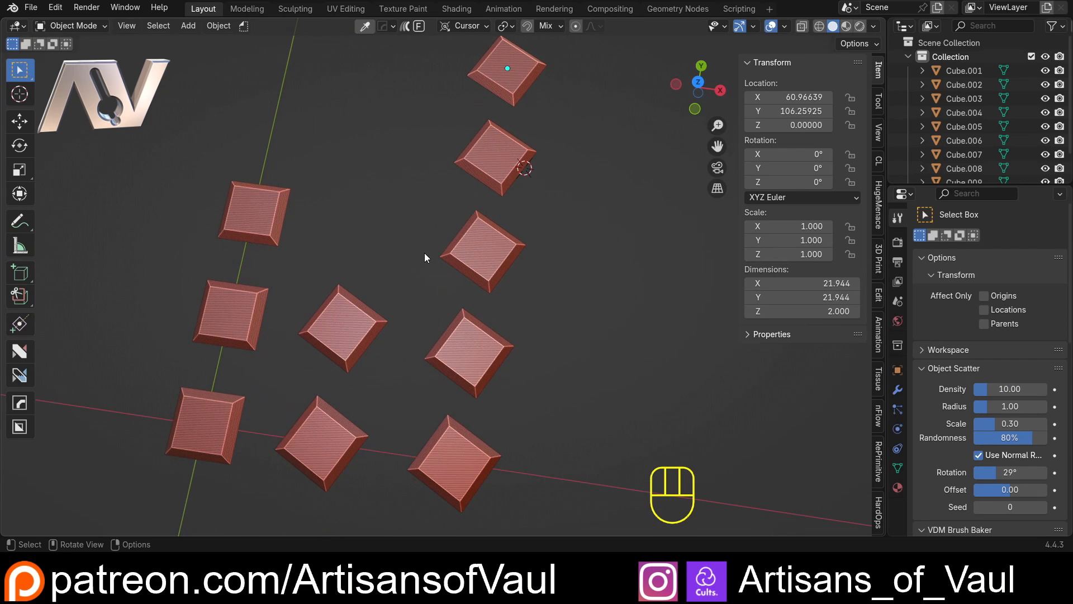